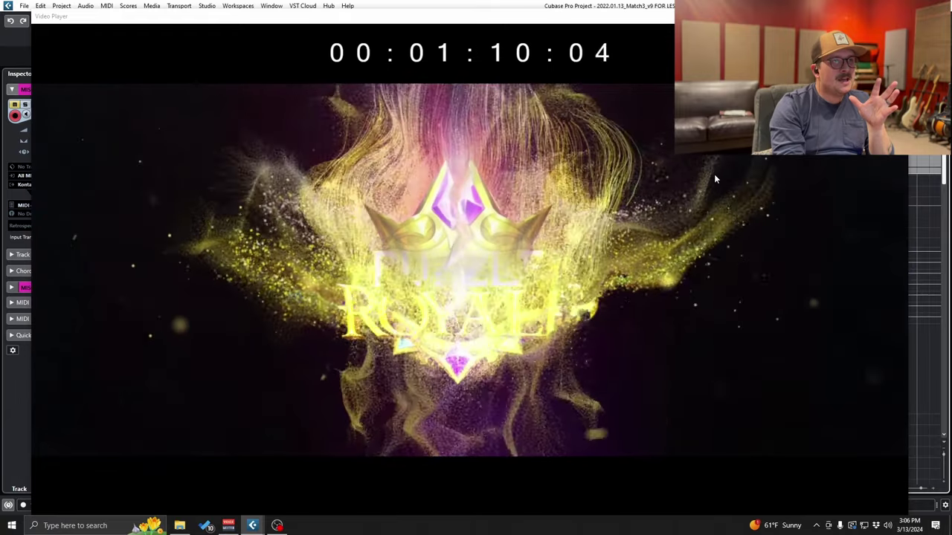
Move the playback position back to the stone wall shot and nudge it frame by frame to 00:01:07:13.
key("KP_Subtract")
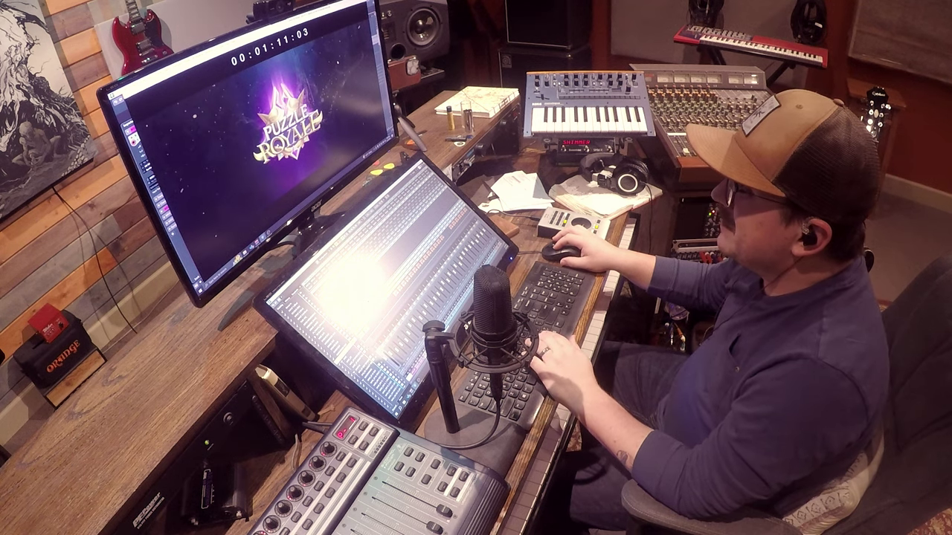
key("space")
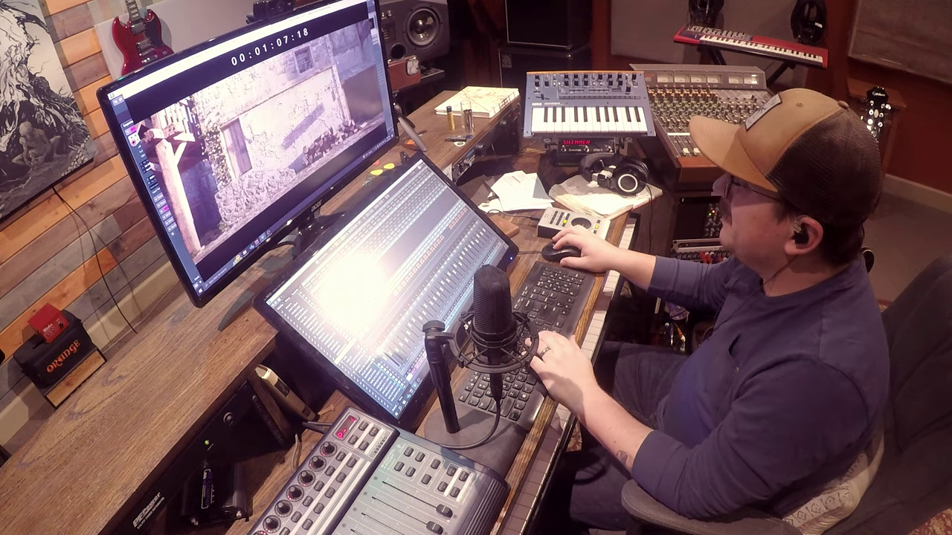
key("Left")
key("Left")
key("Left")
key("Left")
key("Left")
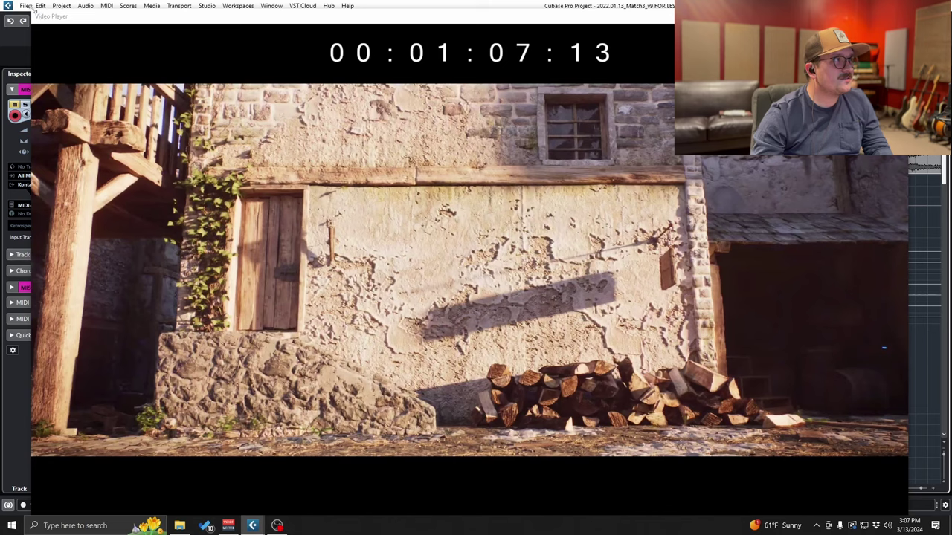
Take the Video Player out of full screen, place it over the arrangement, and set the playhead at bar 3 where the video starts.
key("Escape")
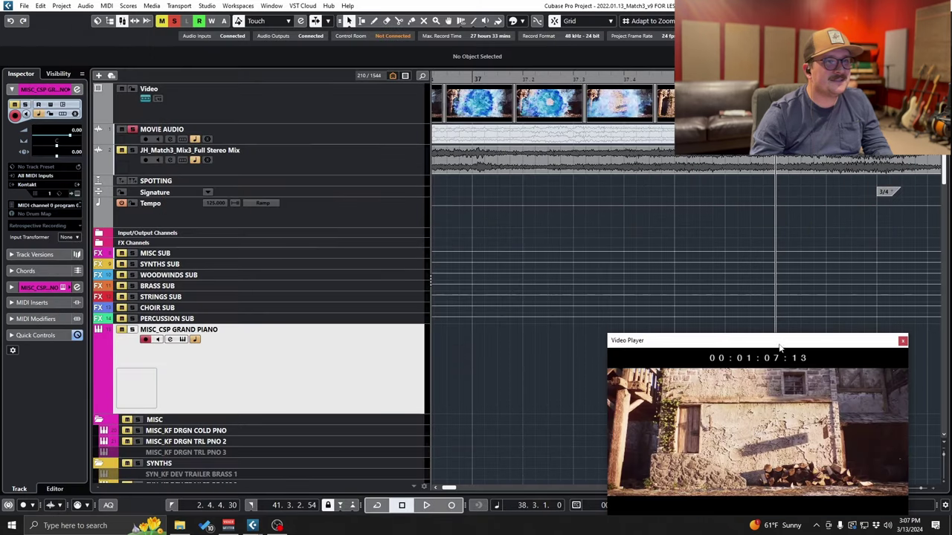
left_click_drag(779, 347, 814, 298)
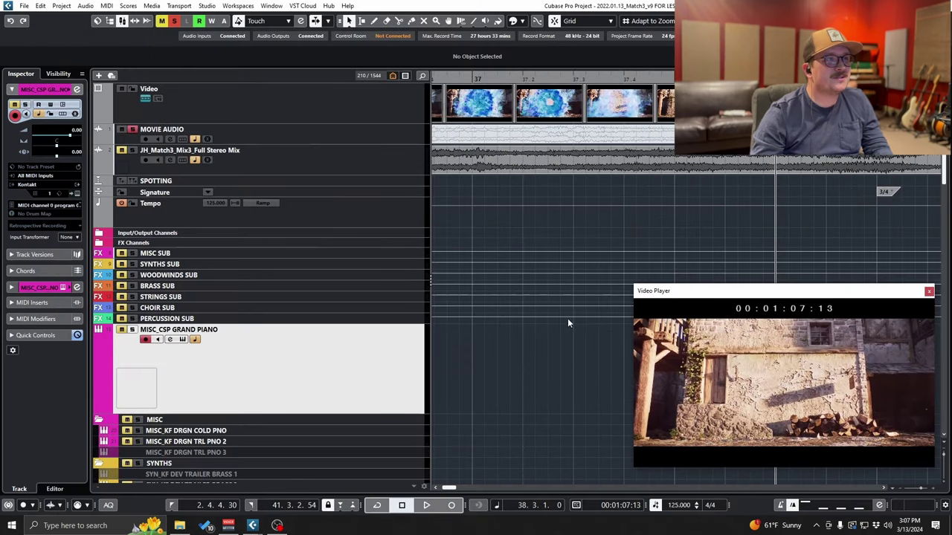
key("g")
key("g")
key("g")
key("g")
key("g")
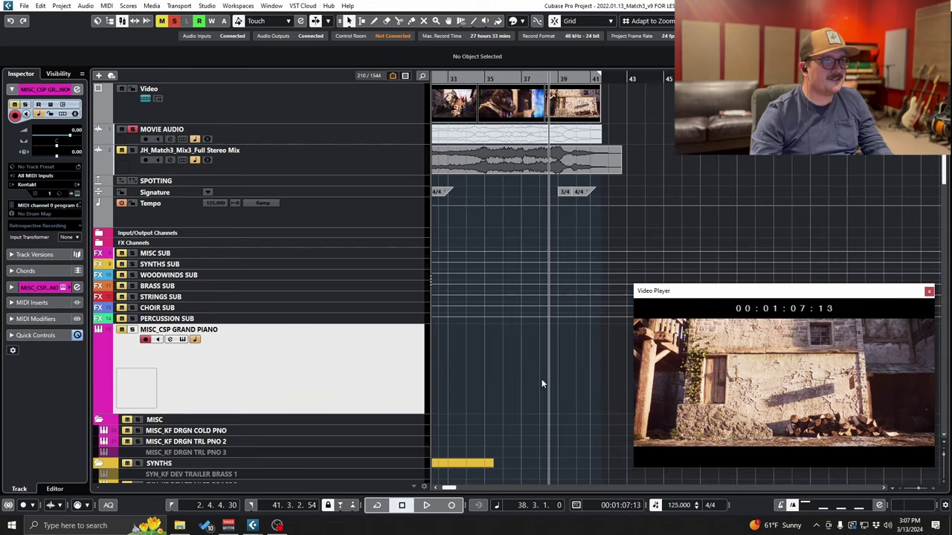
key("h")
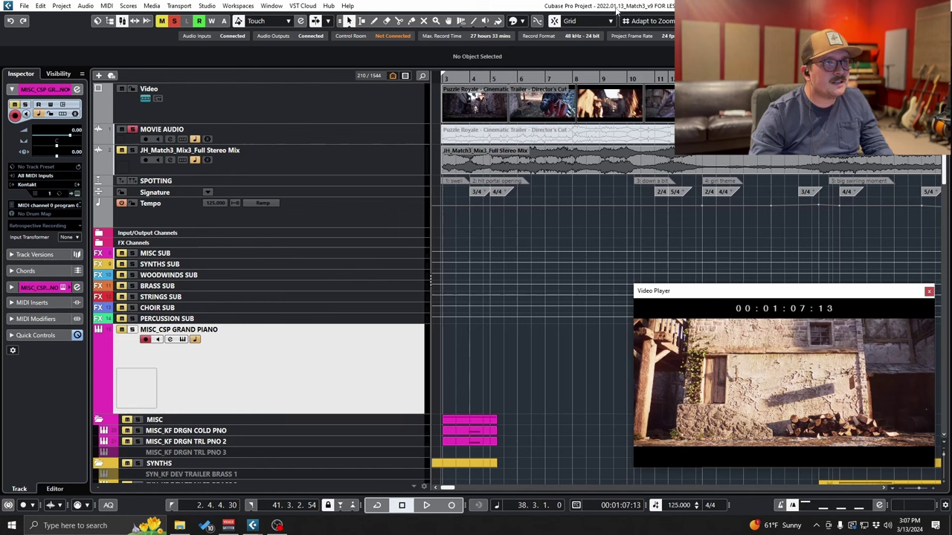
left_click(443, 79)
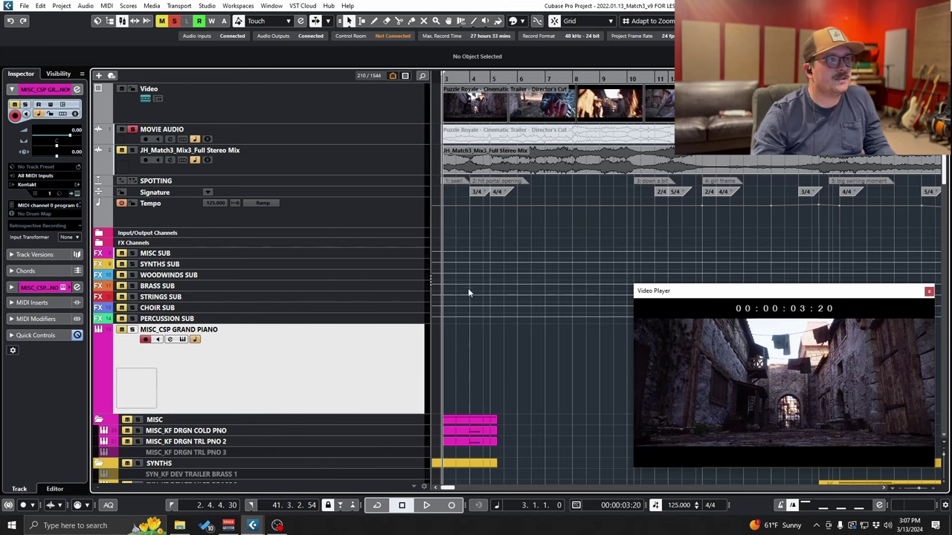
Unsolo and mute the MOVIE AUDIO track, and look through the woodwind, brass, string and choir parts.
scroll(471, 308, "down", 5)
scroll(472, 308, "up", 5)
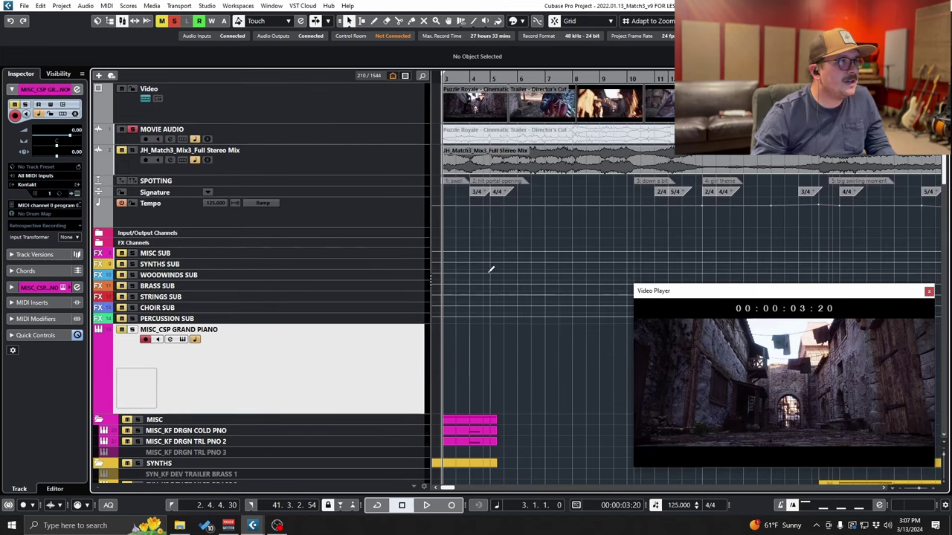
left_click(130, 134)
scroll(384, 234, "down", 20)
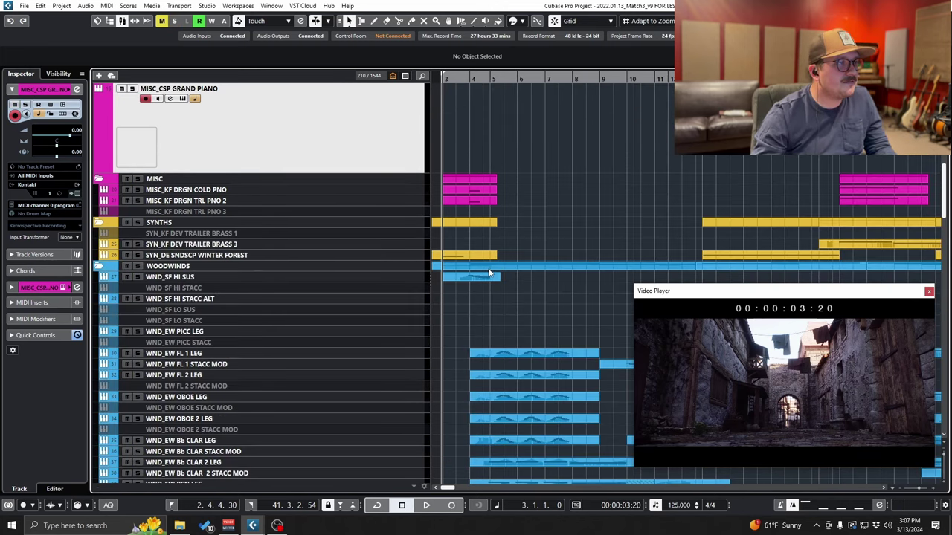
scroll(488, 273, "up", 10)
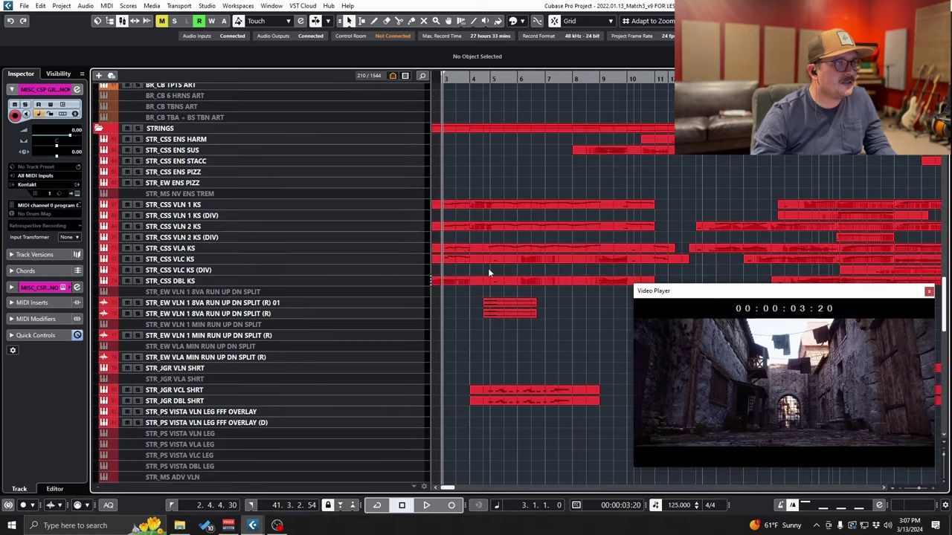
scroll(488, 272, "down", 10)
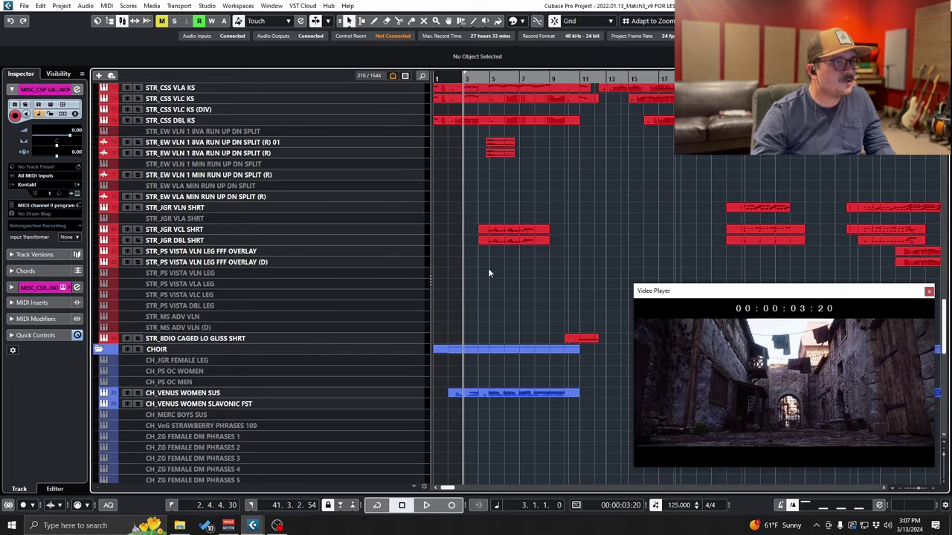
scroll(470, 268, "up", 10)
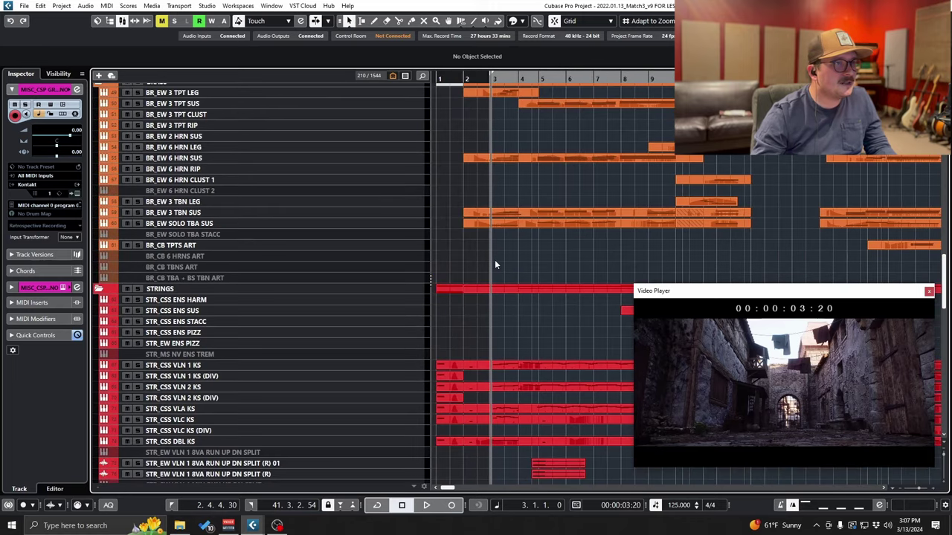
Play the full arrangement with the video from bar 2 until the playhead passes bar 6, and stop.
left_click(476, 79)
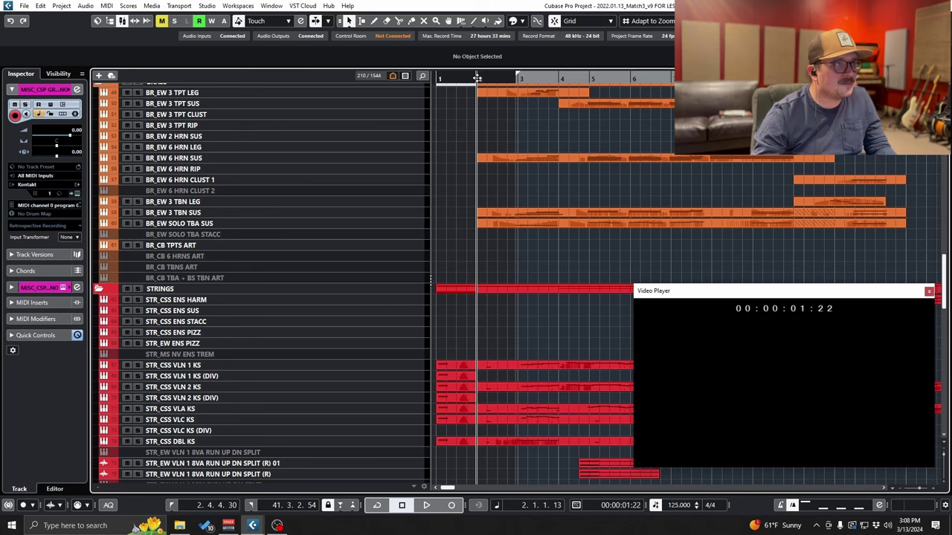
scroll(542, 271, "up", 15)
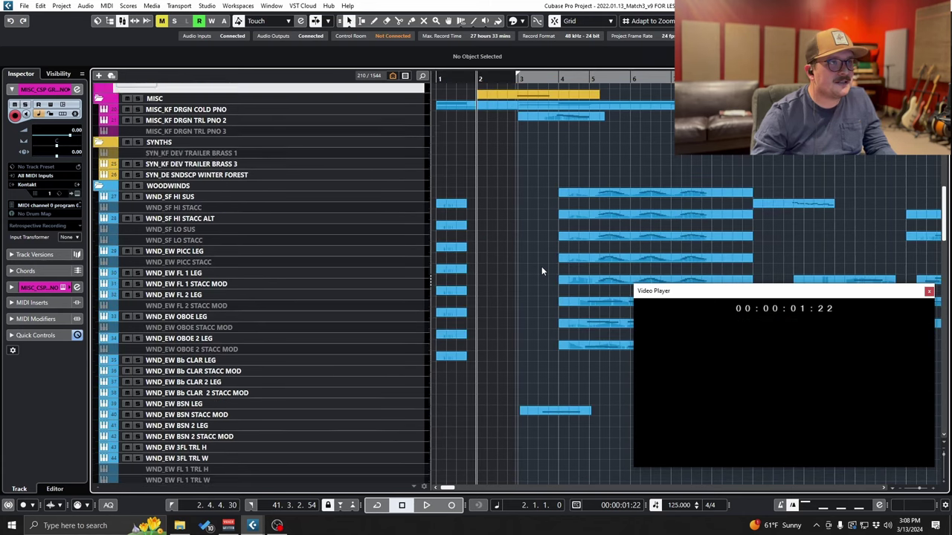
scroll(541, 271, "up", 5)
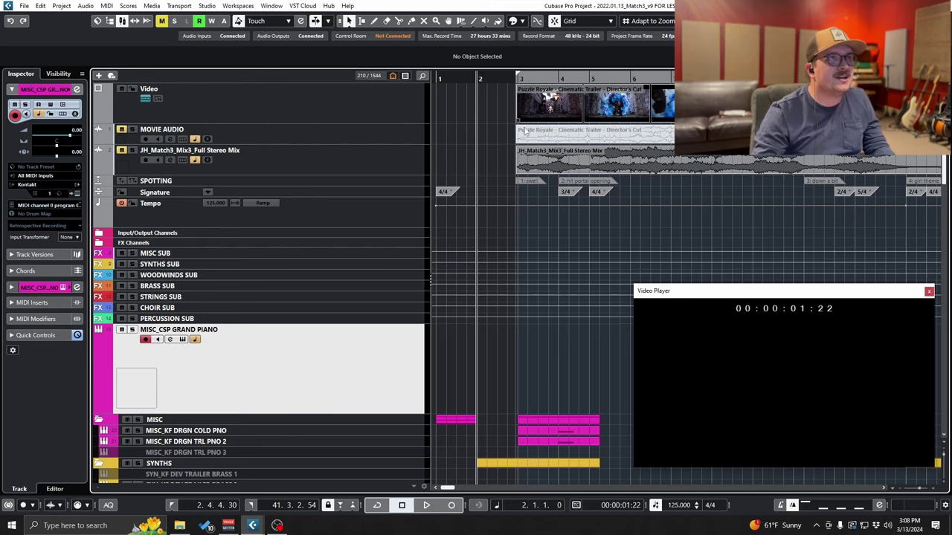
key("space")
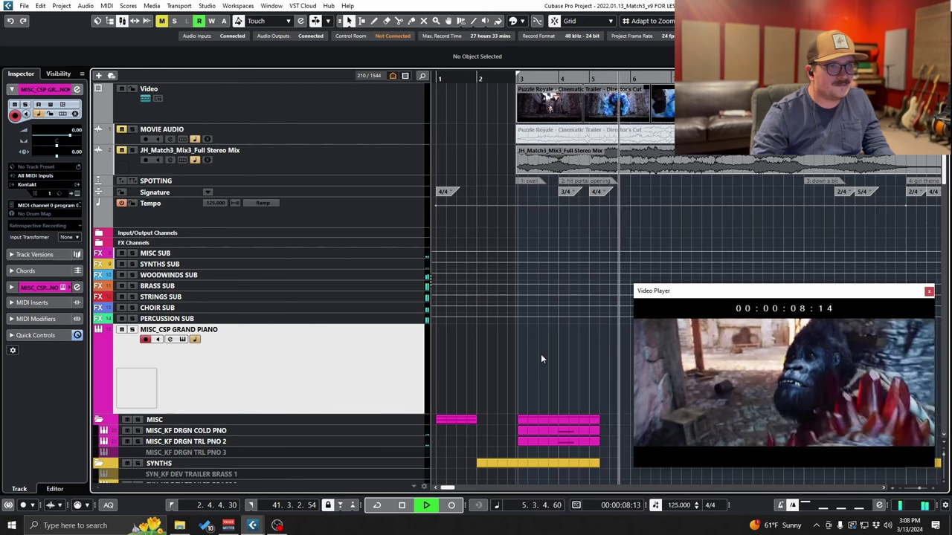
key("space")
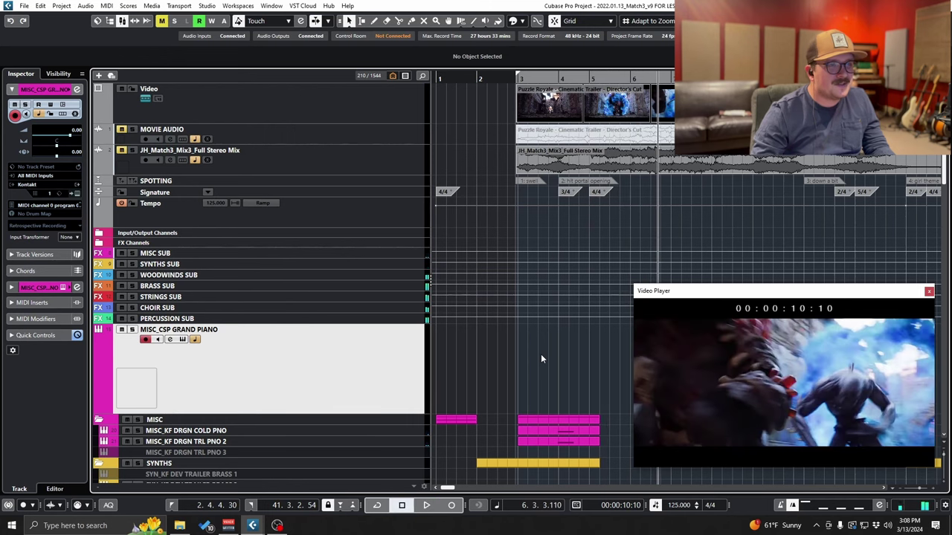
Replay the opening from bar 2 through the portal opening and stop just after bar 5.
left_click(517, 80)
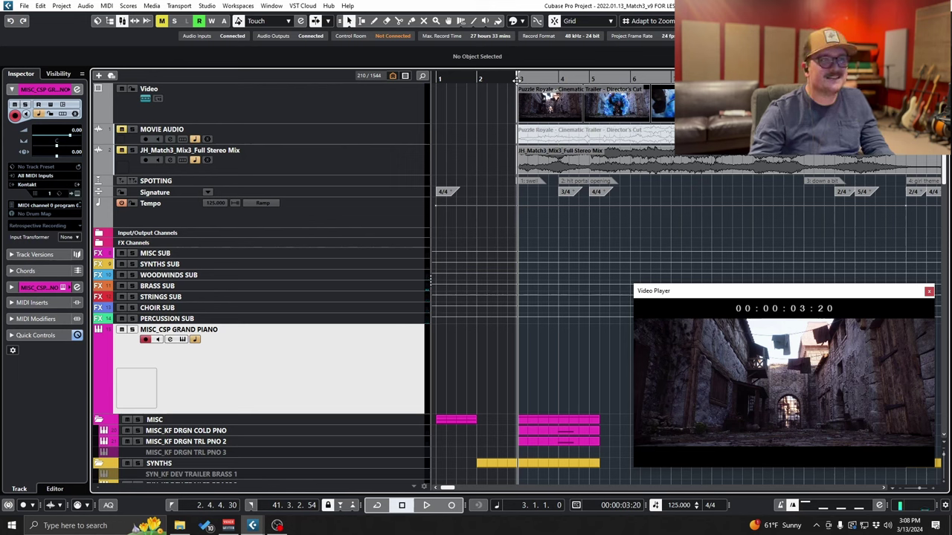
key("b")
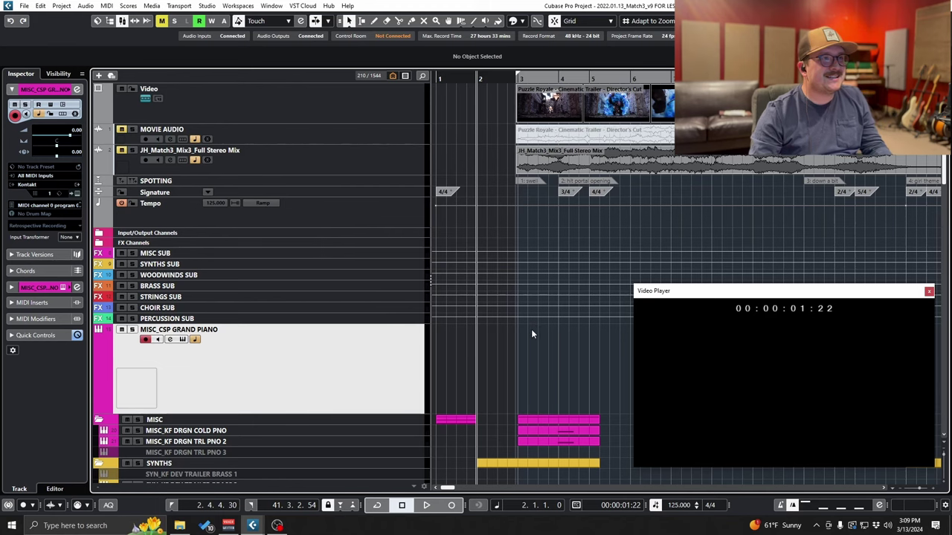
scroll(532, 334, "up", 2)
key("space")
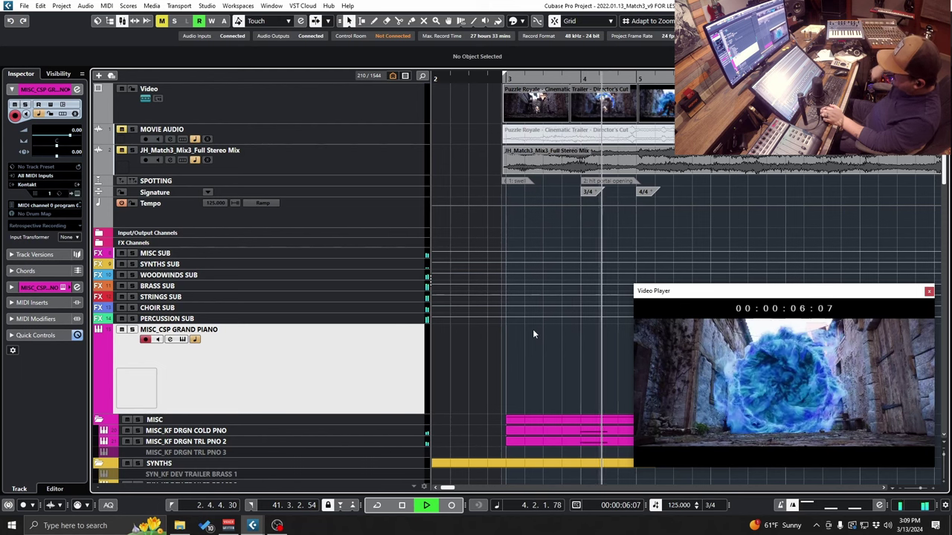
key("space")
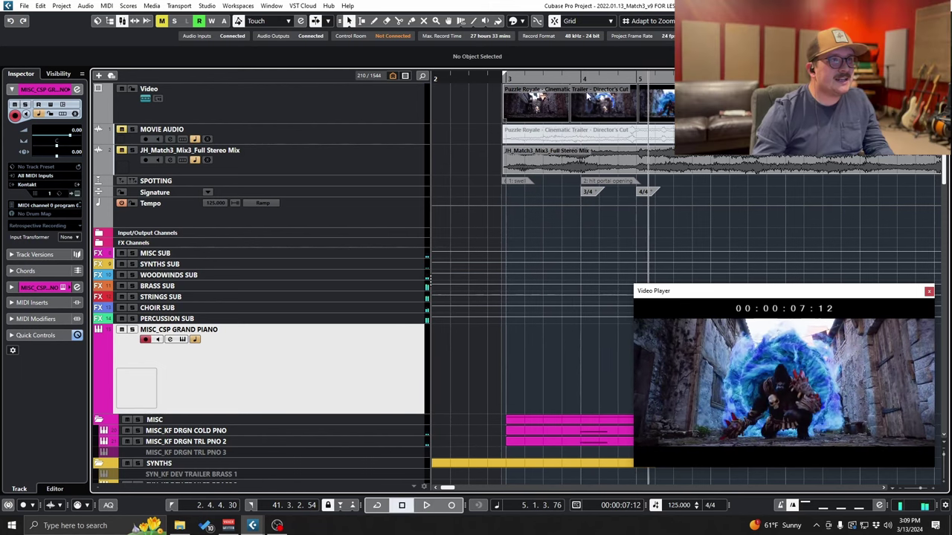
Play the portal opening passage between bars 3 and 5 again and return the playhead to bar 3.
left_click(562, 79)
key("space")
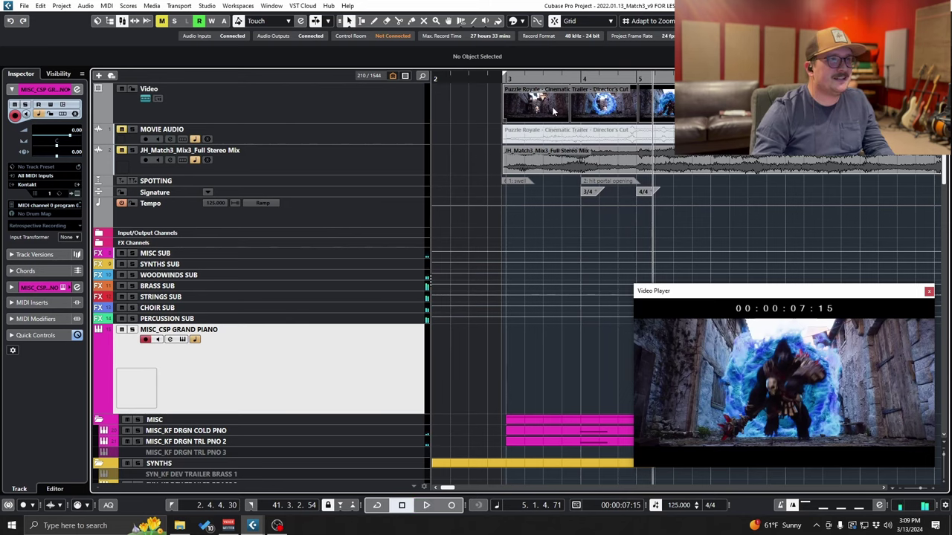
left_click(504, 78)
key("space")
Solo the BR_EW 3 TPT LEG, 6 HRN SUS, 3 TBN SUS and SOLO TBA SUS brass tracks.
scroll(562, 307, "down", 15)
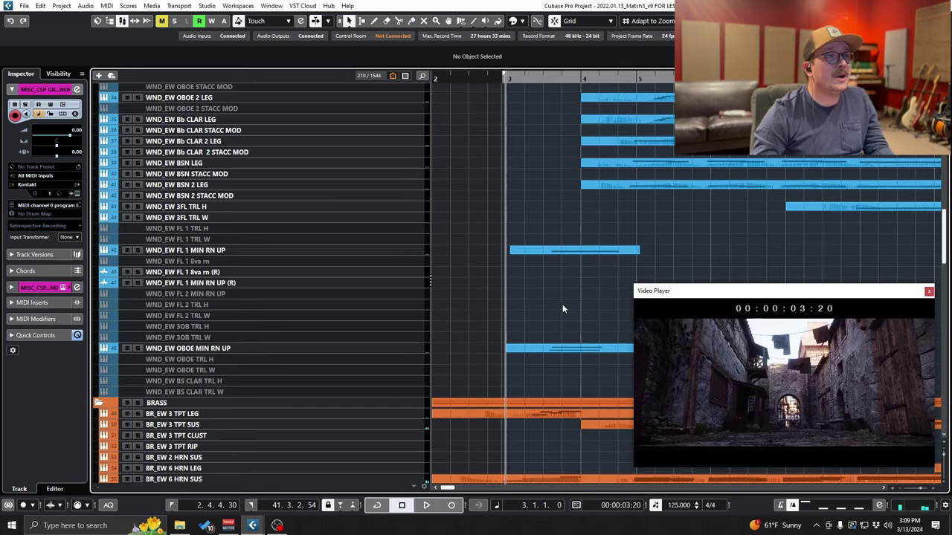
scroll(562, 306, "up", 5)
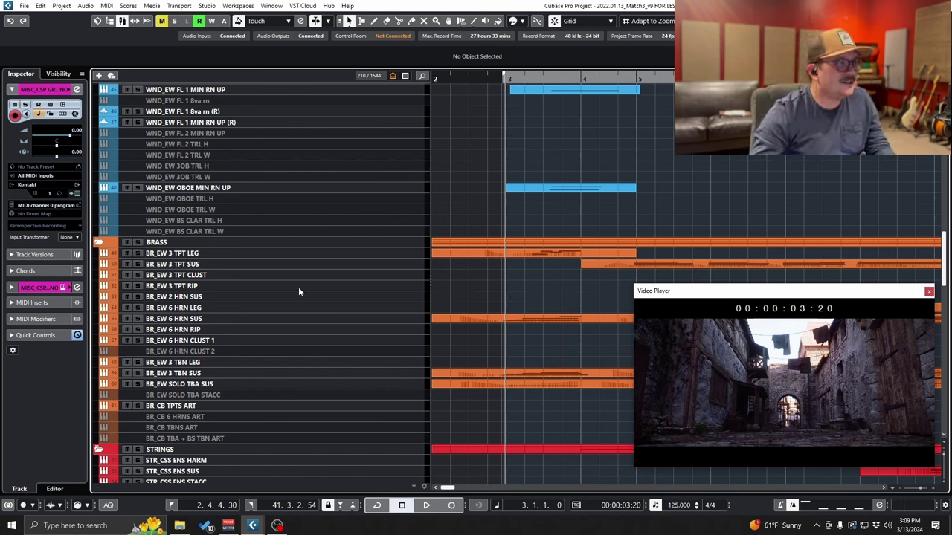
left_click(138, 254)
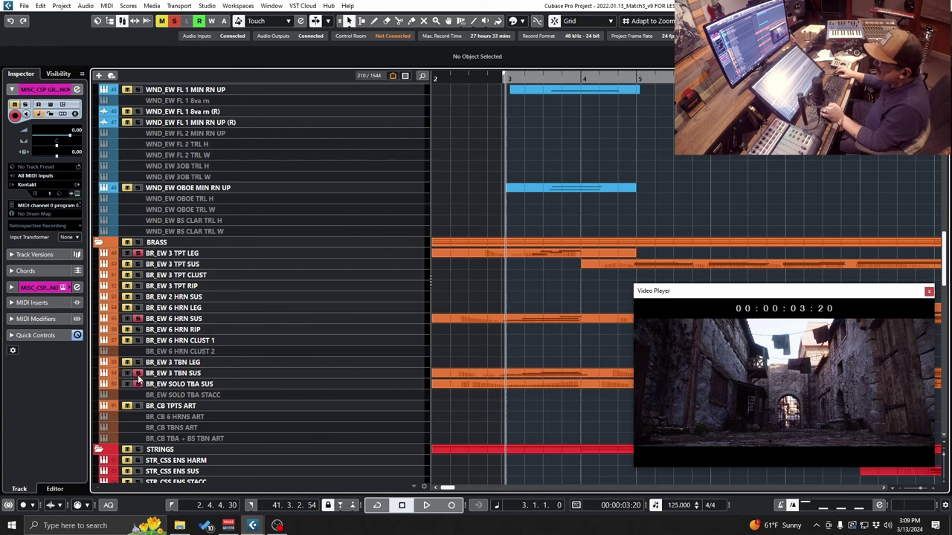
Play the soloed brass from just before bar 3 to the start of bar 4.
scroll(482, 353, "up", 2)
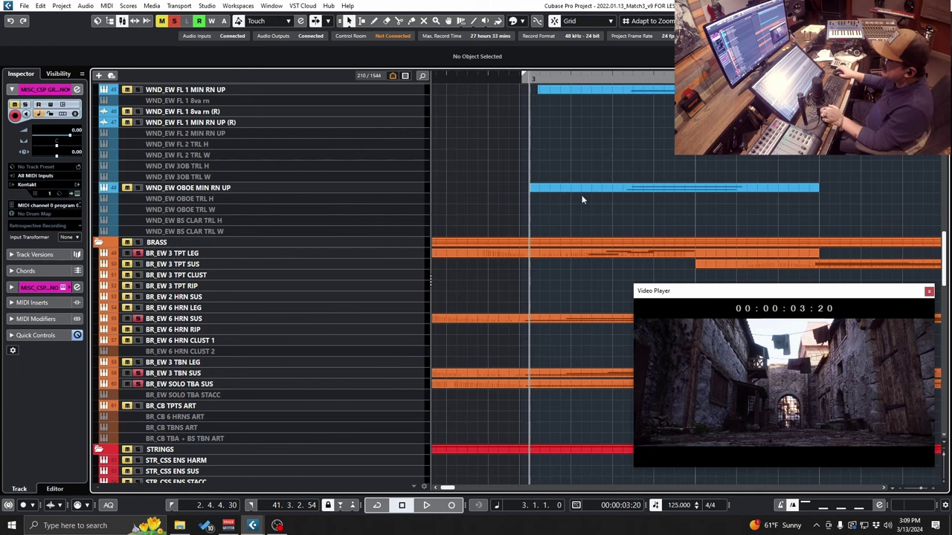
left_click(517, 81)
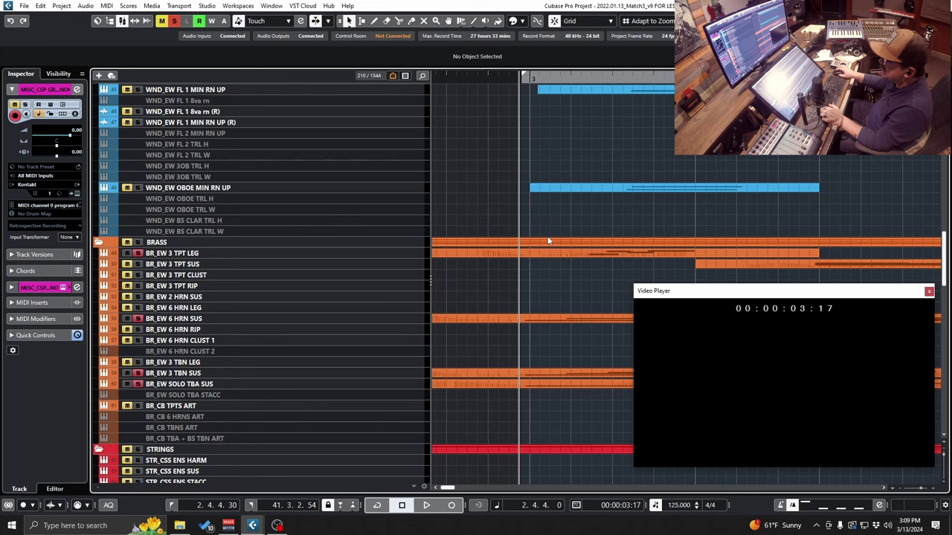
key("space")
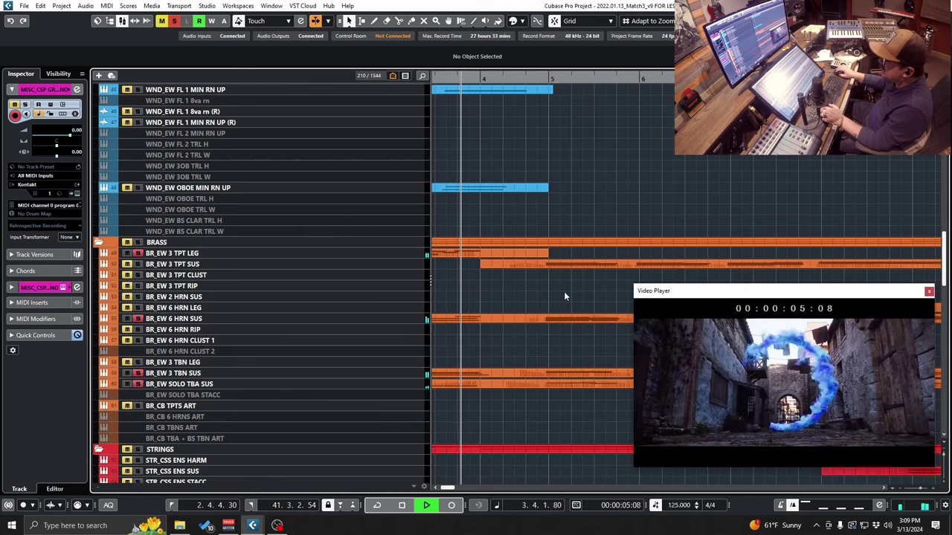
key("space")
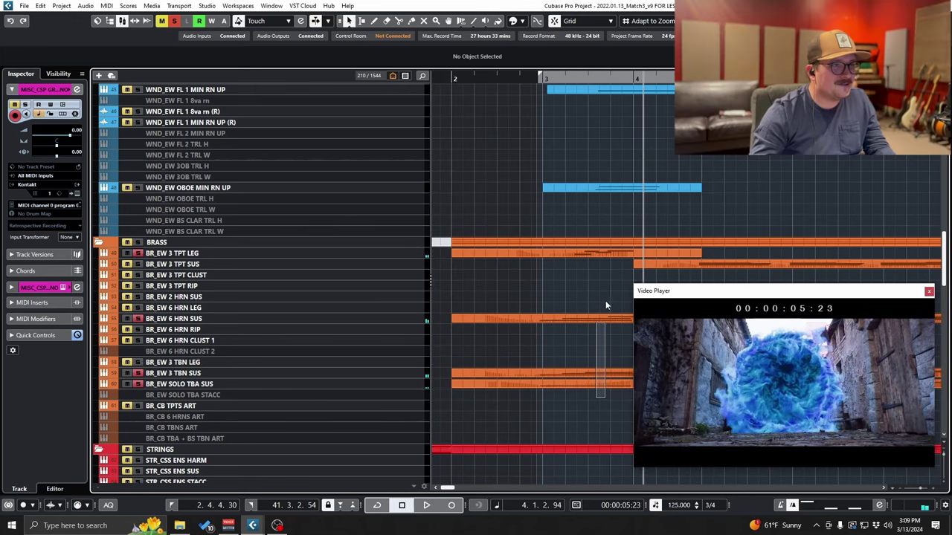
Open the four soloed brass parts together in the Key Editor and play their notes from bar 3 into bar 4.
double_click(604, 255)
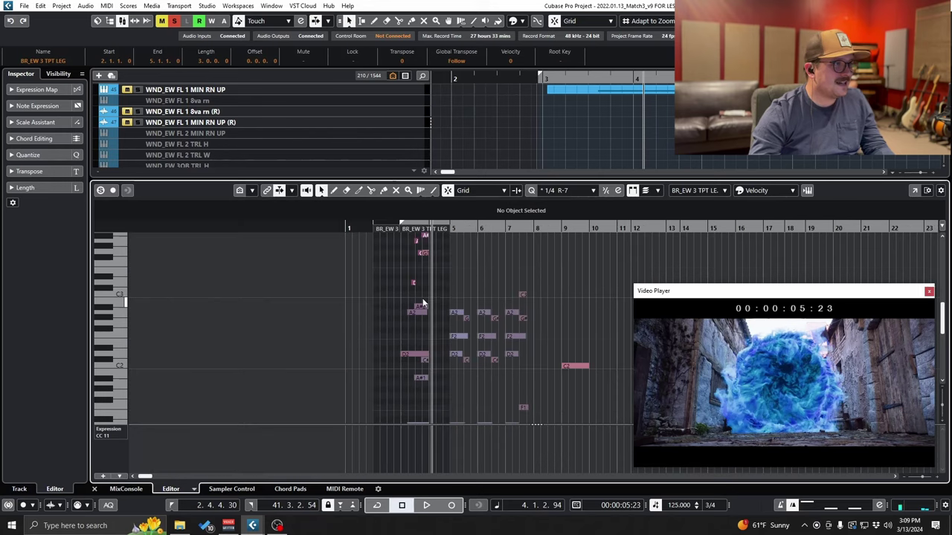
key("h")
key("h")
left_click(377, 232)
scroll(413, 269, "down", 3)
key("space")
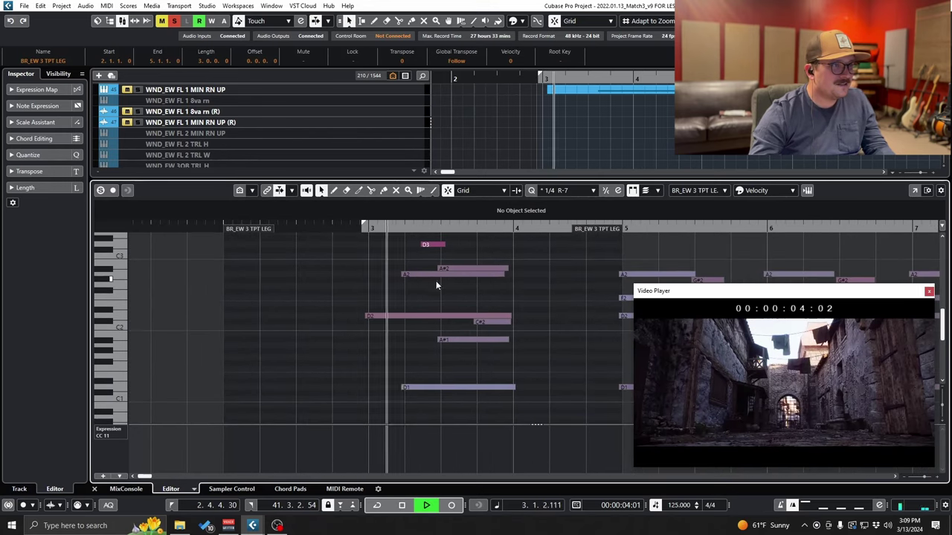
scroll(475, 286, "up", 1)
key("space")
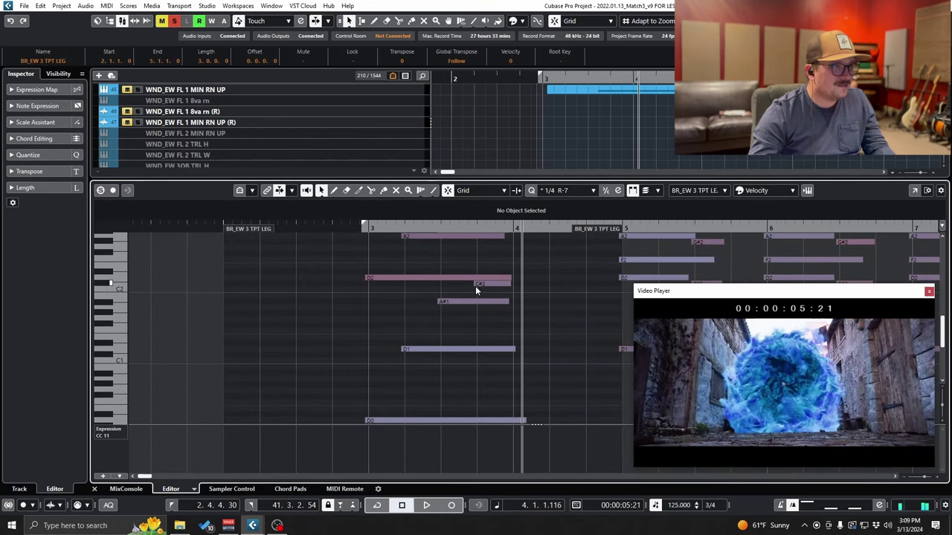
Close the Key Editor and clear the solos on the brass tracks.
key("Return")
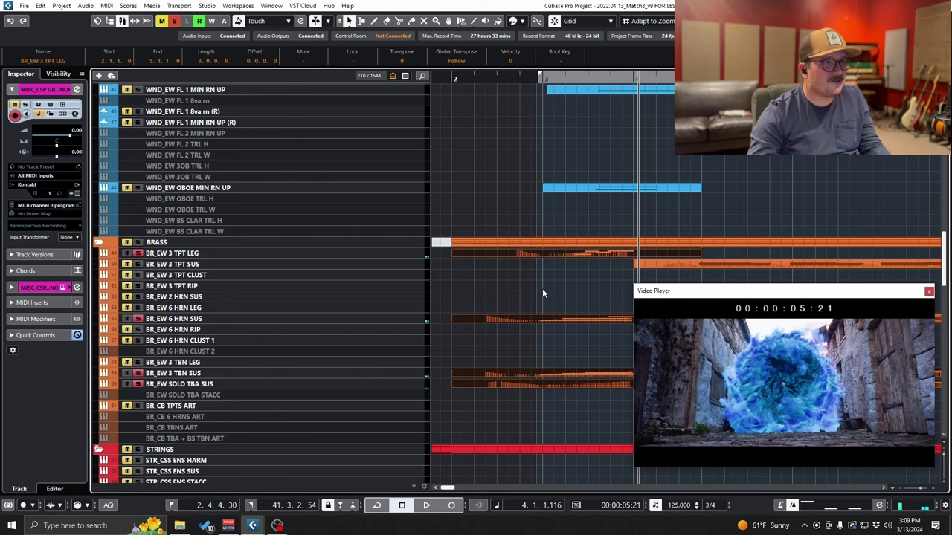
scroll(541, 293, "right", 3)
scroll(485, 290, "up", 10)
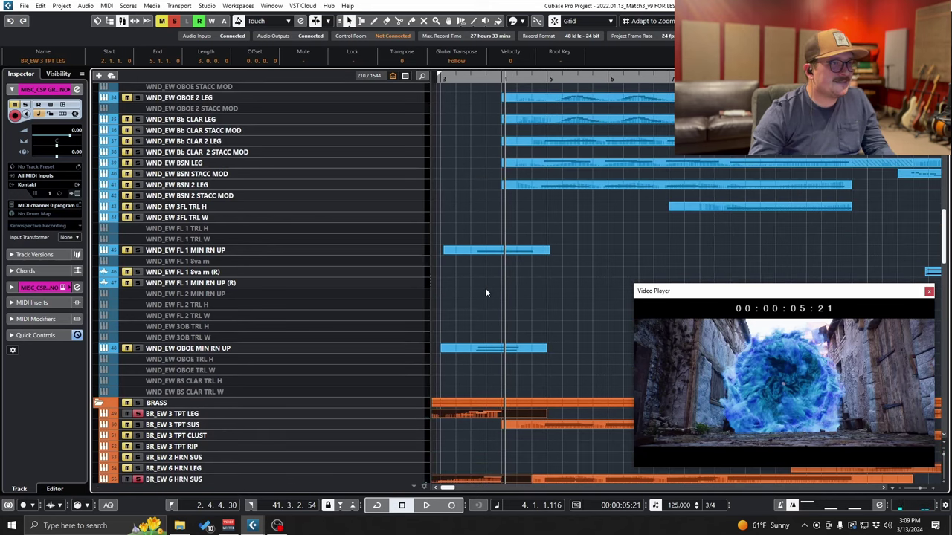
scroll(484, 290, "down", 15)
scroll(485, 292, "left", 2)
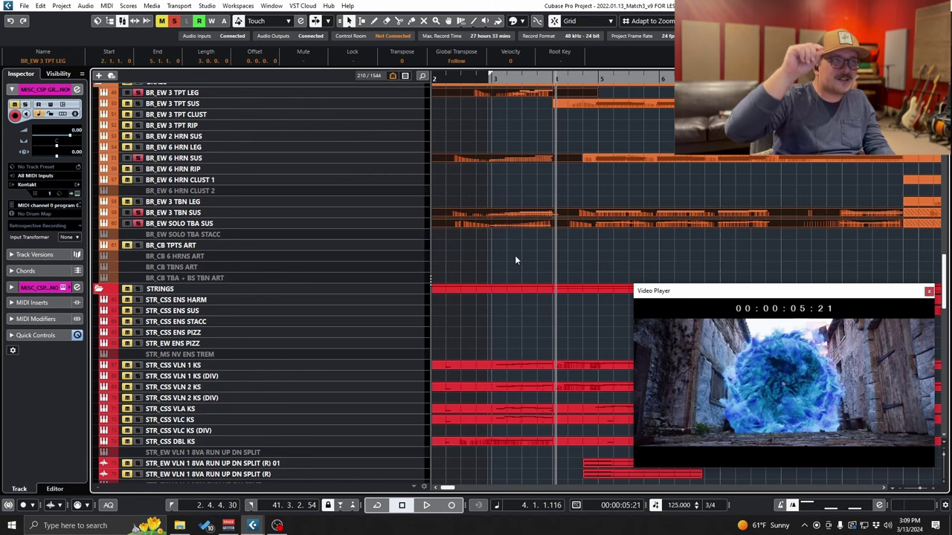
left_click(175, 21)
Place the playhead at bar 2, beat 2 and solo the STRINGS folder.
left_click(483, 79)
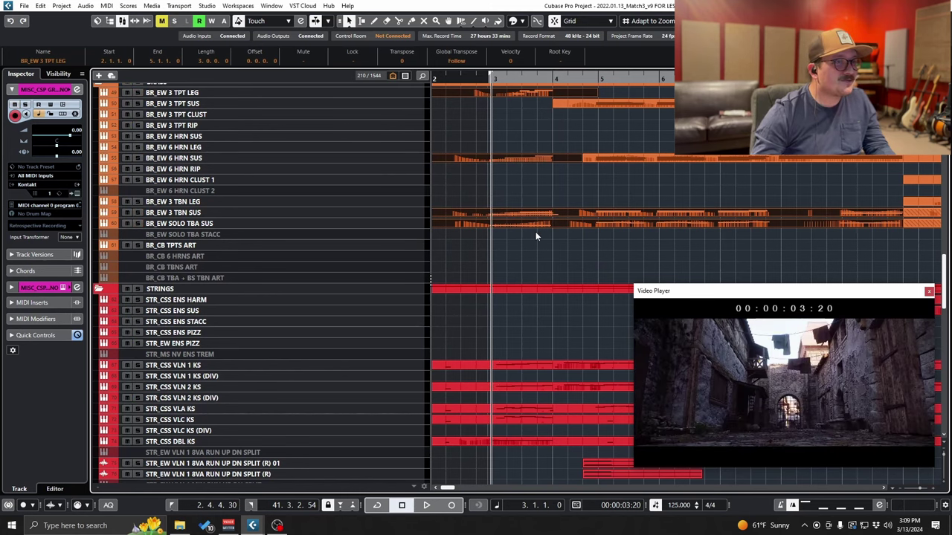
scroll(536, 231, "left", 2)
left_click(497, 79)
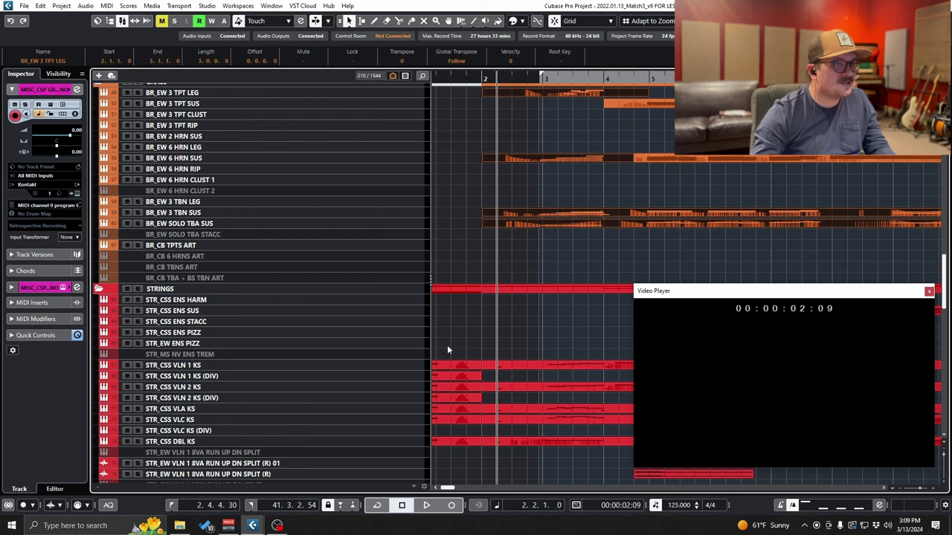
left_click(138, 289)
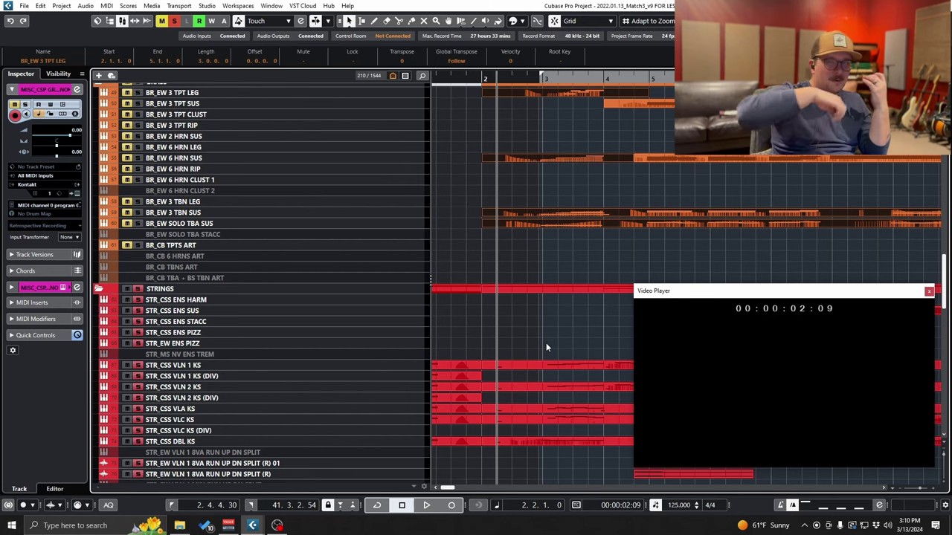
Play the soloed strings from bar 2, beat 2 into bar 5 and return the playhead to bar 3.
scroll(554, 382, "right", 3)
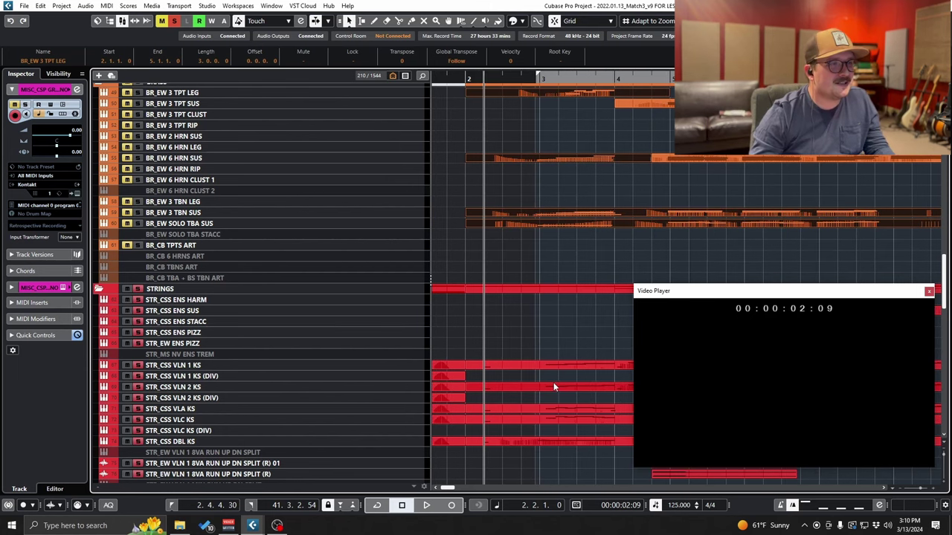
scroll(519, 386, "down", 2)
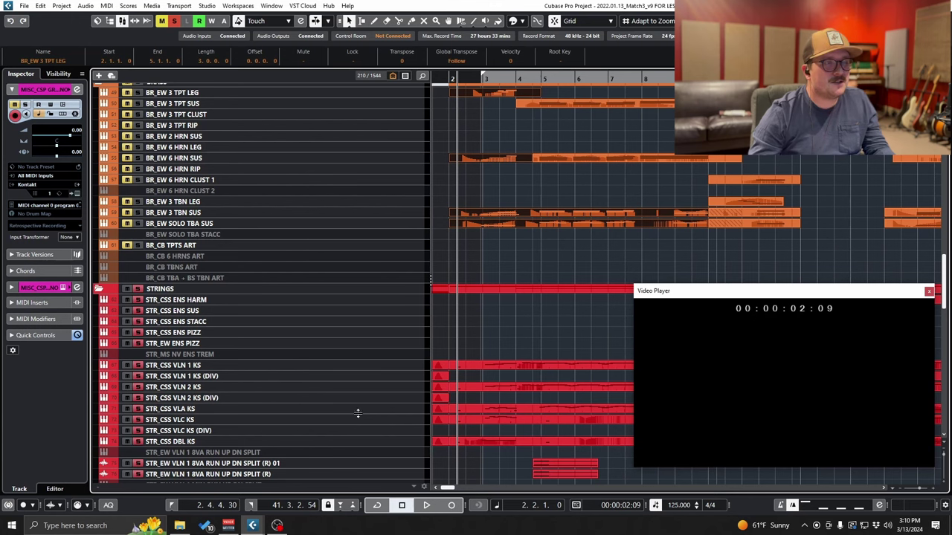
scroll(477, 387, "up", 2)
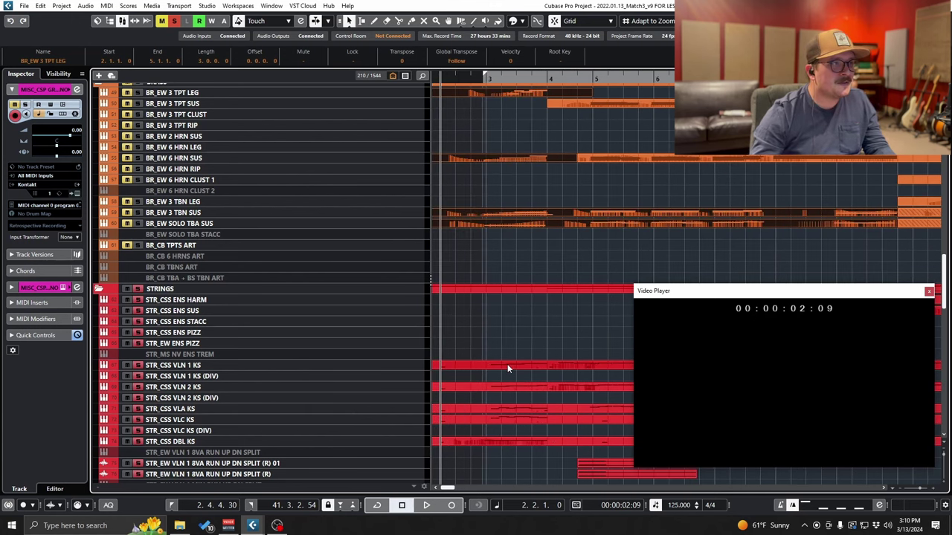
key("space")
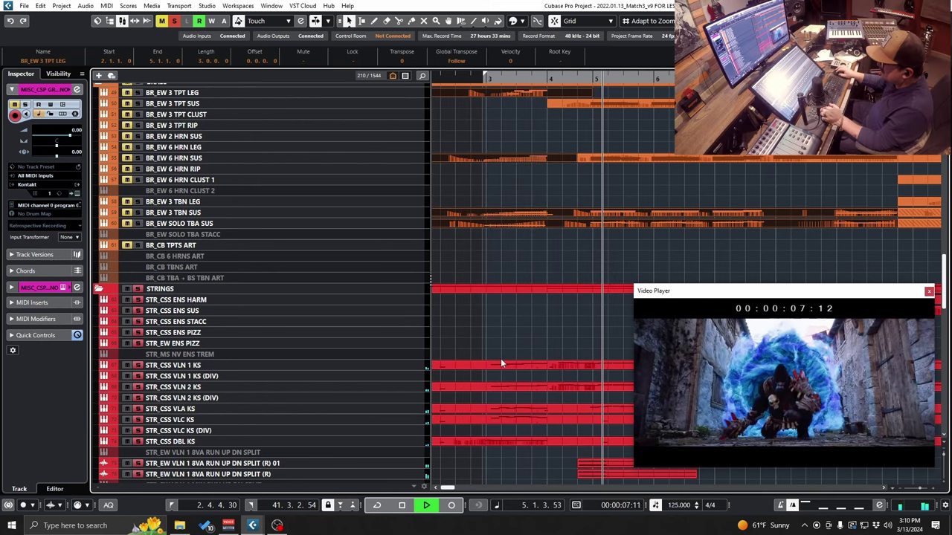
key("space")
left_click(485, 77)
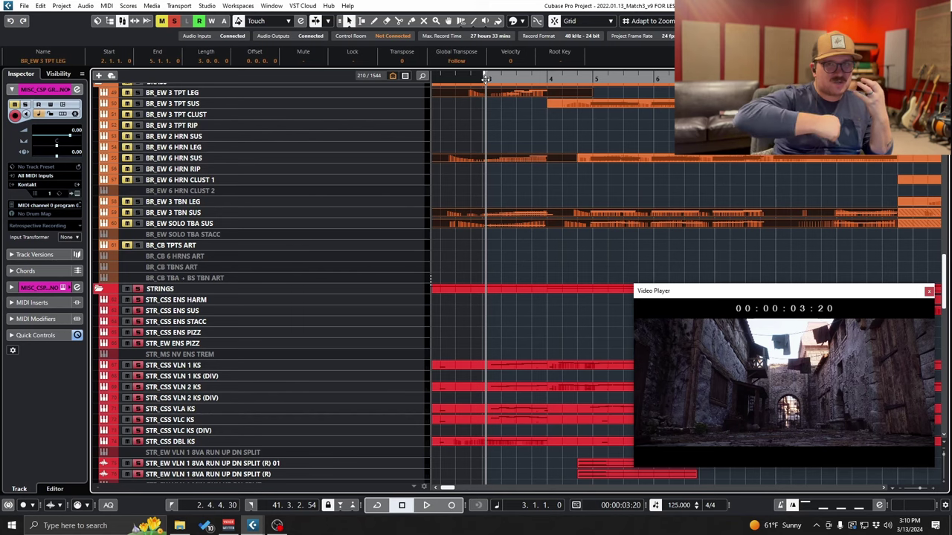
Expand the PITCHED PERCUSSION and PERCUSSION folders to show their tracks.
scroll(492, 180, "down", 10)
scroll(495, 258, "down", 5)
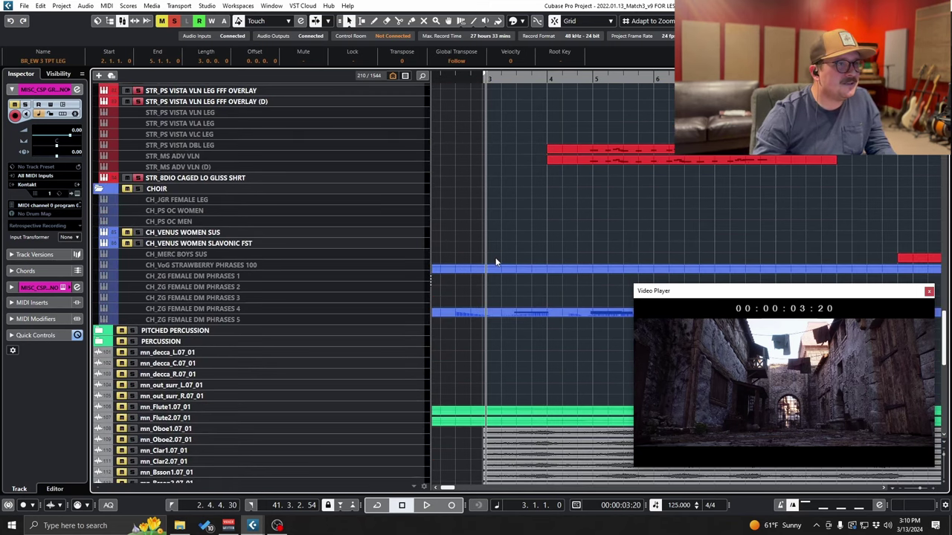
scroll(495, 257, "down", 7)
scroll(495, 257, "up", 7)
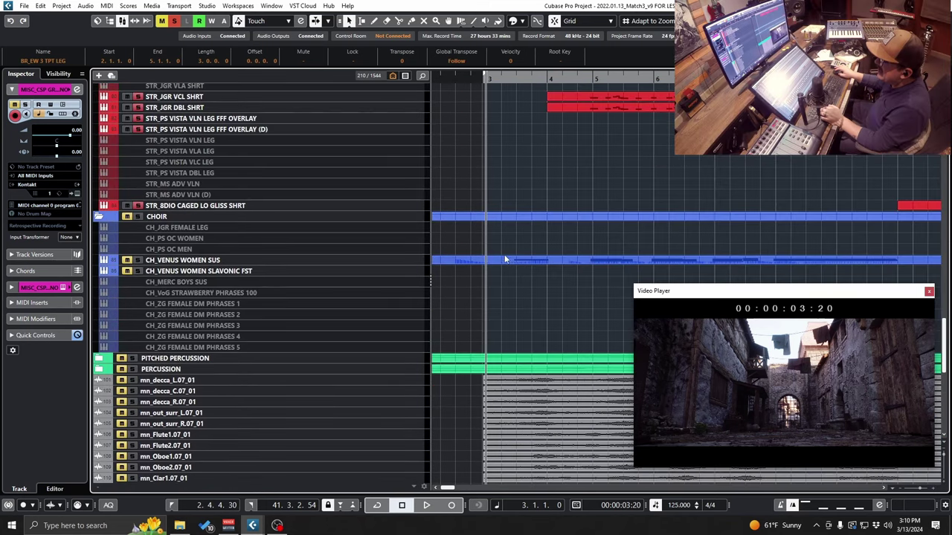
scroll(297, 209, "up", 7)
scroll(214, 191, "down", 7)
scroll(214, 191, "down", 5)
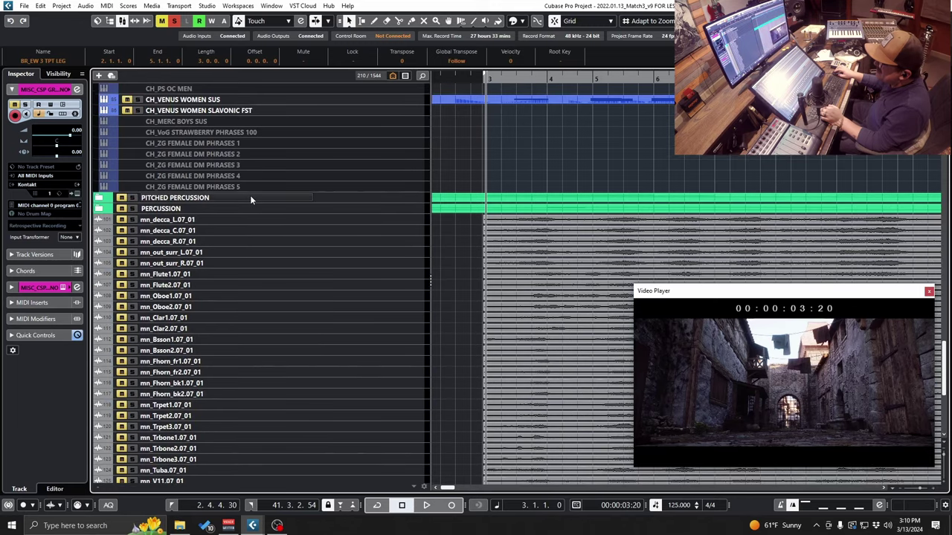
scroll(250, 195, "up", 10)
scroll(195, 215, "down", 12)
left_click(98, 119)
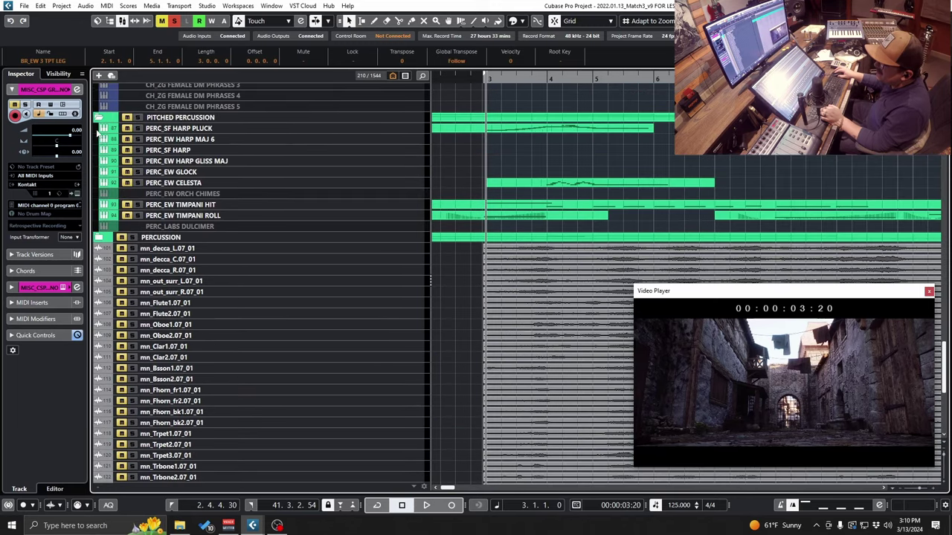
double_click(402, 235)
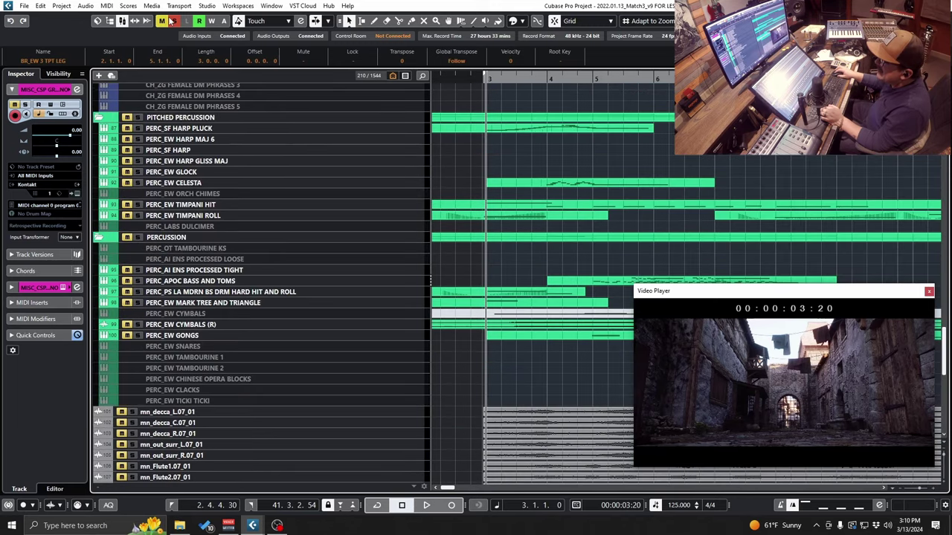
Solo the PITCHED PERCUSSION and PERCUSSION folders in place of the strings.
left_click(127, 117)
left_click(138, 118)
left_click(126, 238)
left_click(137, 237)
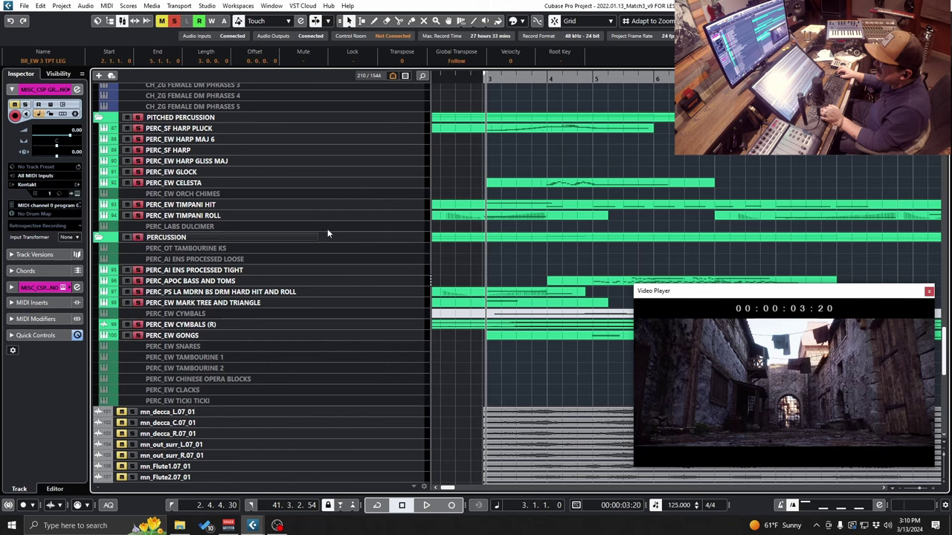
Play the soloed percussion from bar 3 into bar 5.
key("space")
scroll(504, 275, "up", 2)
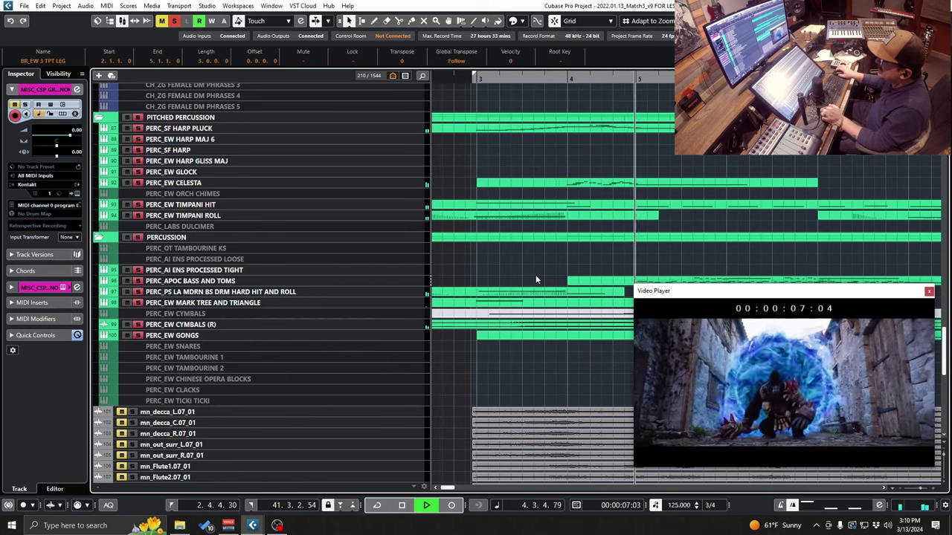
key("space")
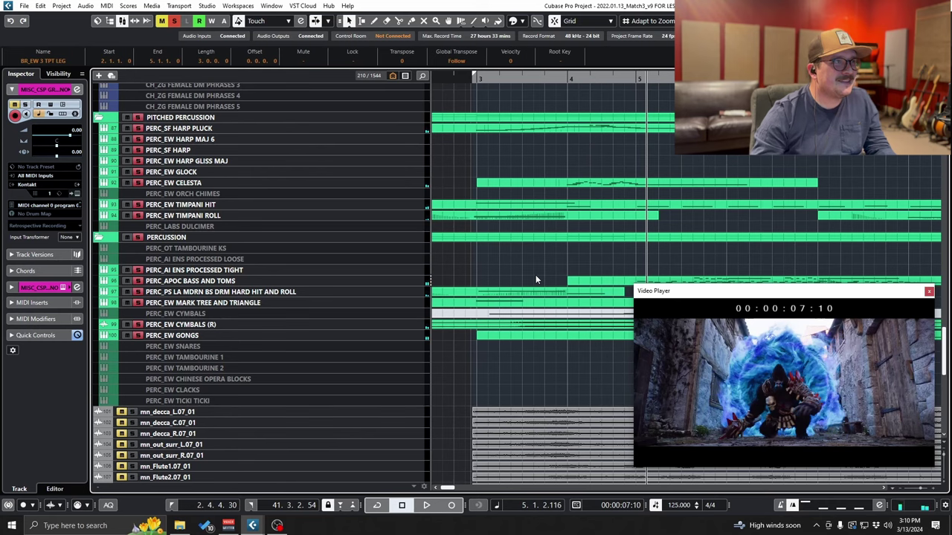
Set the playhead to bar 3, beat 2 and solo the WOODWINDS folder in place of the percussion.
scroll(536, 277, "up", 10)
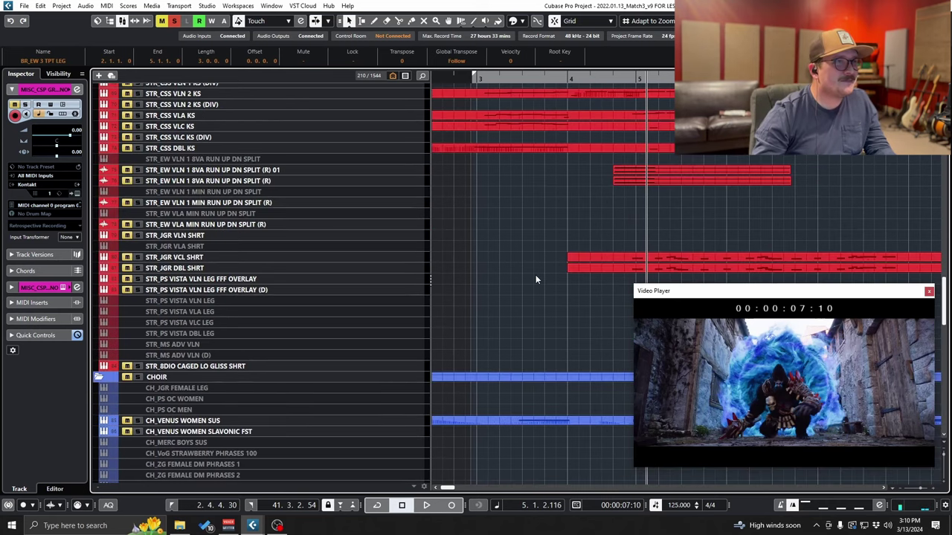
scroll(536, 279, "up", 10)
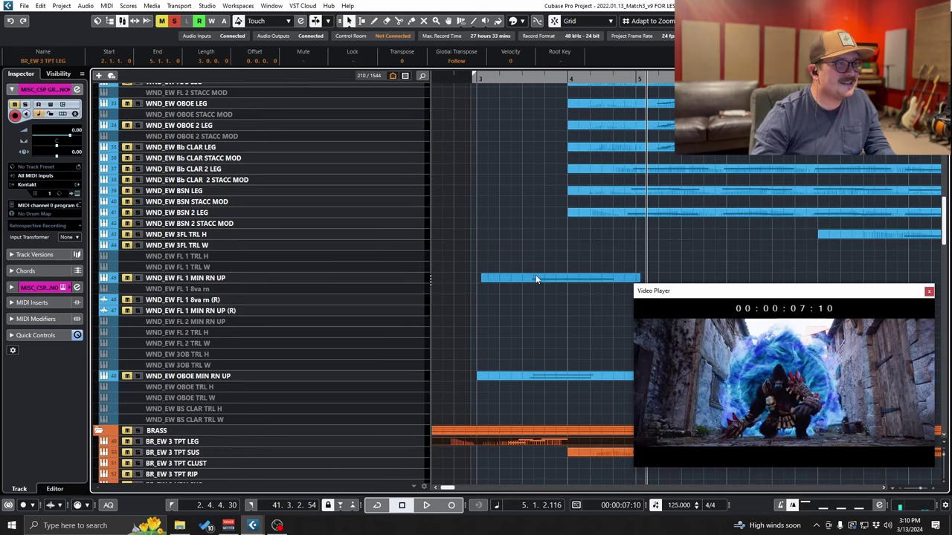
left_click(510, 78)
scroll(180, 109, "up", 5)
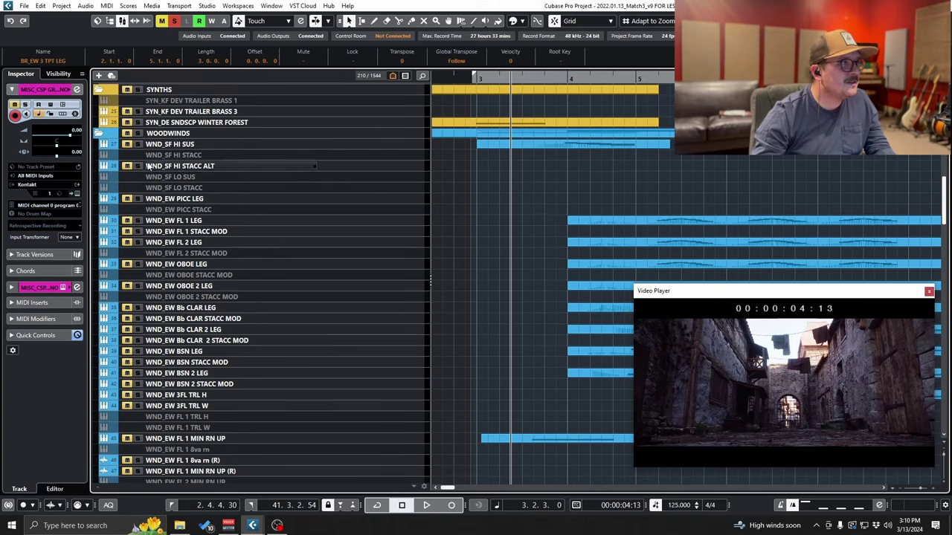
scroll(153, 105, "down", 10)
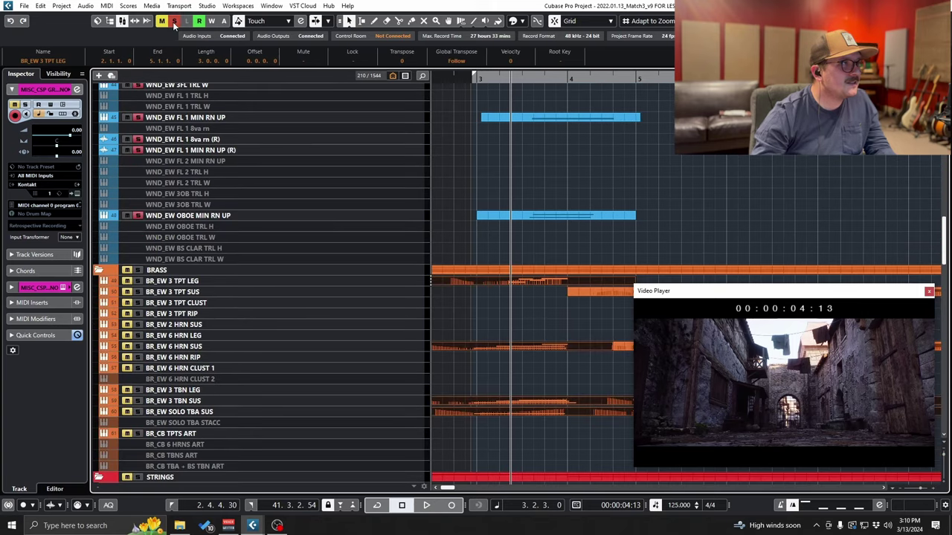
scroll(148, 236, "up", 10)
left_click(138, 133)
scroll(565, 357, "down", 7)
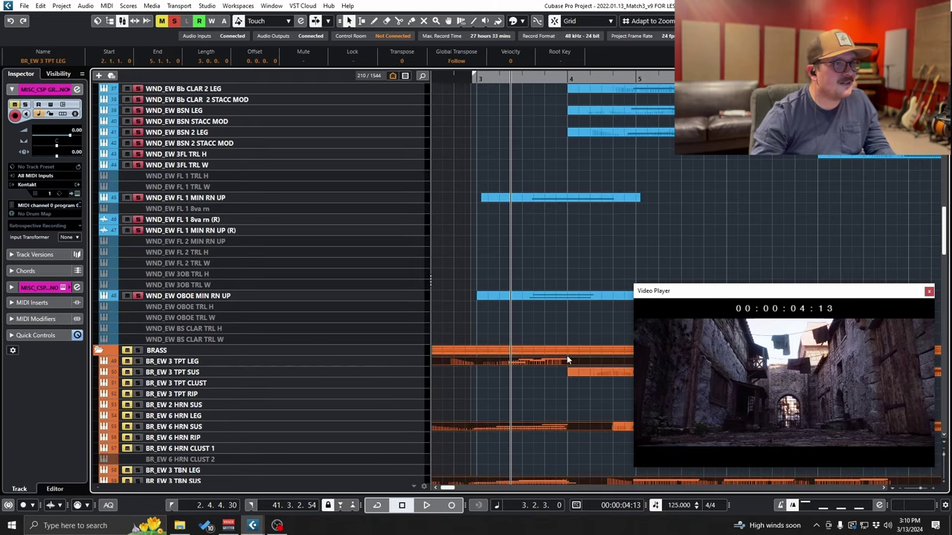
Play the soloed woodwinds from bar 3, beat 2 to bar 5 and move the playhead back to bar 4.
key("space")
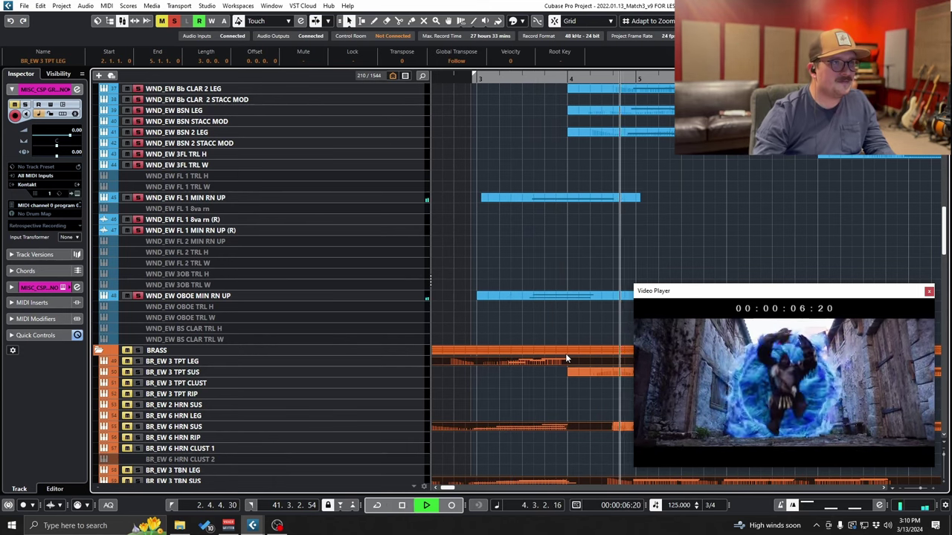
key("space")
scroll(565, 353, "up", 7)
scroll(566, 354, "up", 3)
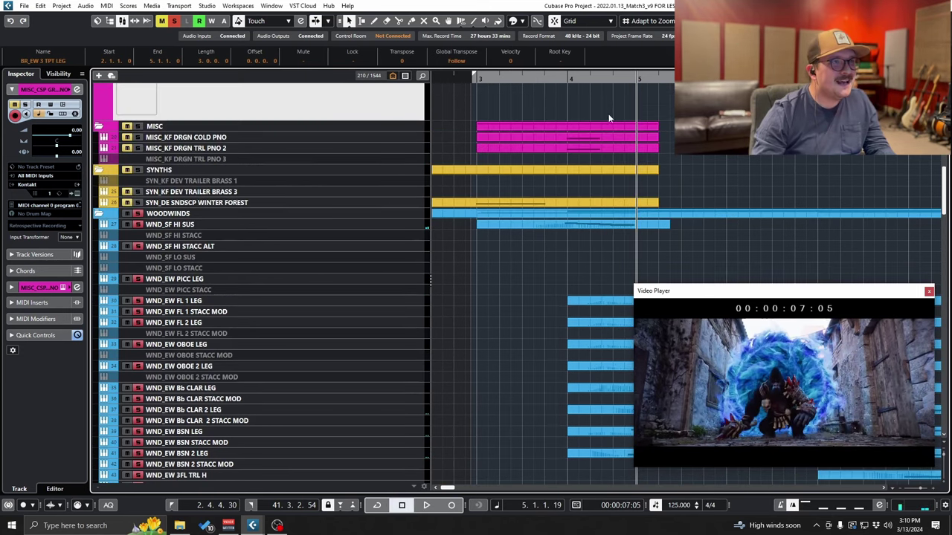
left_click(566, 77)
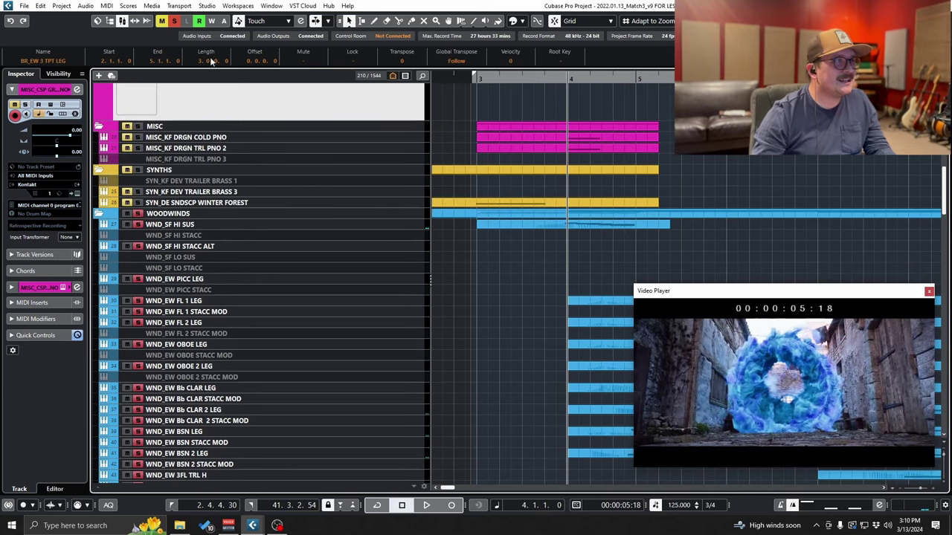
Replace the woodwinds folder solo with solos on WND_SF HI SUS, STR_CSS VLN 1 KS and STR_CSS VLN 2 KS.
left_click(138, 214)
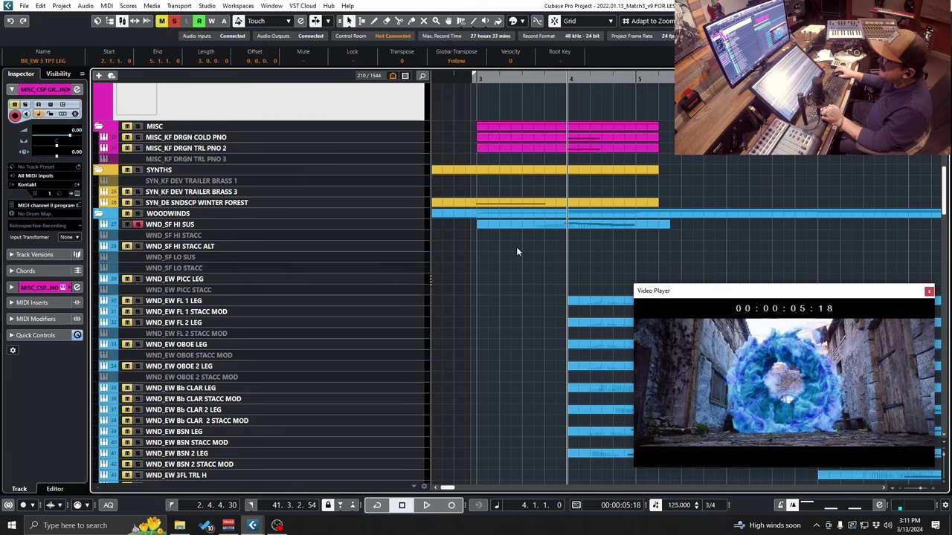
scroll(516, 250, "down", 20)
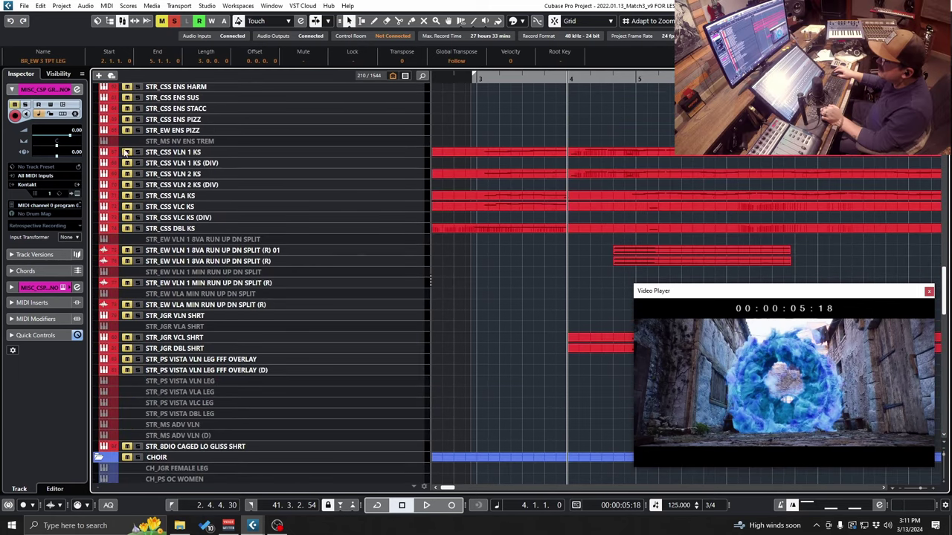
scroll(614, 200, "up", 2)
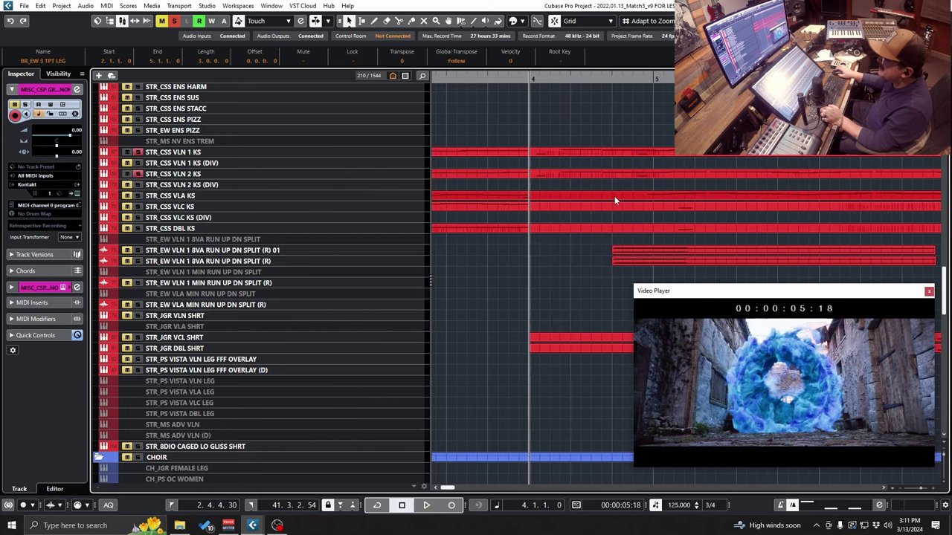
Play the soloed violin and high woodwind parts twice from the start of bar 4, and clear all solos.
key("space")
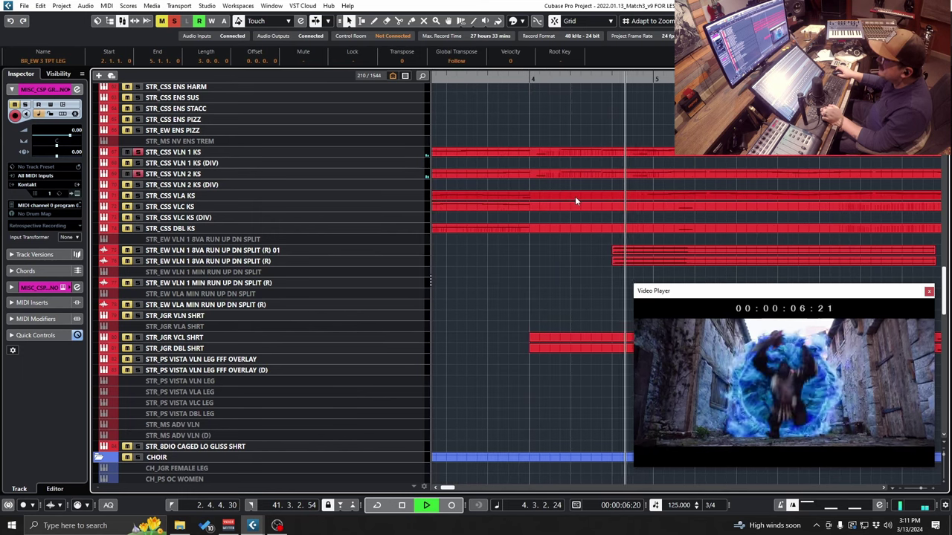
key("space")
key("space")
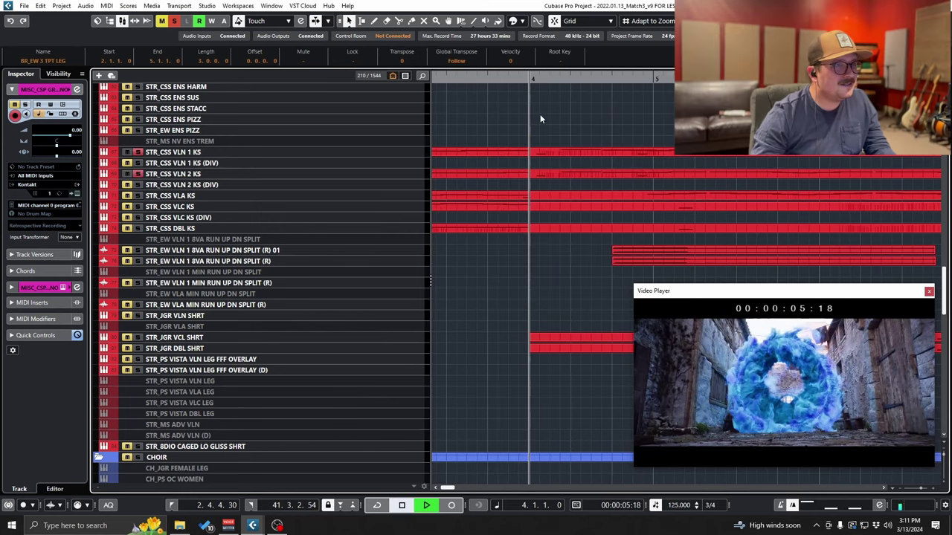
key("space")
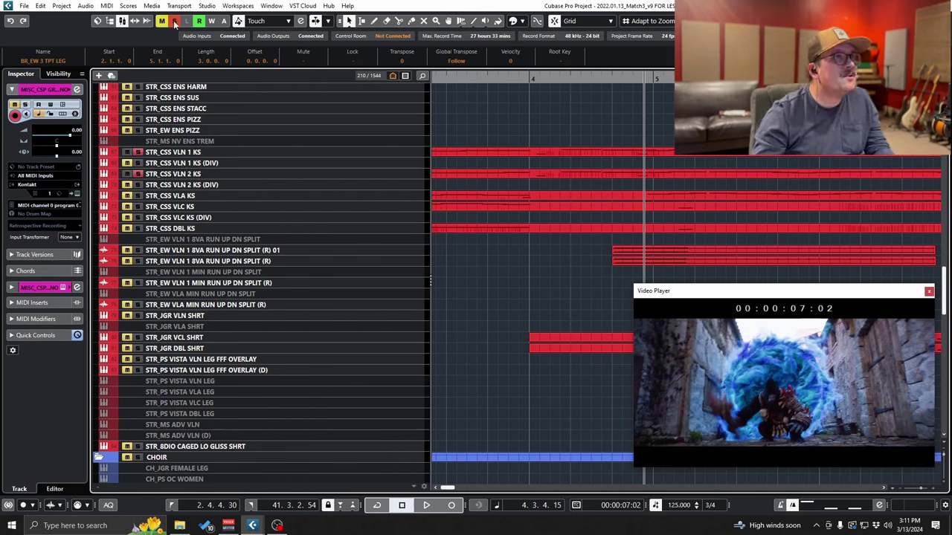
scroll(581, 221, "down", 2)
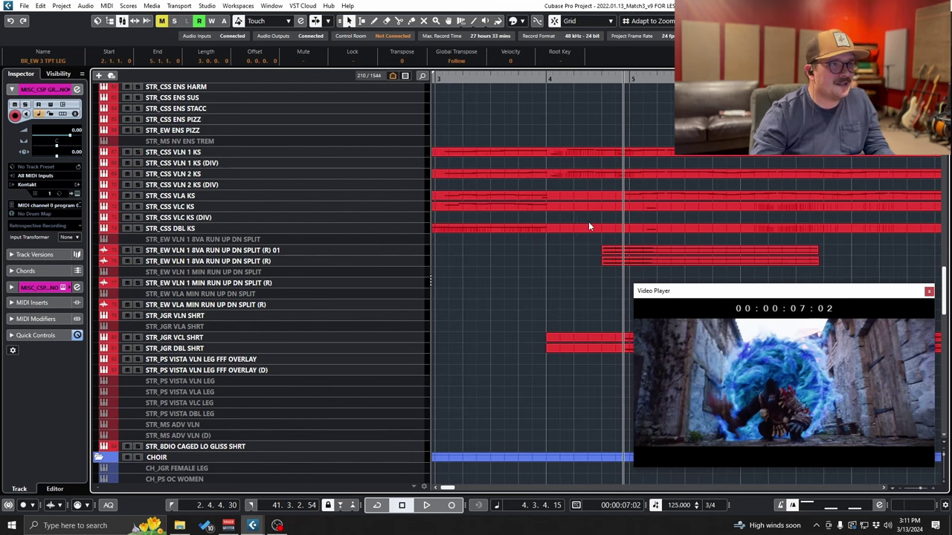
scroll(588, 221, "down", 2)
scroll(541, 234, "down", 2)
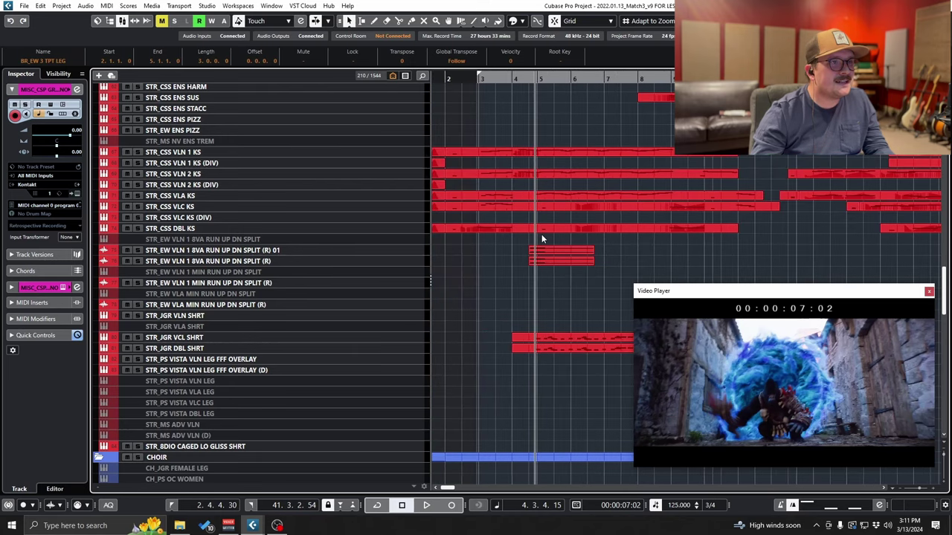
Solo the BRASS folder and play it from bar 4, beat 3 into bar 8.
scroll(551, 235, "up", 1)
scroll(557, 238, "up", 6)
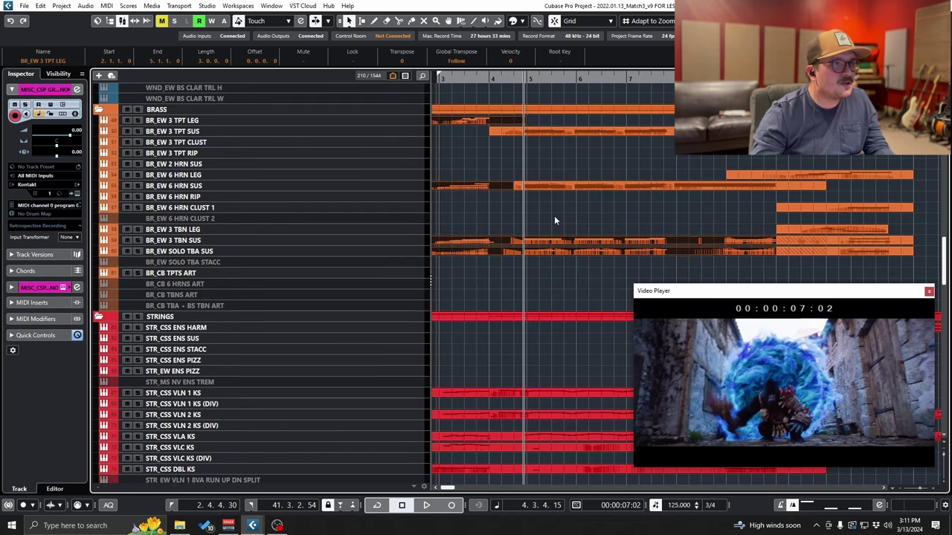
left_click(555, 217)
left_click(138, 110)
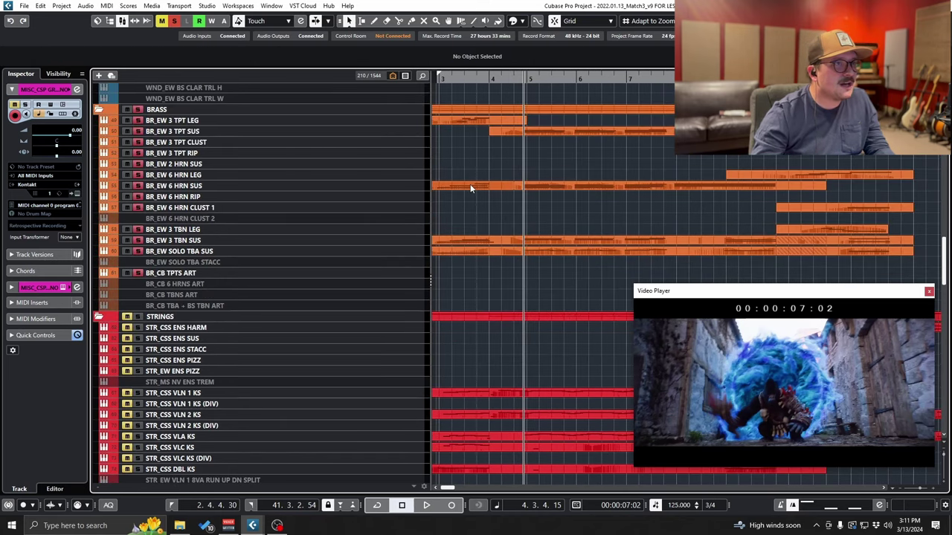
scroll(535, 101, "up", 2)
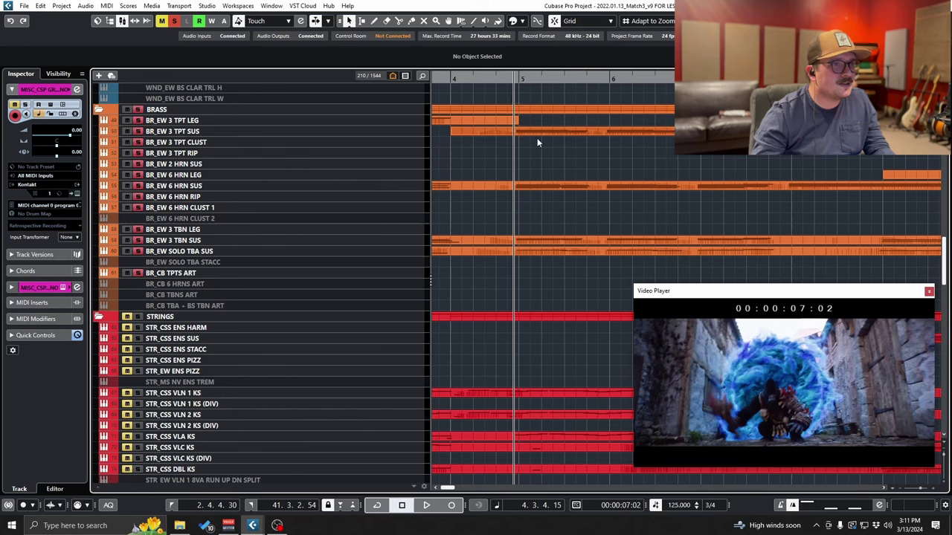
key("space")
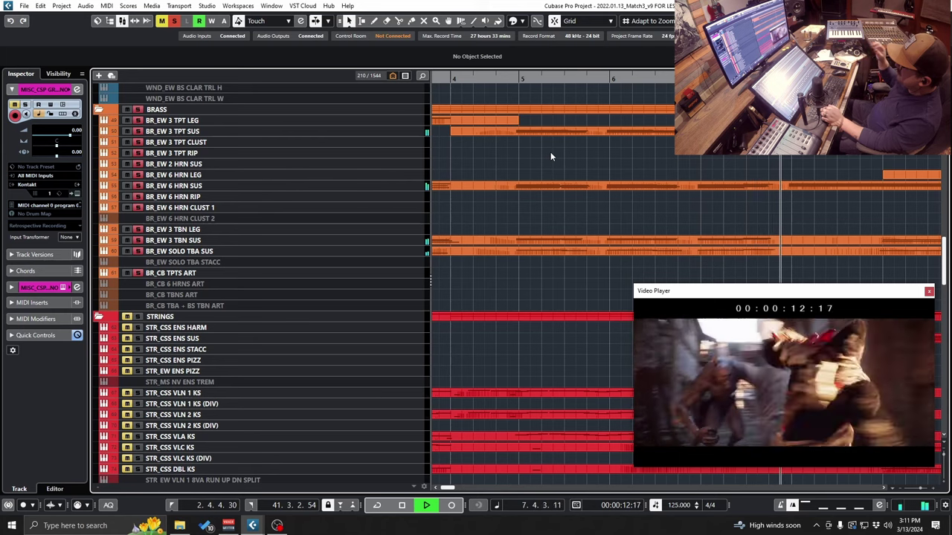
key("space")
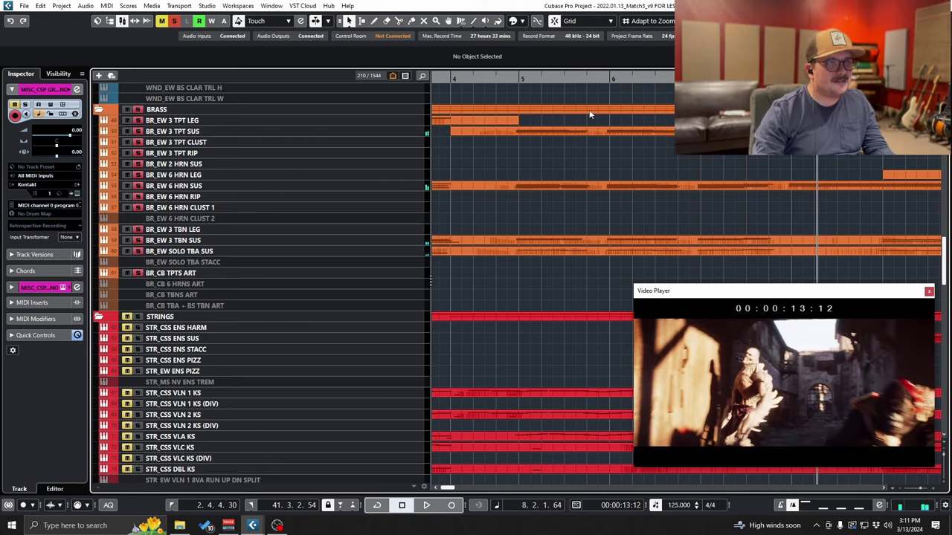
Solo the STRINGS folder in place of the brass and play it from bar 4, beat 3 into bar 7.
left_click(513, 77)
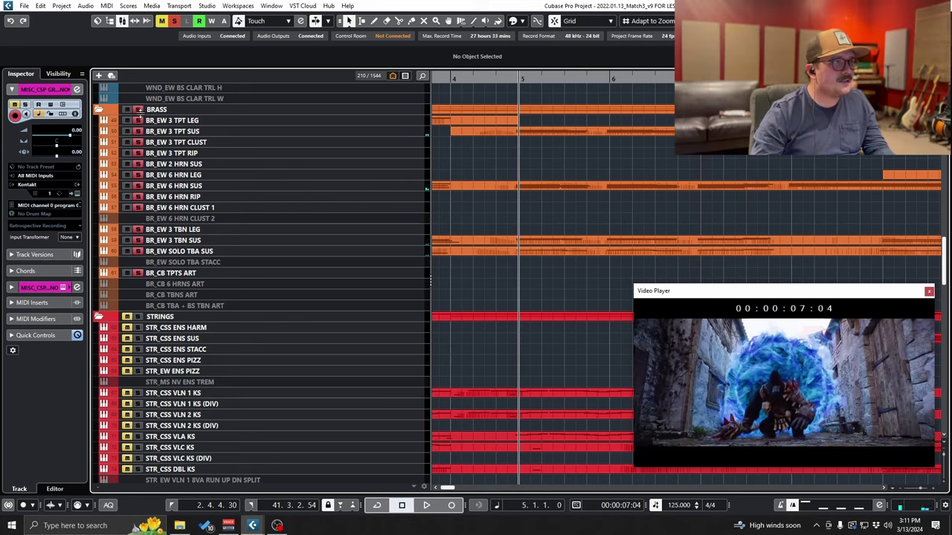
left_click(138, 110)
left_click(137, 317)
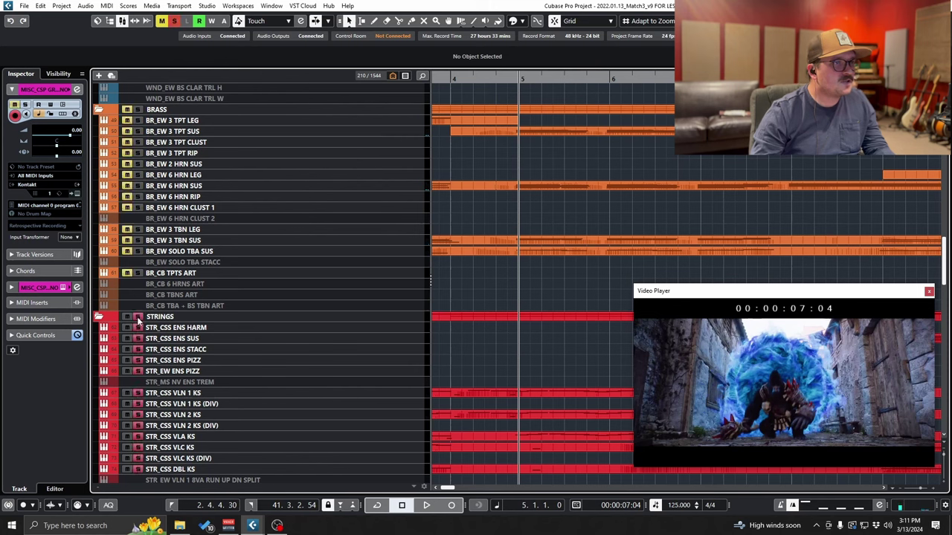
left_click(506, 78)
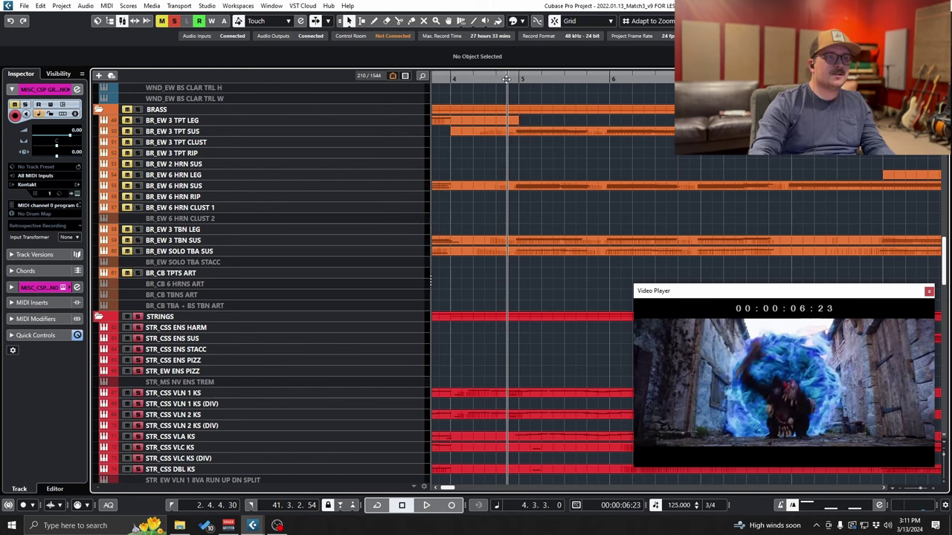
key("space")
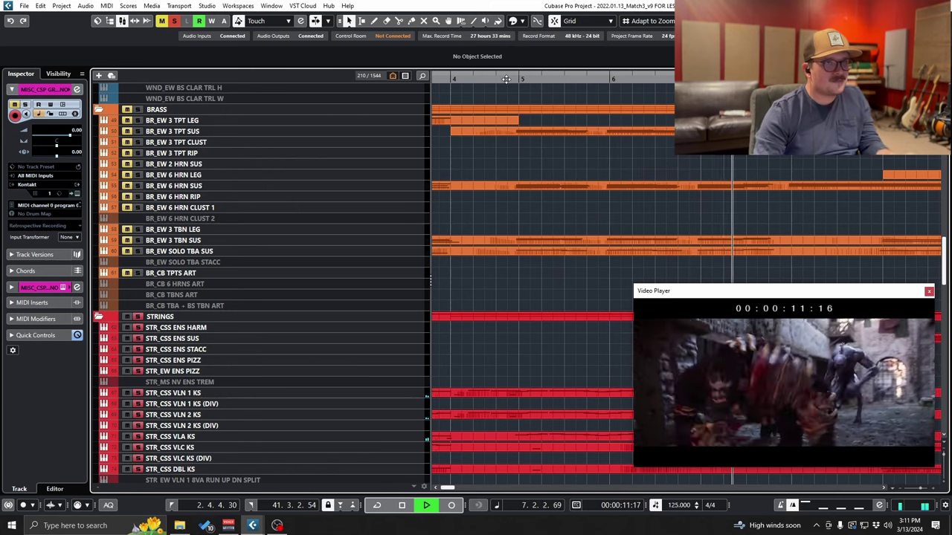
key("space")
Solo the WOODWINDS folder in place of the strings and play it from bar 4, beat 3 into bar 7.
left_click(522, 82)
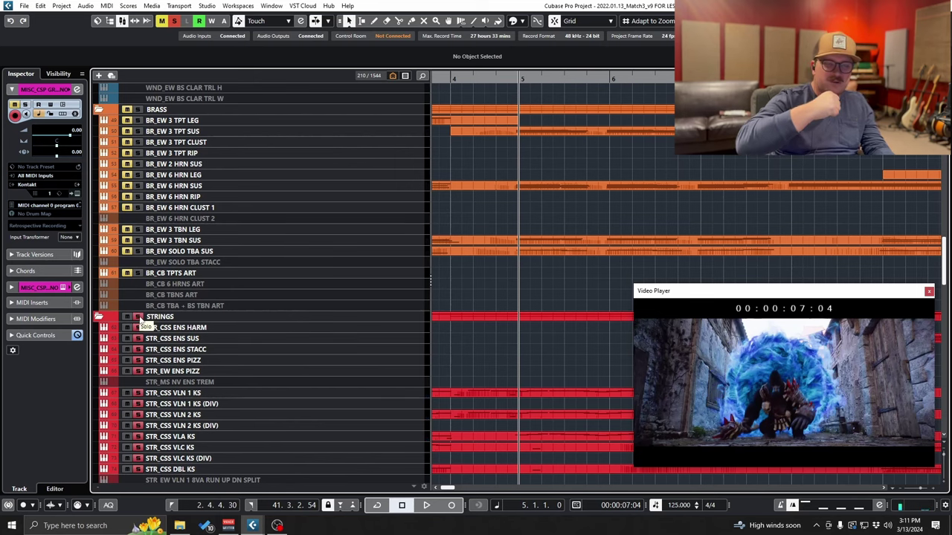
scroll(443, 313, "up", 10)
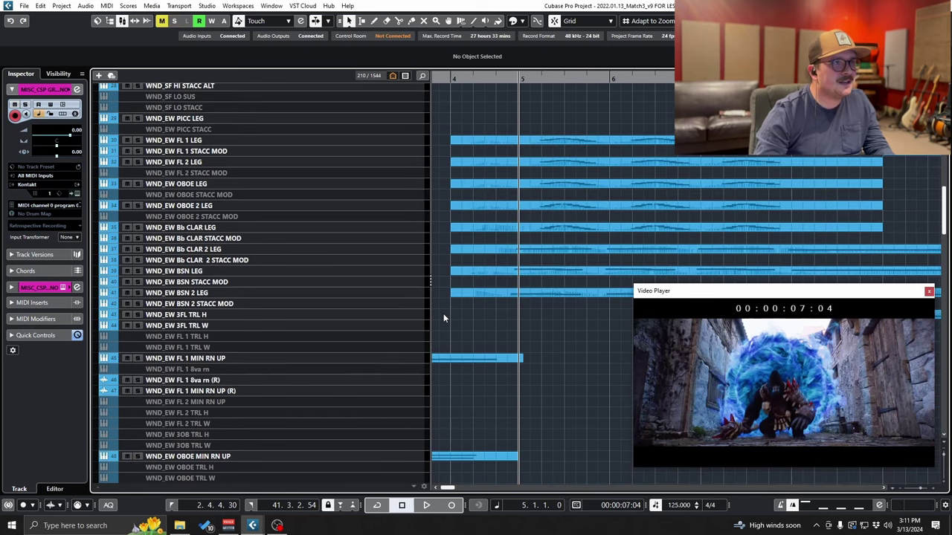
left_click(507, 79)
scroll(396, 204, "up", 3)
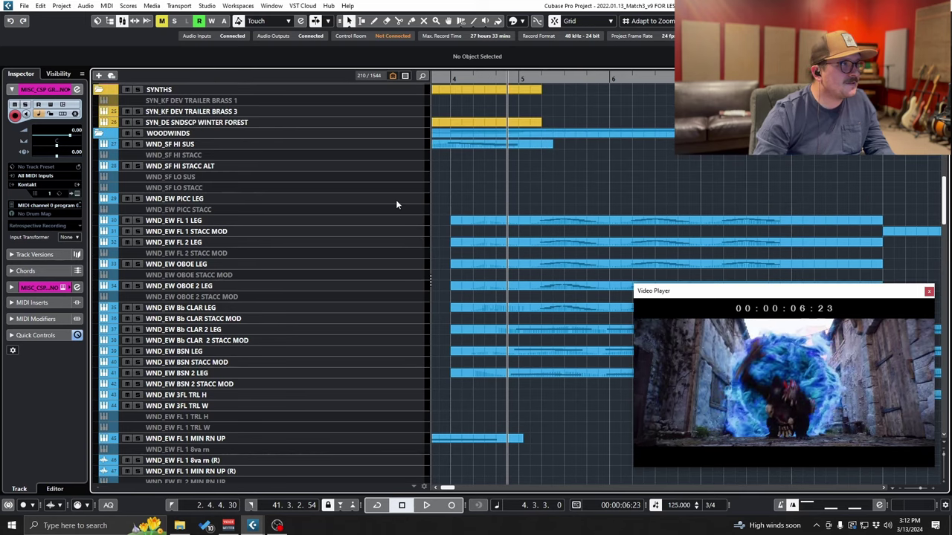
left_click(139, 134)
key("space")
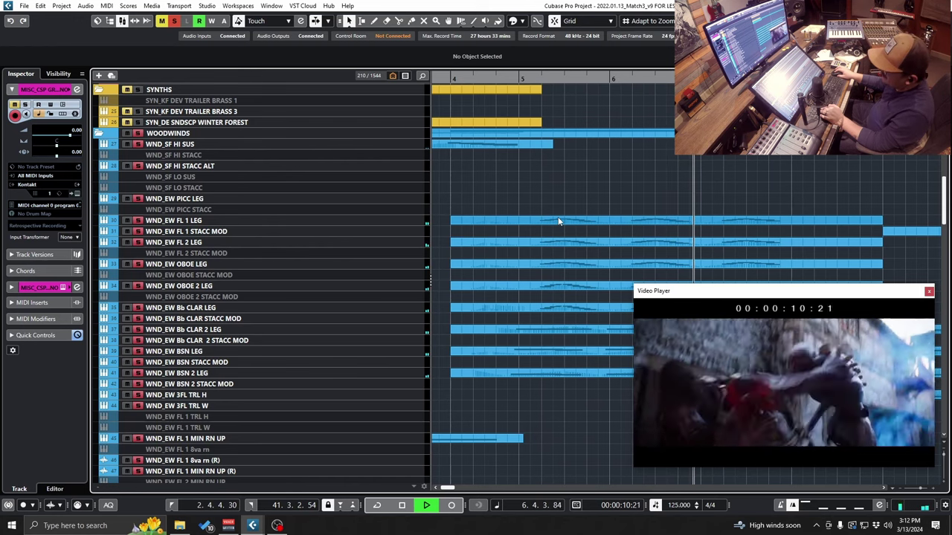
key("space")
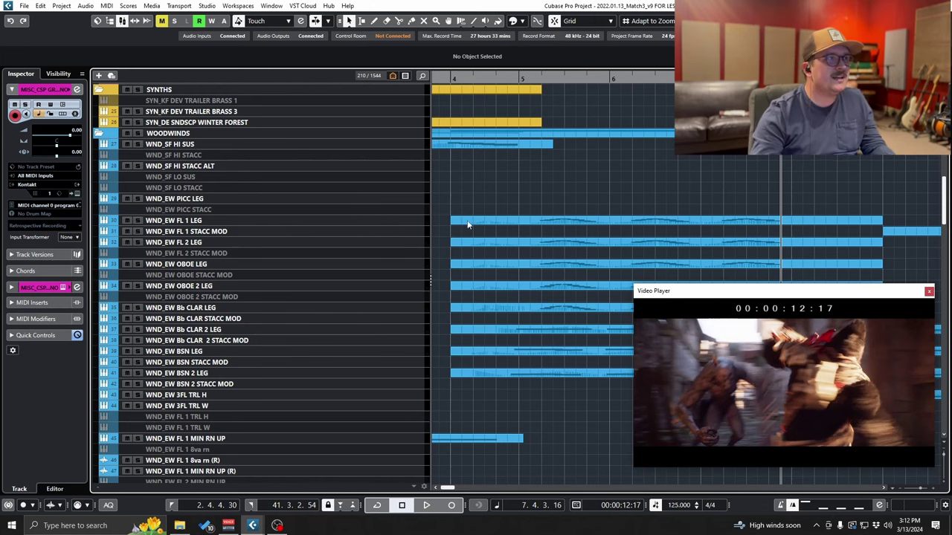
Play the full arrangement against the video from the start of bar 5 into bar 12, with no folder soloed.
scroll(561, 238, "up", 5)
left_click(519, 79)
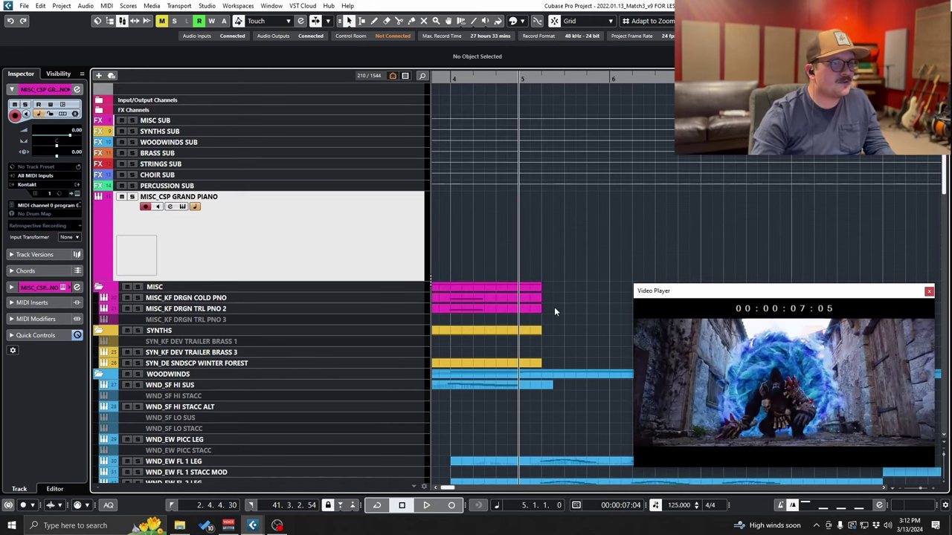
scroll(554, 306, "down", 15)
scroll(553, 310, "down", 5)
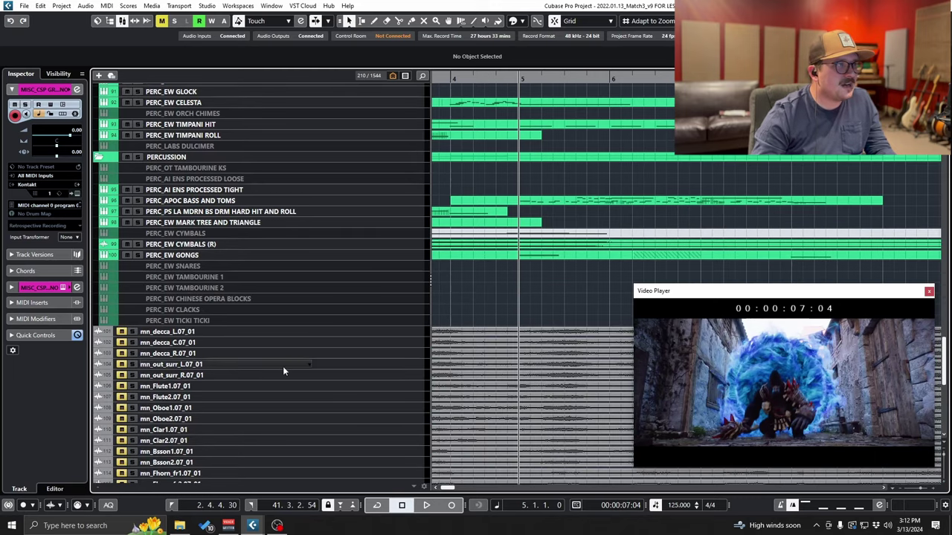
scroll(282, 366, "up", 15)
scroll(531, 353, "up", 5)
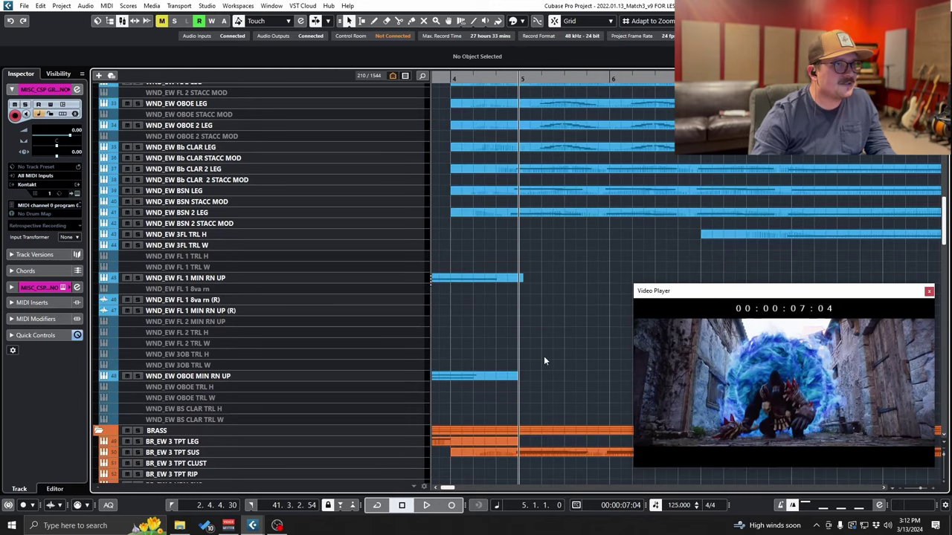
key("space")
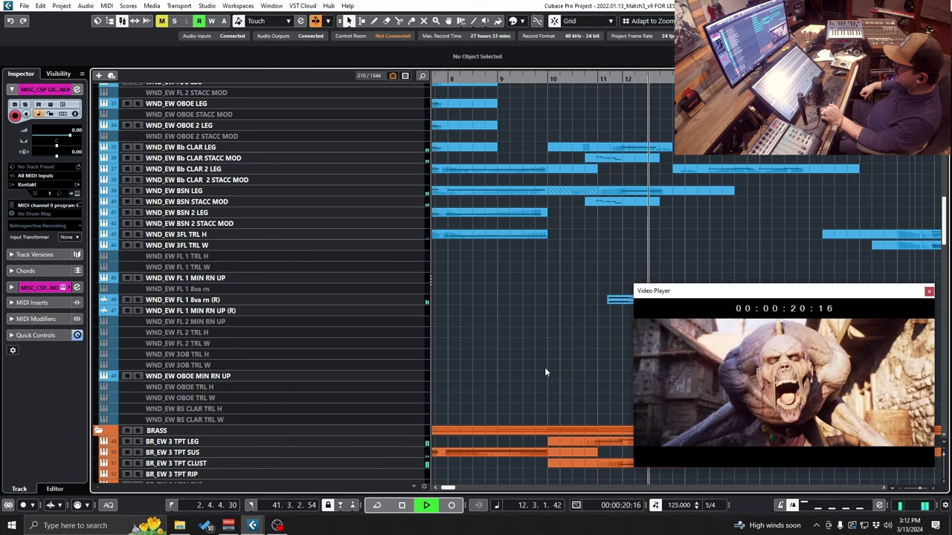
key("space")
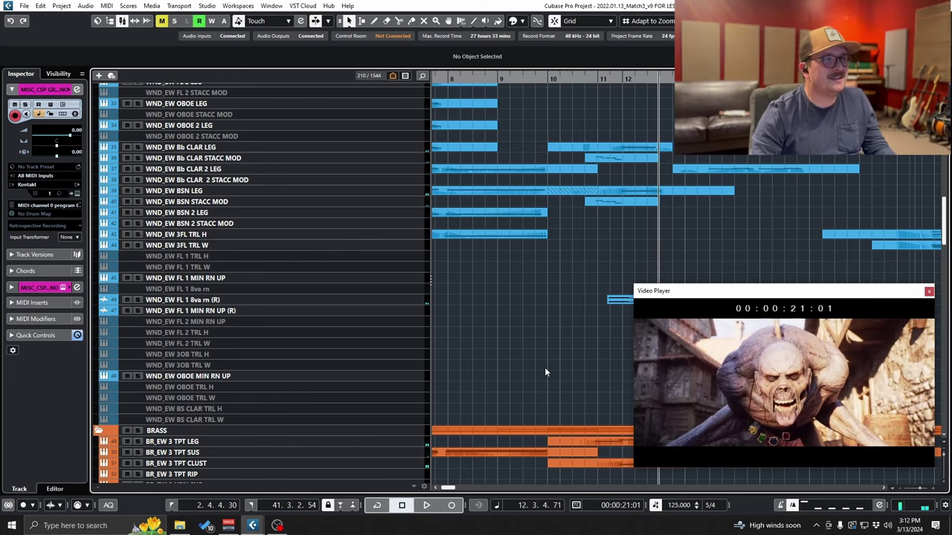
Replay the full arrangement from the start of bar 8 into bar 12.
scroll(543, 361, "up", 6)
scroll(543, 362, "down", 4)
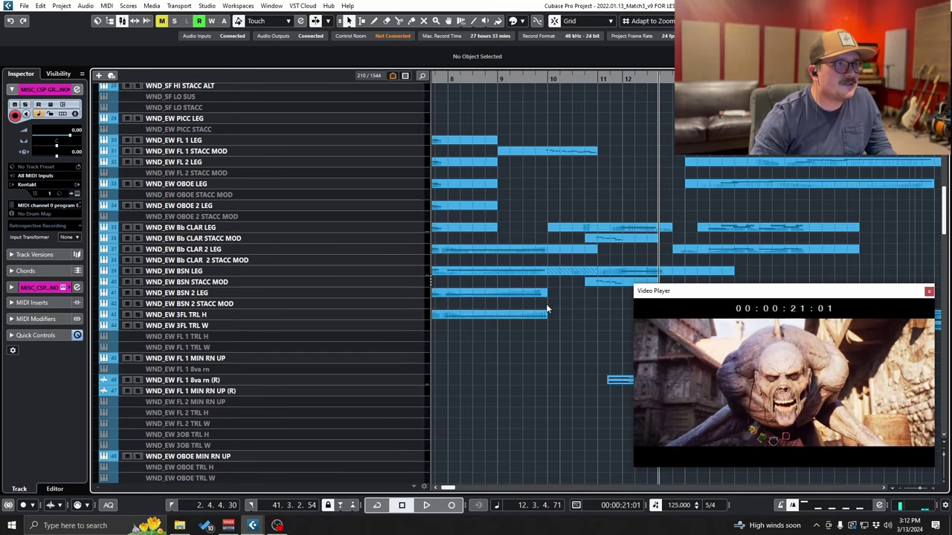
left_click(449, 80)
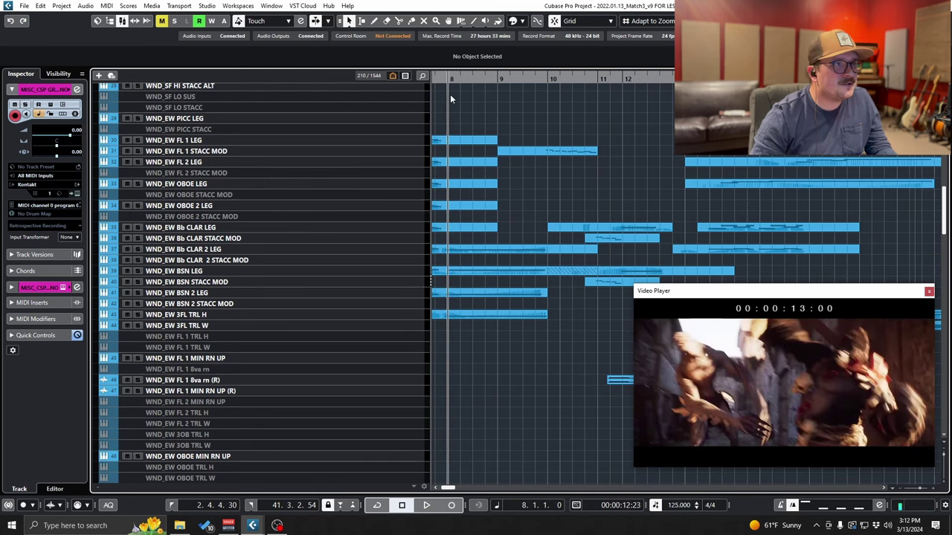
key("space")
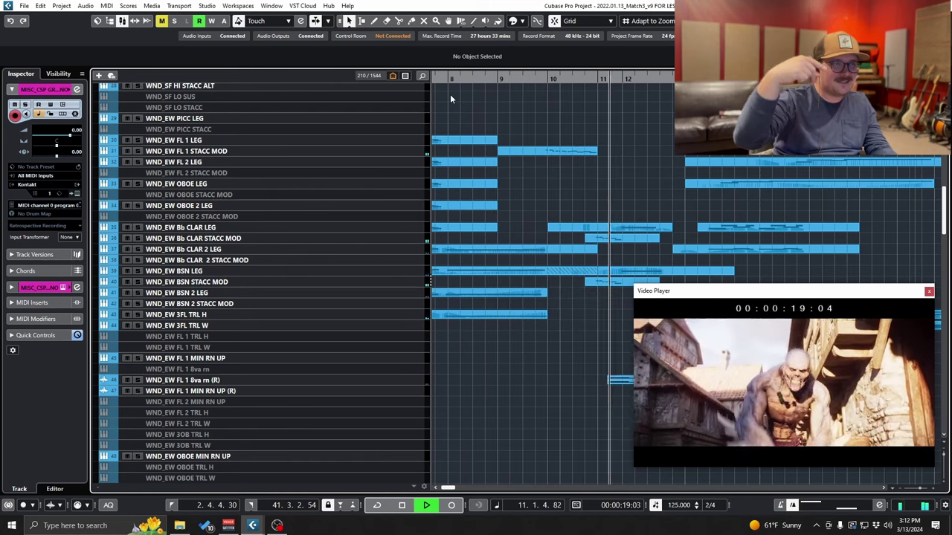
key("space")
Solo the BRASS folder and play it from the start of bar 10 into bar 12.
scroll(606, 194, "down", 10)
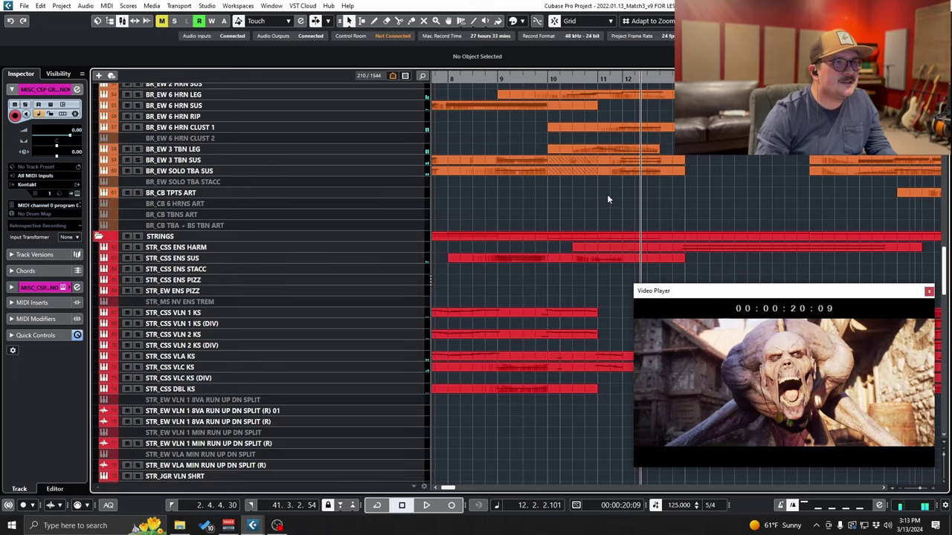
left_click(551, 78)
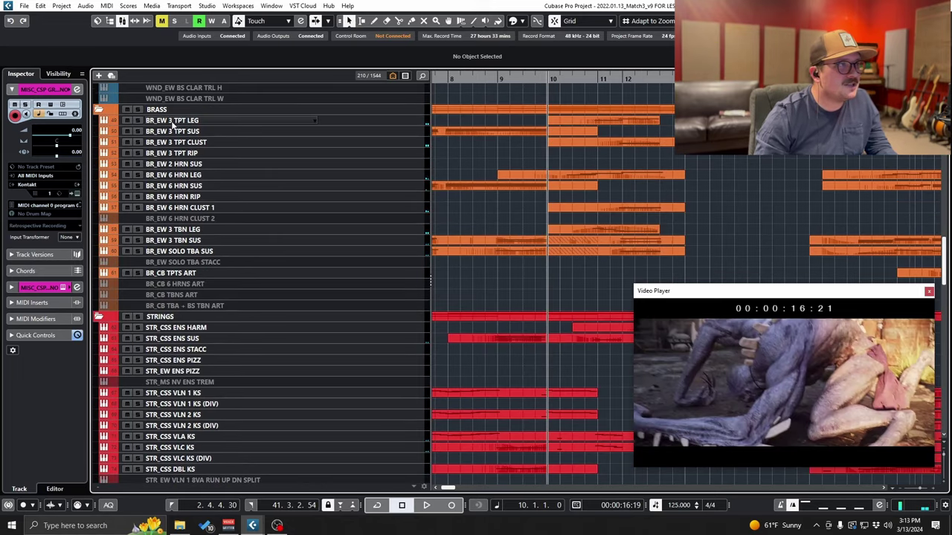
left_click(140, 109)
key("space")
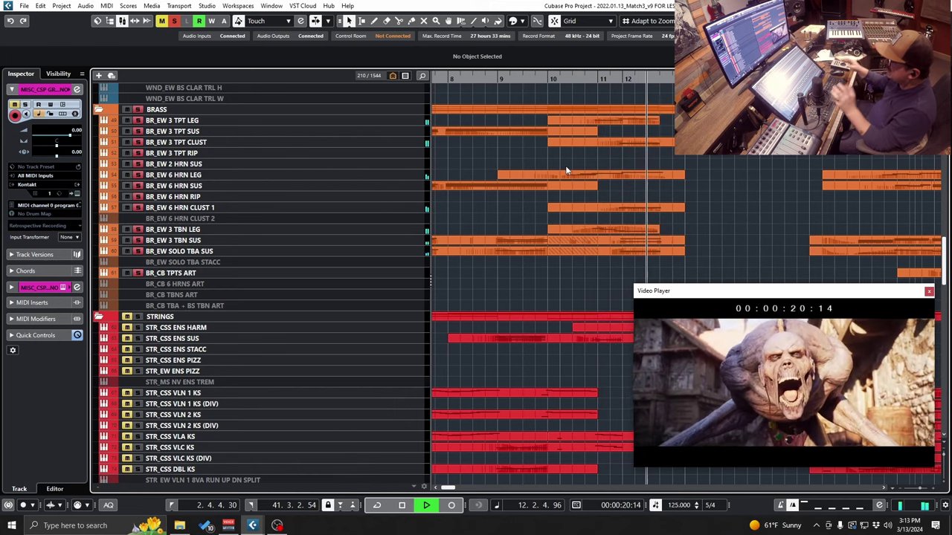
key("space")
Replace the brass folder solo with solos on BR_EW 3 TPT CLUST and BR_EW 6 HRN CLUST 1.
left_click(137, 110)
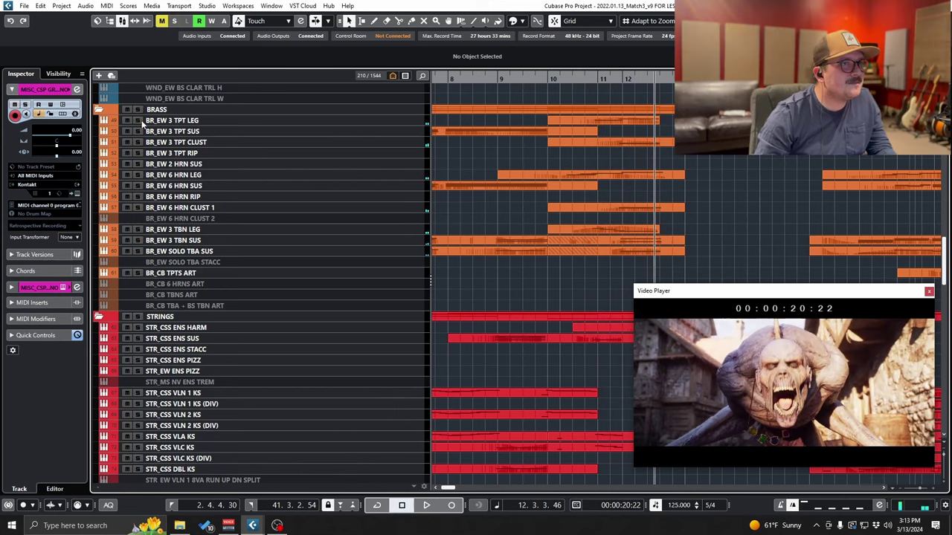
left_click(137, 142)
left_click(137, 207)
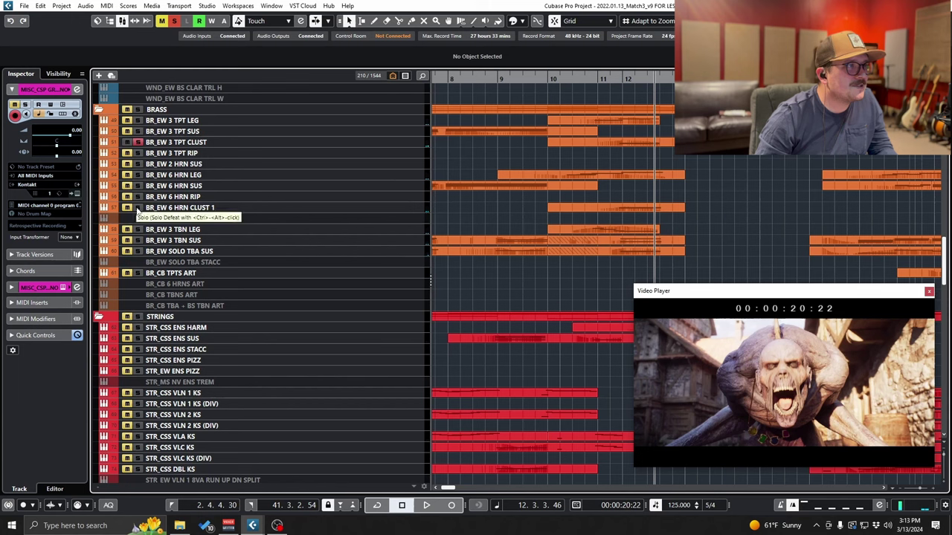
Play the soloed trumpet and horn cluster parts from bar 11 into bar 12, and clear both solos.
left_click(617, 79)
key("space")
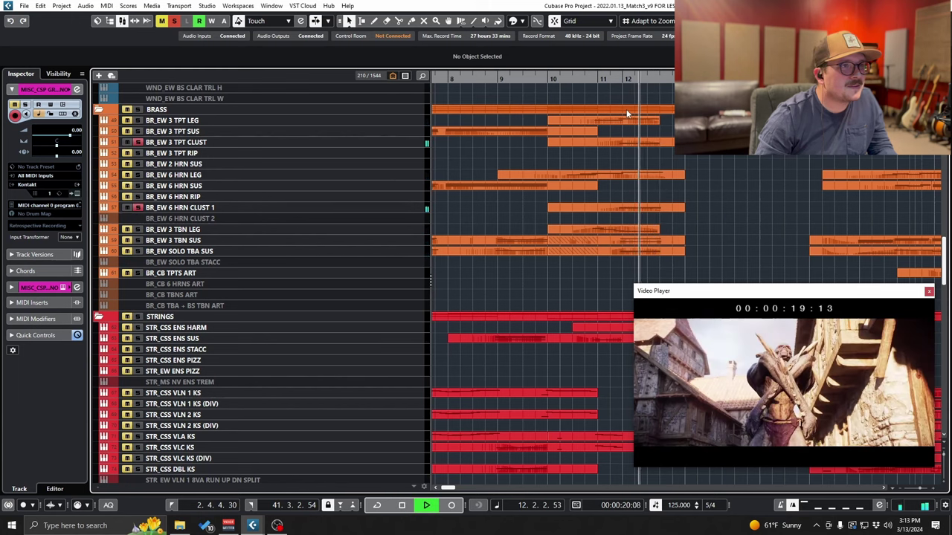
key("space")
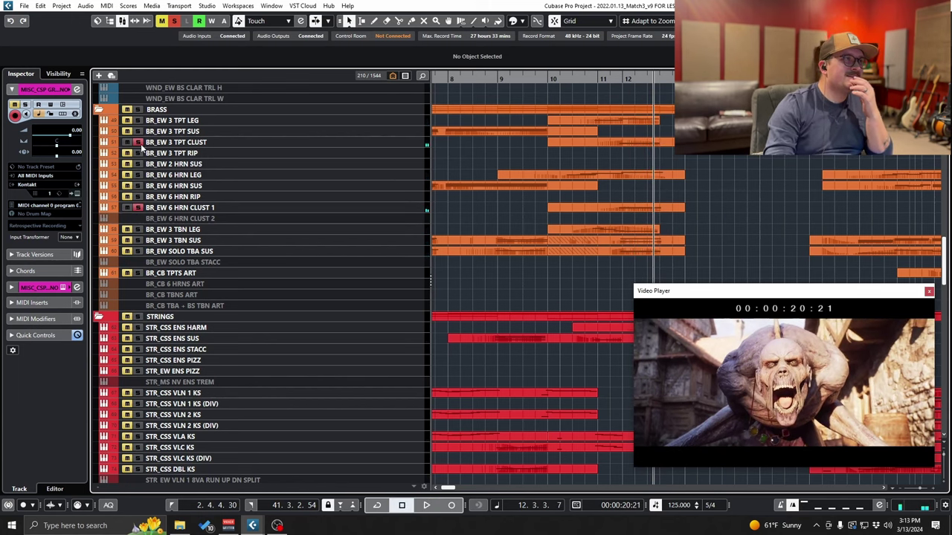
left_click(138, 208)
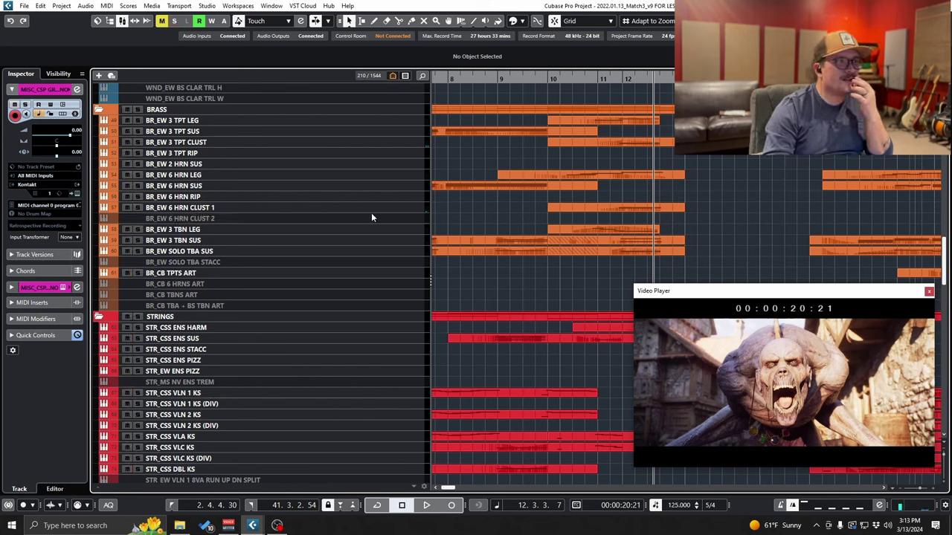
Set the playhead to bar 11, beat 2 and look over the brass, string and choir parts around it.
left_click(622, 79)
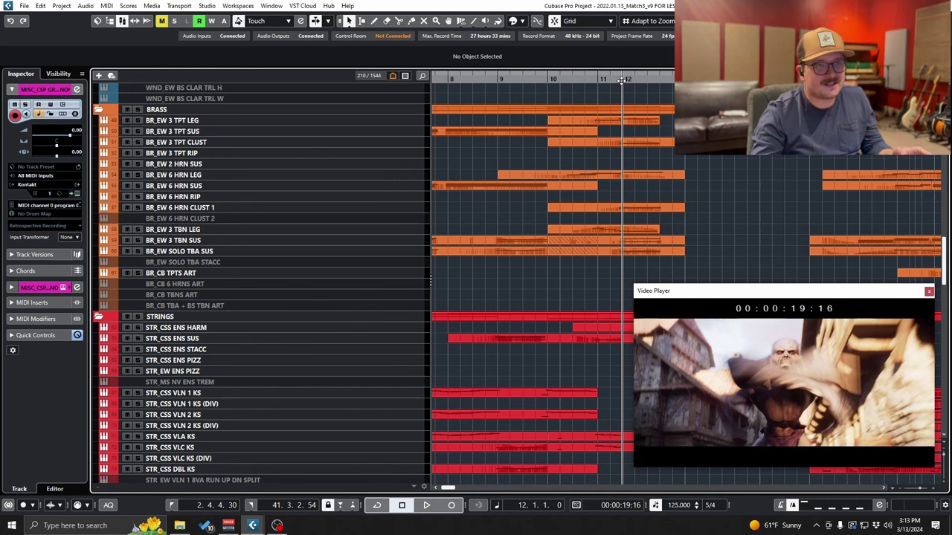
left_click(608, 80)
scroll(606, 148, "down", 6)
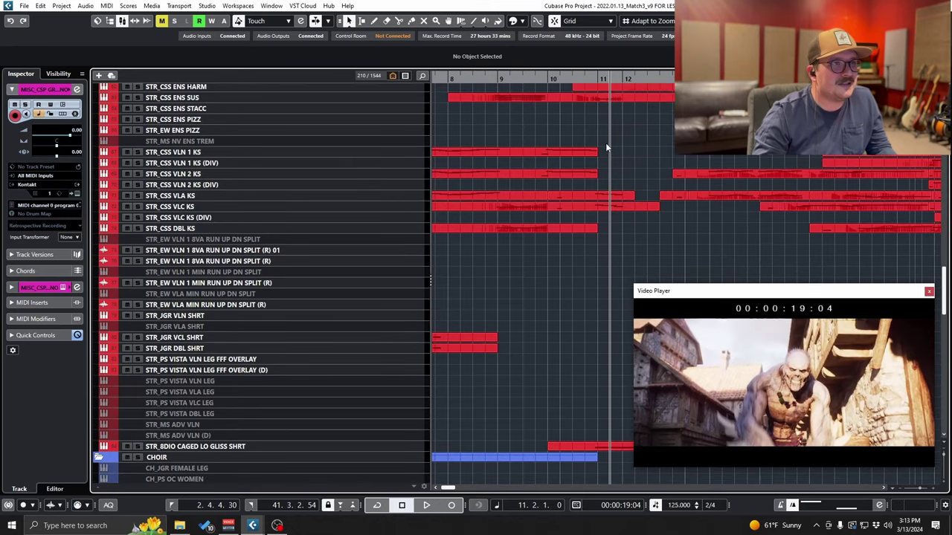
scroll(606, 146, "down", 5)
scroll(611, 147, "up", 10)
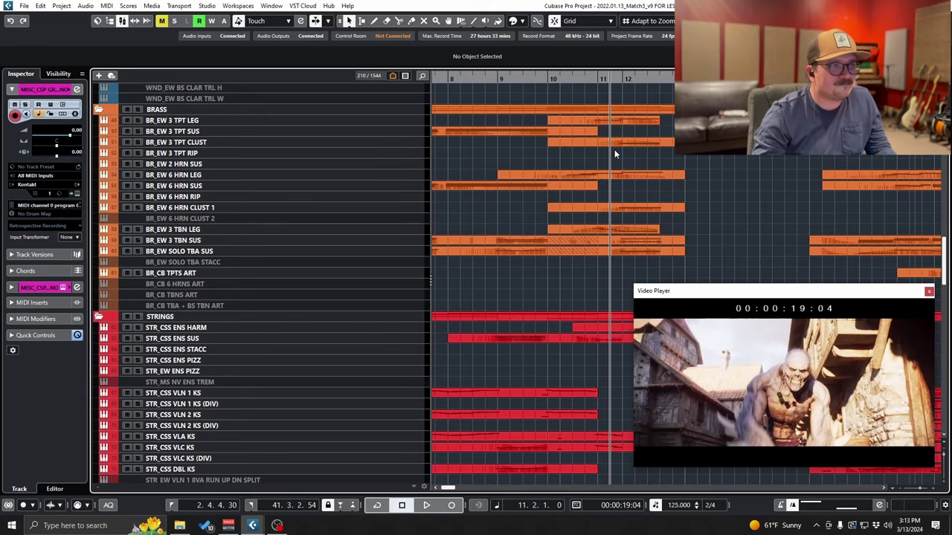
scroll(614, 152, "down", 5)
key("g")
key("g")
scroll(632, 154, "up", 5)
Play the full arrangement against the video from bar 11, beat 2 to the end of bar 12.
key("space")
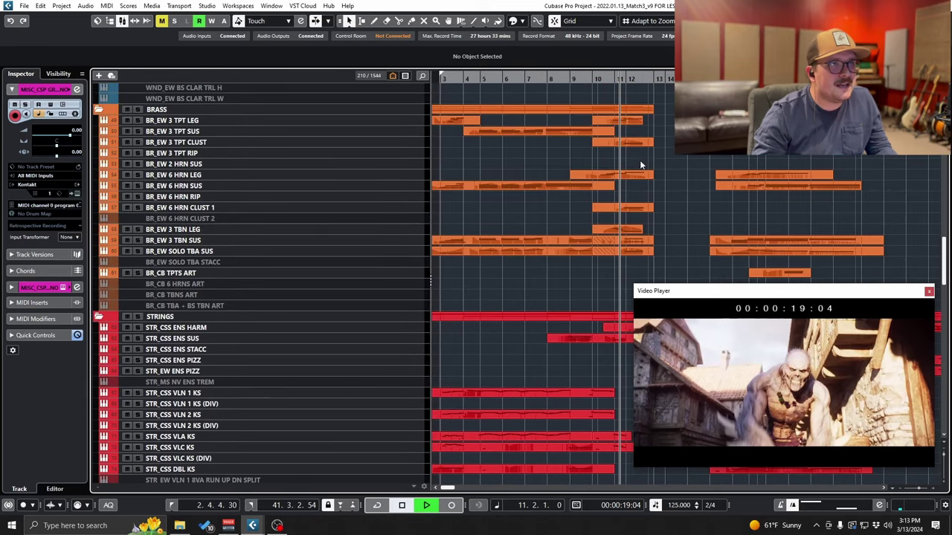
key("h")
key("h")
scroll(539, 186, "up", 3)
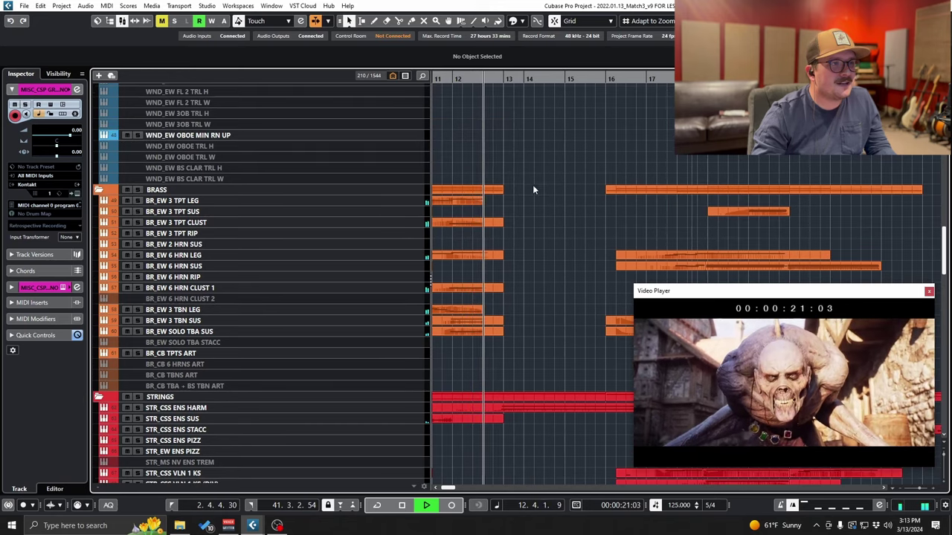
key("space")
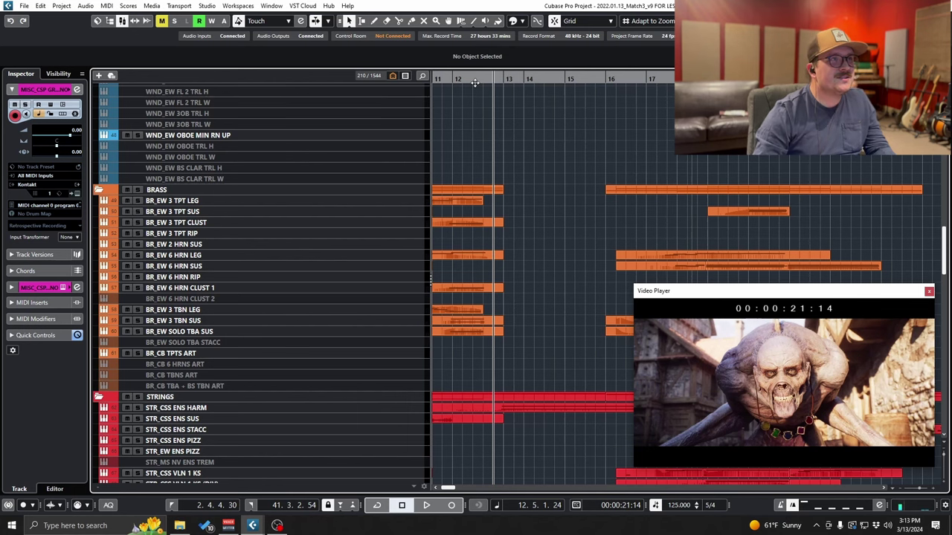
Continue playback from the end of bar 12 into bar 18, following the string parts.
key("space")
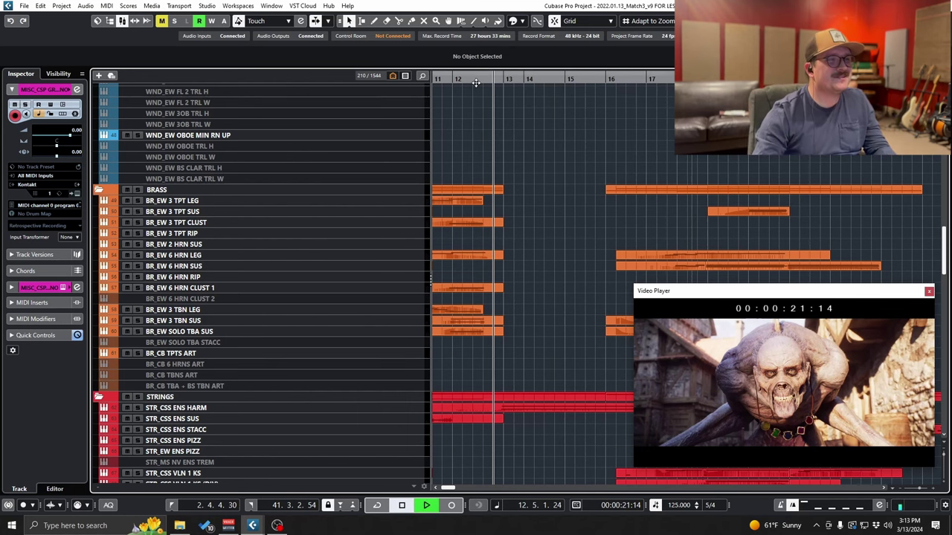
scroll(540, 280, "down", 5)
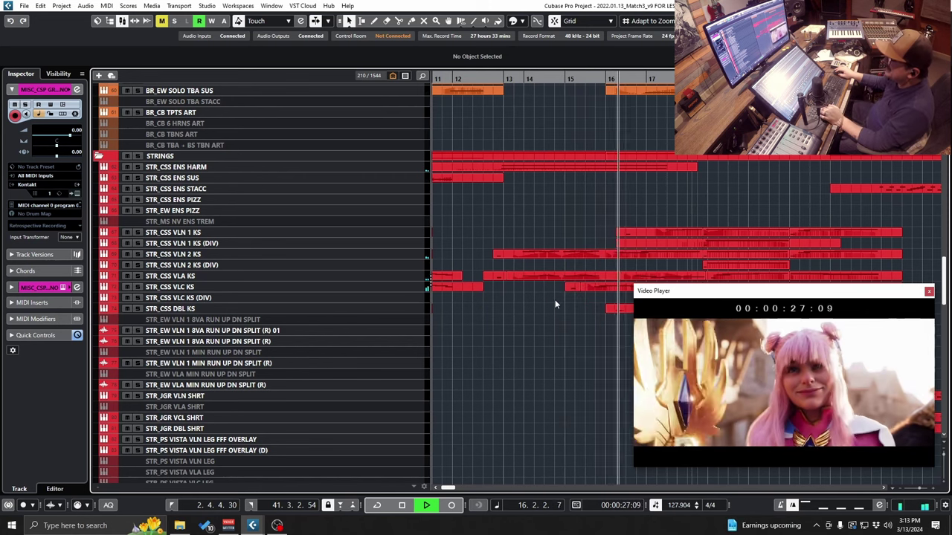
scroll(565, 299, "down", 2, "ctrl")
scroll(570, 304, "down", 3)
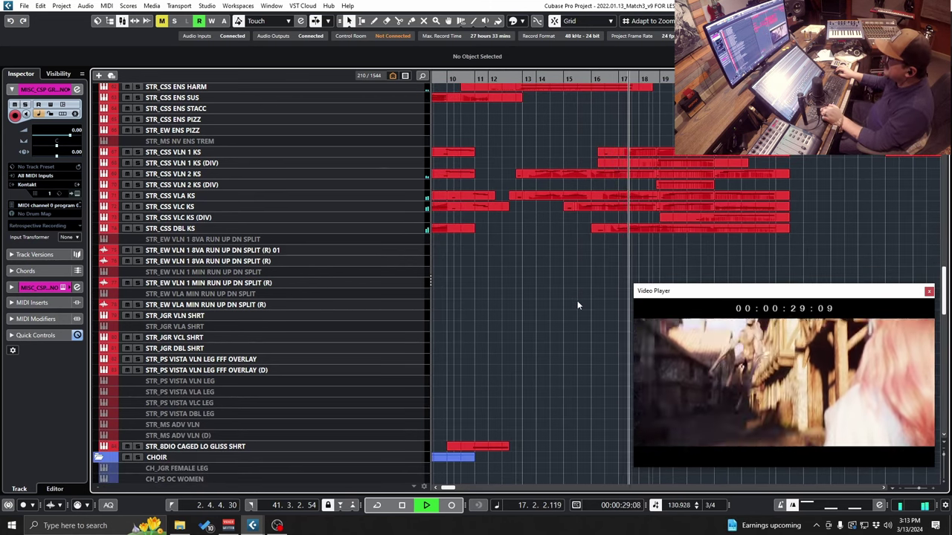
key("space")
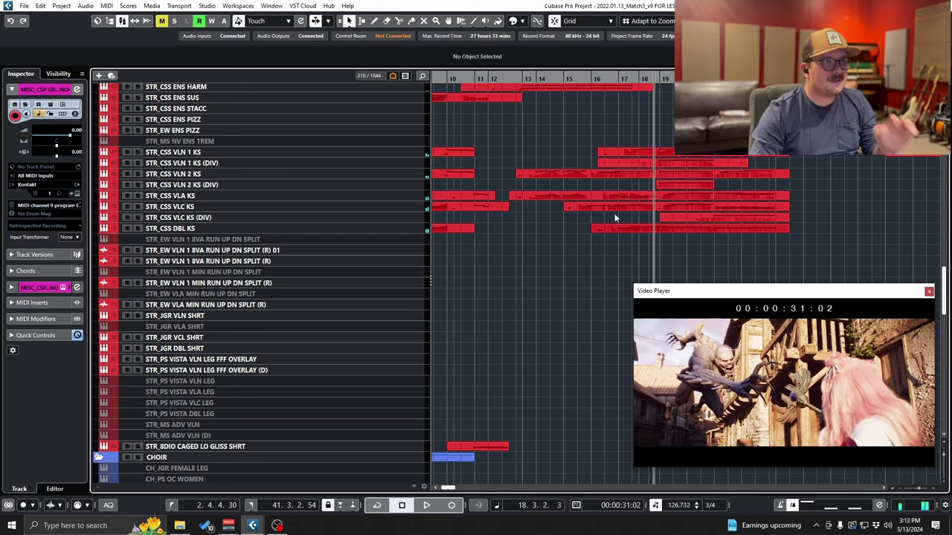
Solo WND_EW OBOE LEG, play it from bar 13 into bar 15, and clear the solo.
left_click(530, 78)
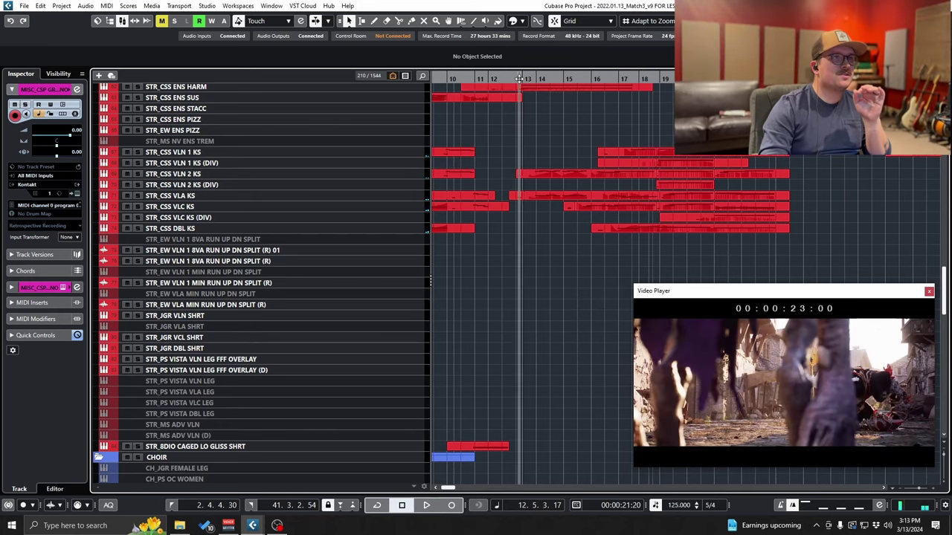
scroll(559, 223, "up", 10)
scroll(544, 225, "up", 6)
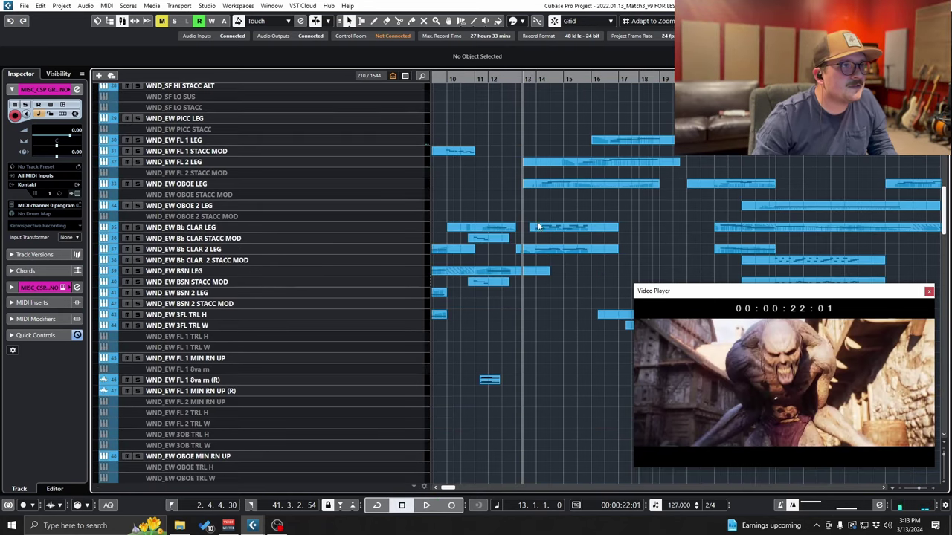
scroll(409, 277, "up", 2)
scroll(408, 278, "down", 2)
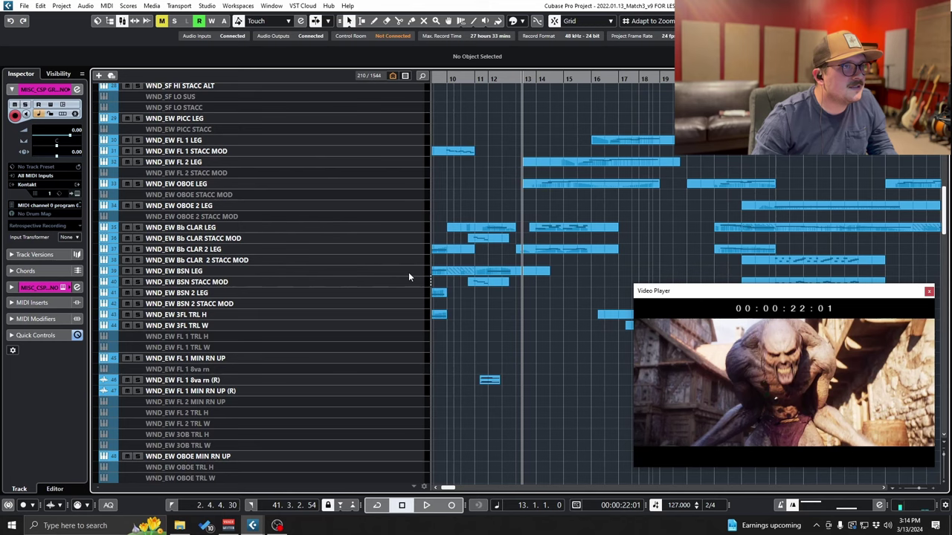
scroll(409, 277, "up", 2)
left_click(138, 264)
key("space")
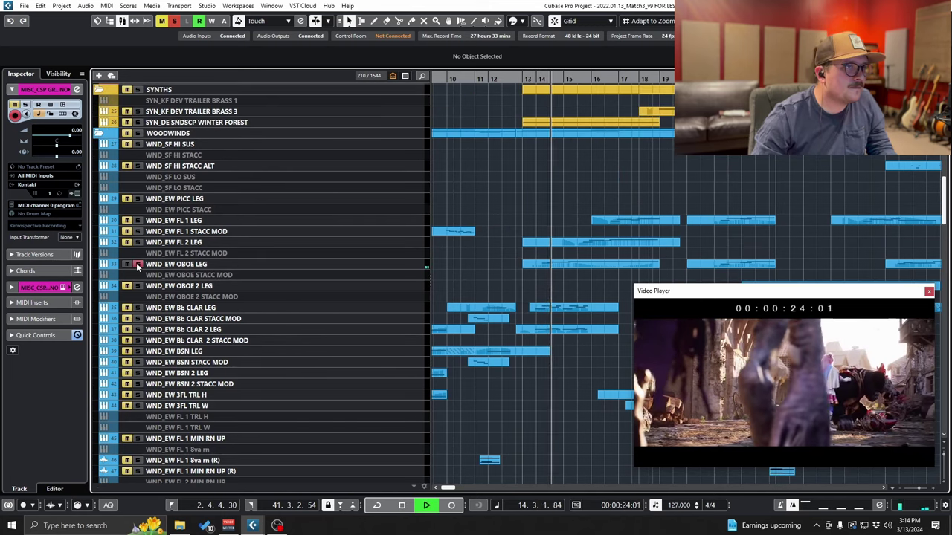
key("space")
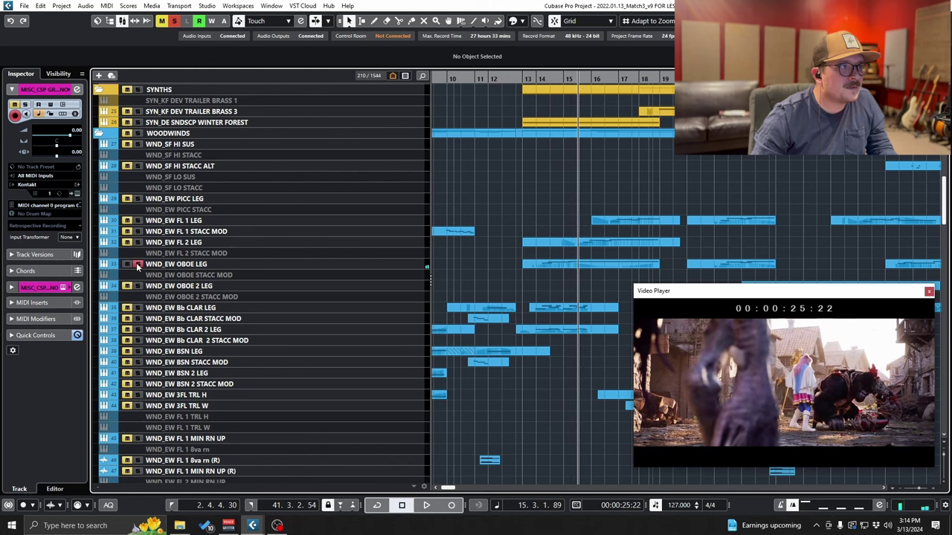
left_click(137, 263)
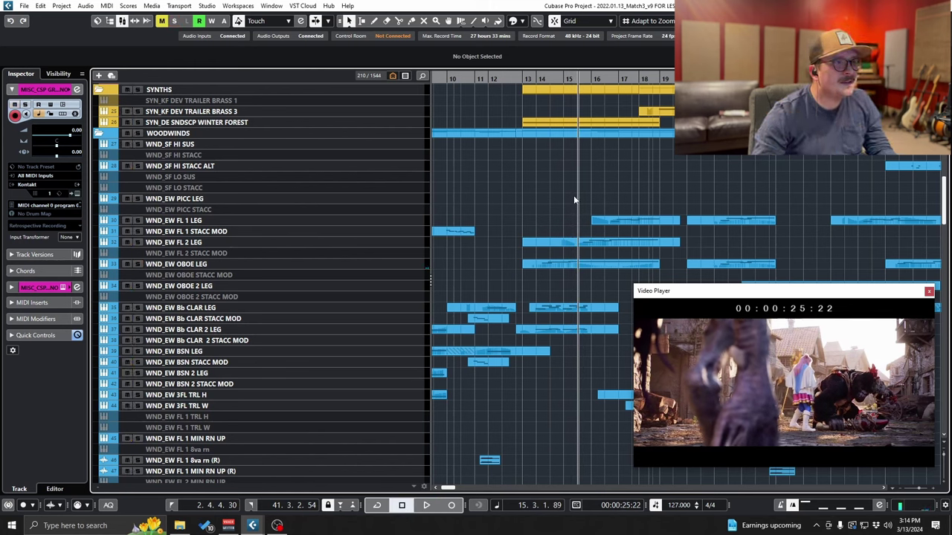
Solo WND_EW OBOE LEG, WND_EW FL 2 LEG and WND_EW FL 1 LEG at bar 14, with Enlarge Selected Track turned off.
left_click(535, 78)
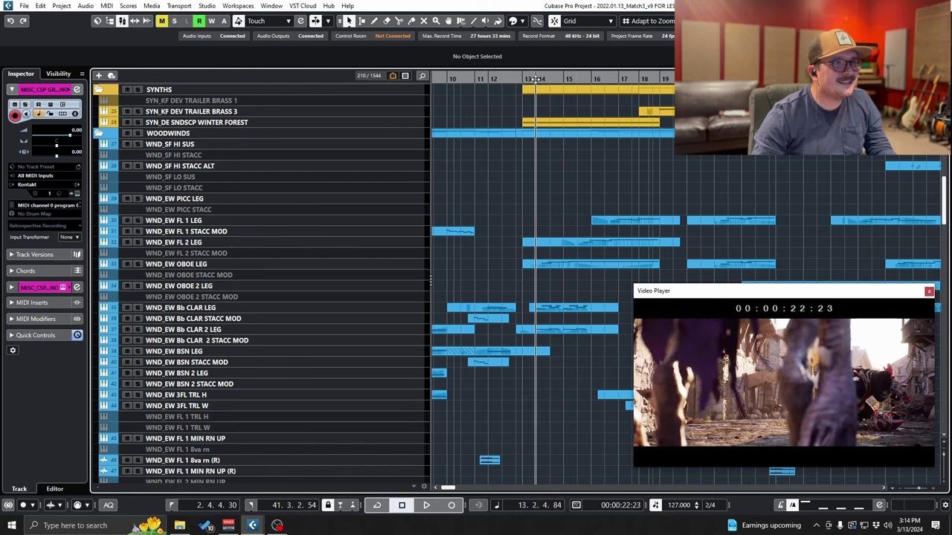
left_click(137, 264)
left_click(136, 245)
key("alt+e")
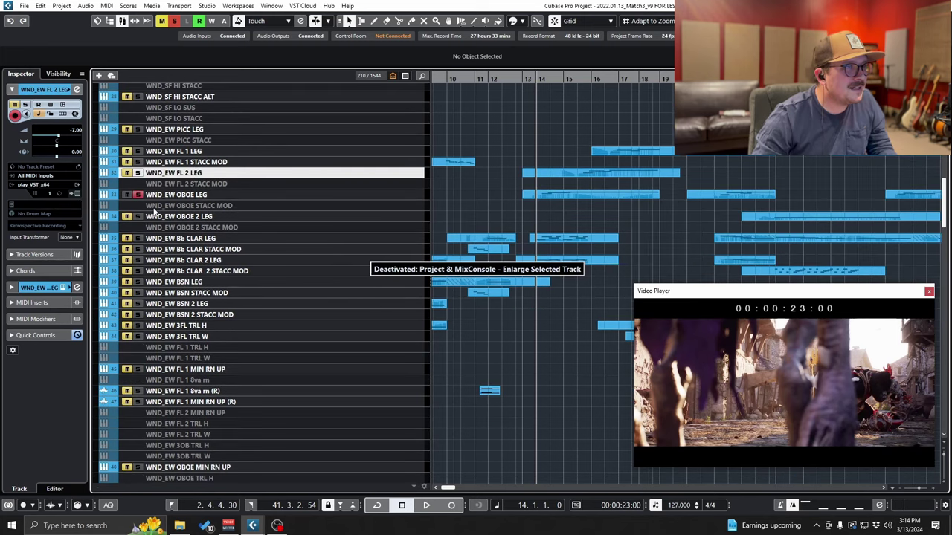
left_click(137, 173)
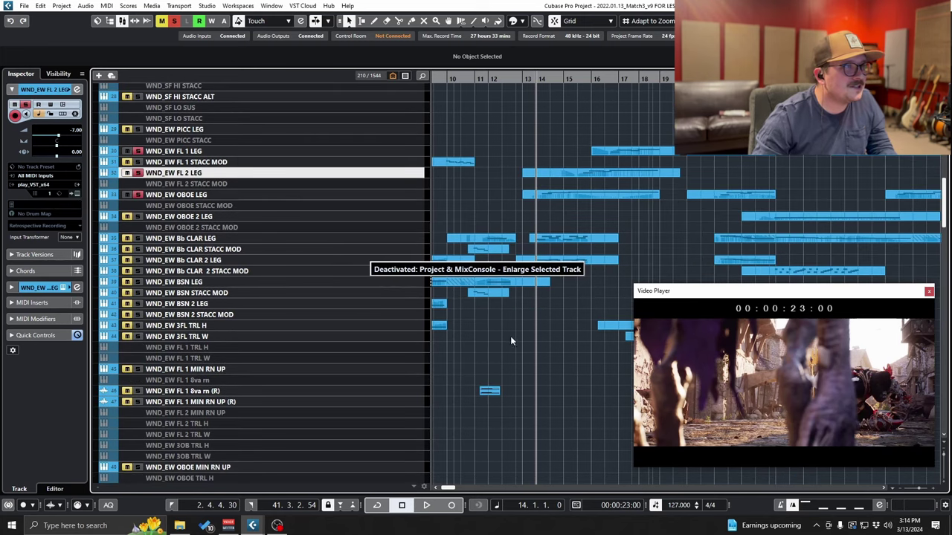
Add STR_CSS VLN 1 KS and STR_CSS VLC KS to the soloed flute and oboe tracks.
scroll(510, 336, "up", 3)
scroll(513, 352, "down", 5)
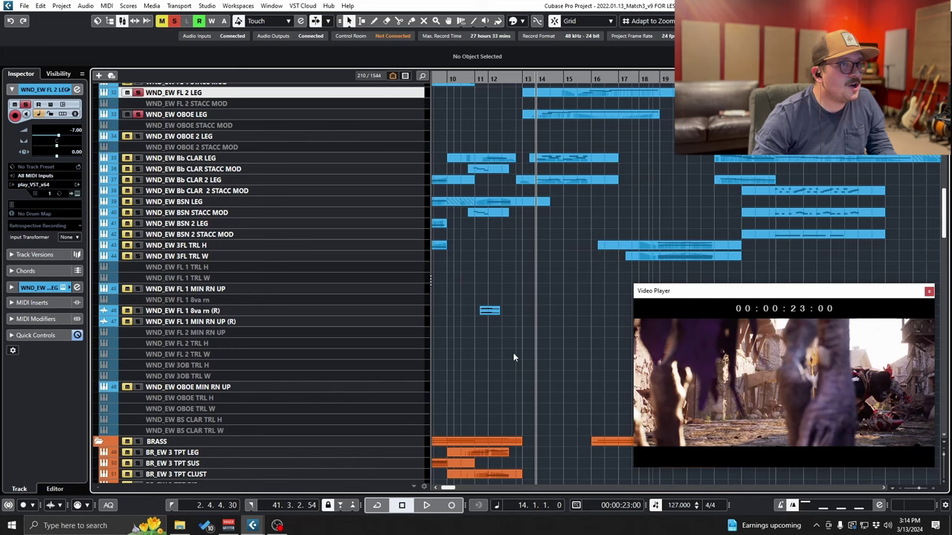
scroll(513, 353, "up", 3)
scroll(512, 353, "up", 4)
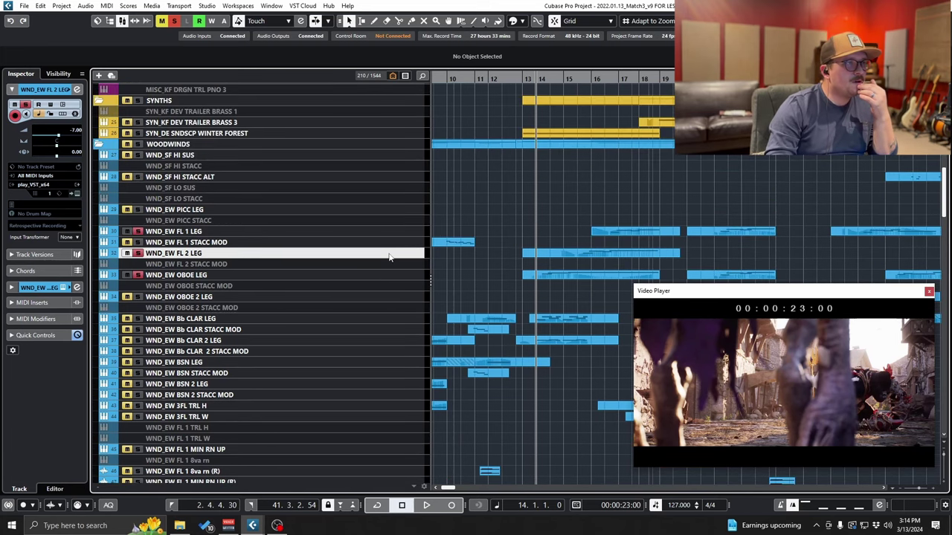
scroll(531, 407, "down", 15)
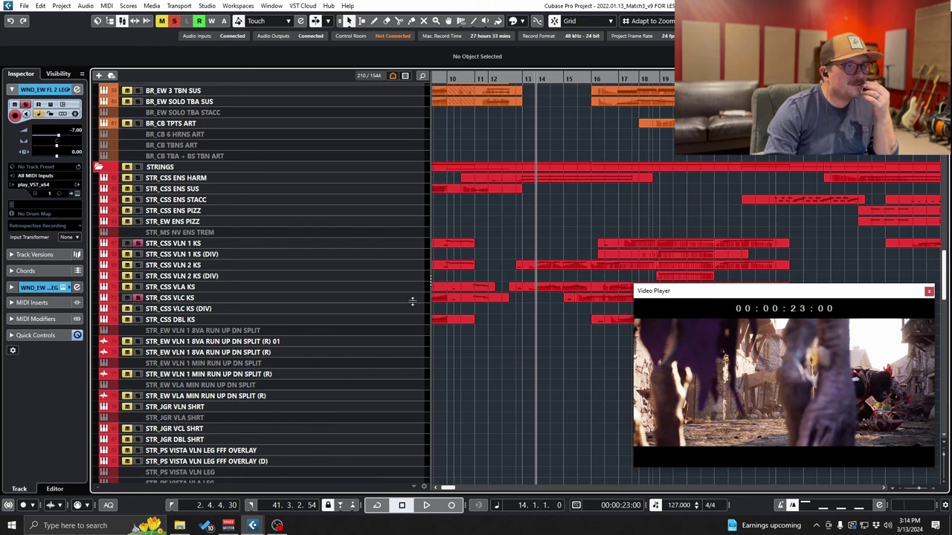
Play the soloed flute, oboe, first violin and cello parts from bar 13 into bar 19, and clear the solos.
left_click(526, 78)
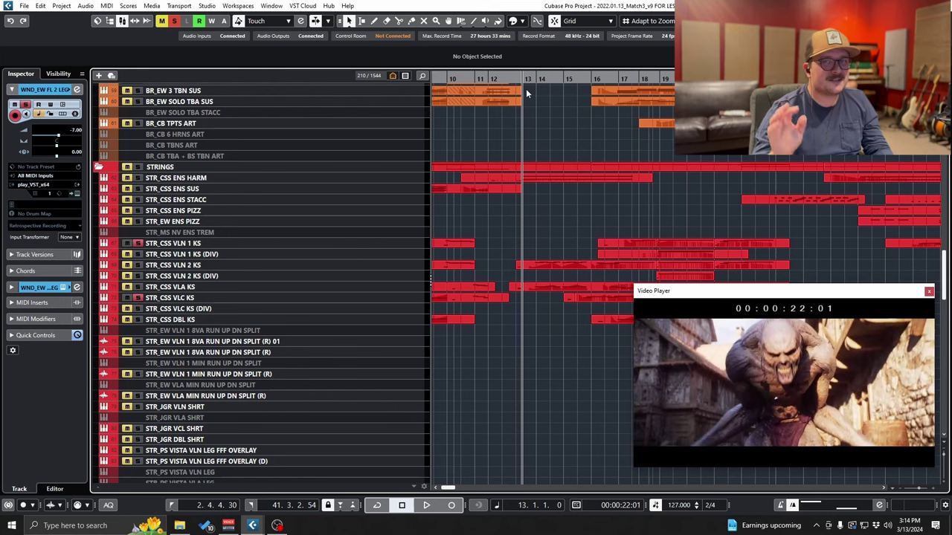
key("space")
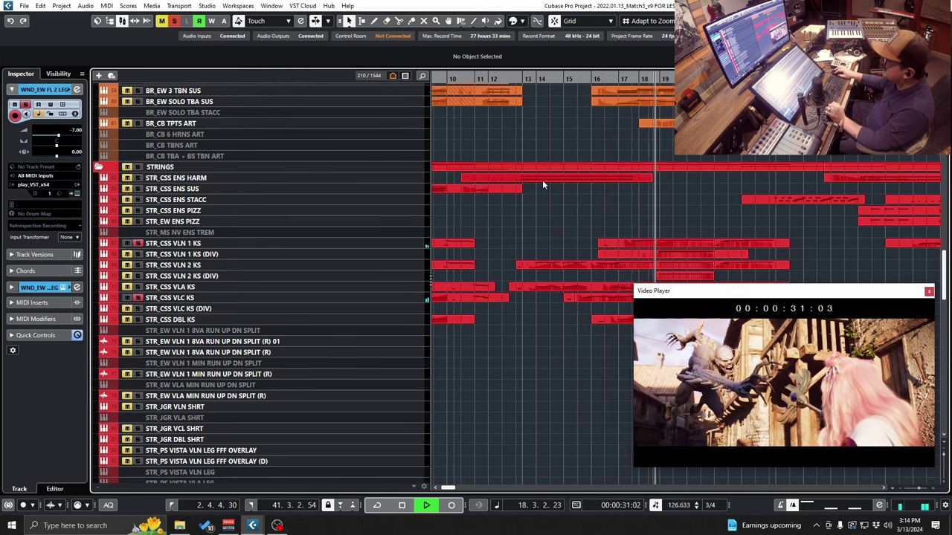
key("space")
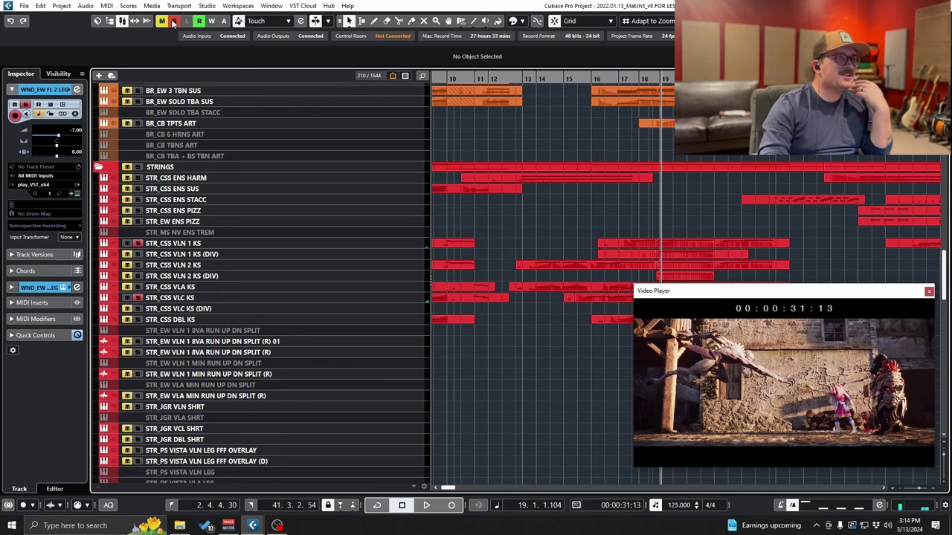
Set the playhead to bar 14 and solo STR_CSS VLN 2 KS, STR_CSS VLA KS, WND_EW Bb CLAR LEG and WND_EW Bb CLAR 2 LEG.
left_click(534, 79)
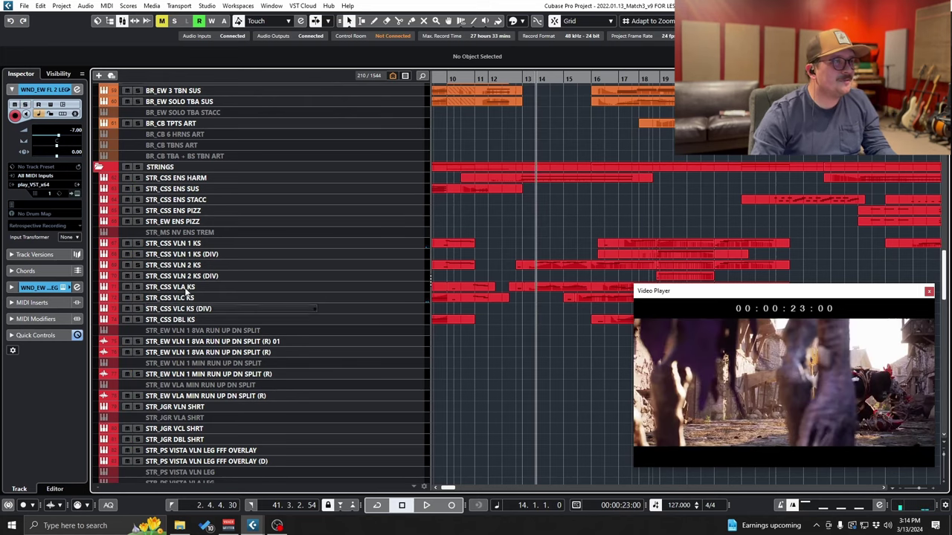
left_click(137, 264)
left_click(137, 286)
scroll(268, 355, "up", 5)
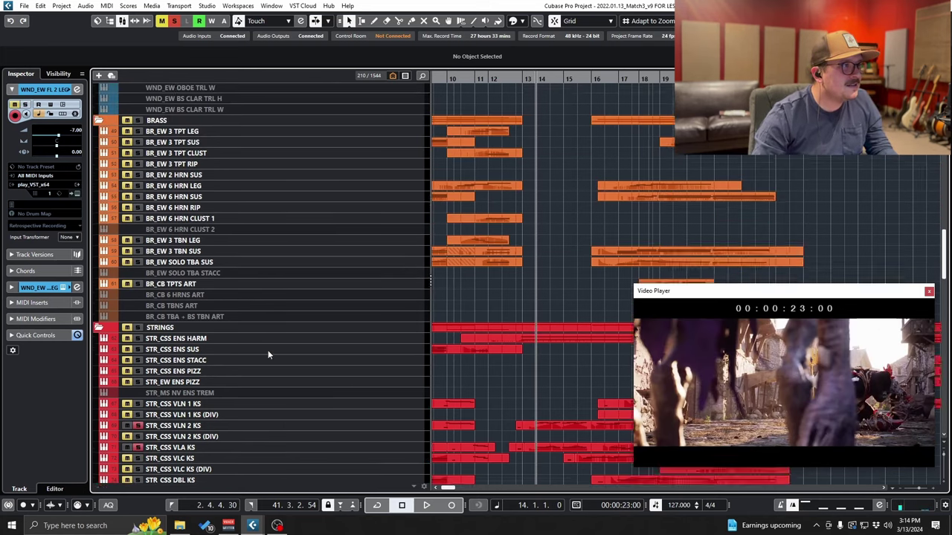
scroll(268, 354, "up", 12)
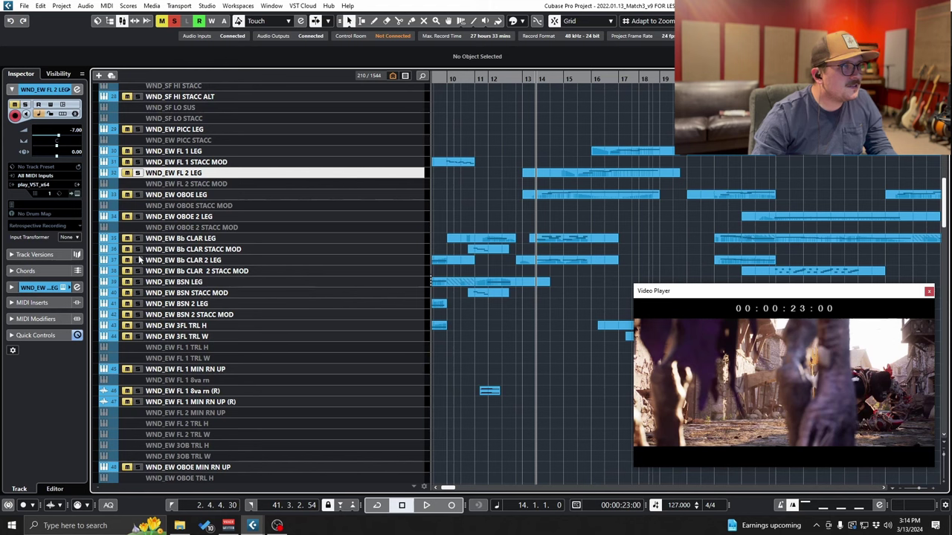
left_click(138, 259)
left_click(137, 238)
Play the soloed clarinet, second violin and viola parts through bar 15, clear the solos and return the playhead to bar 13.
key("space")
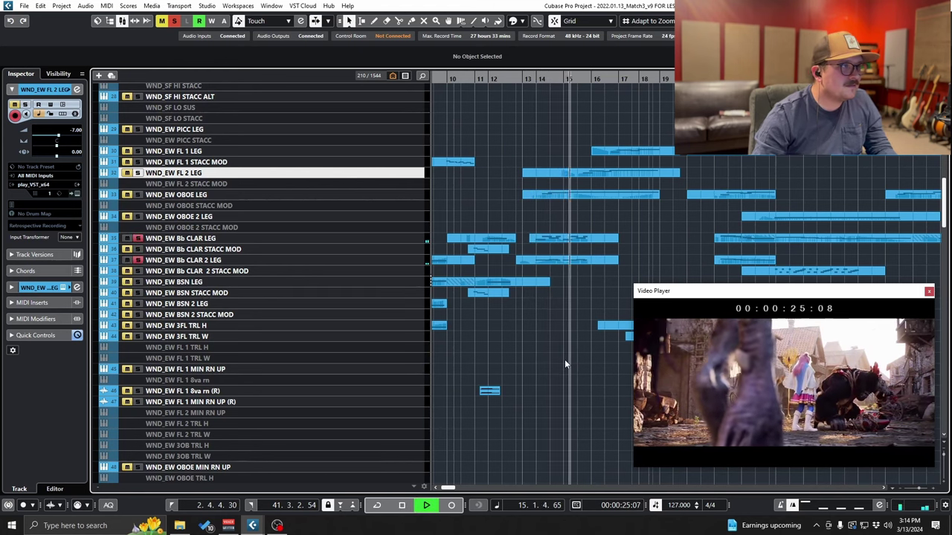
key("space")
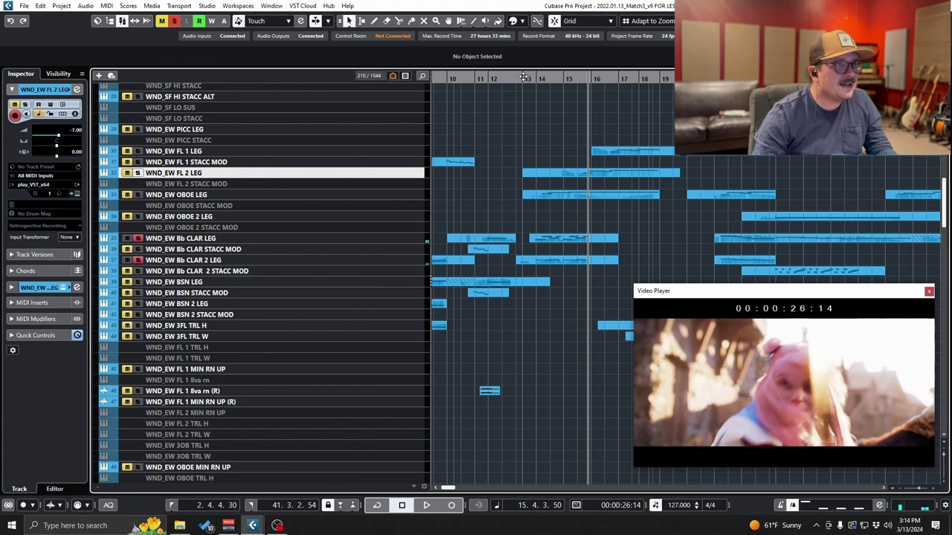
key("KP_0")
left_click(175, 21)
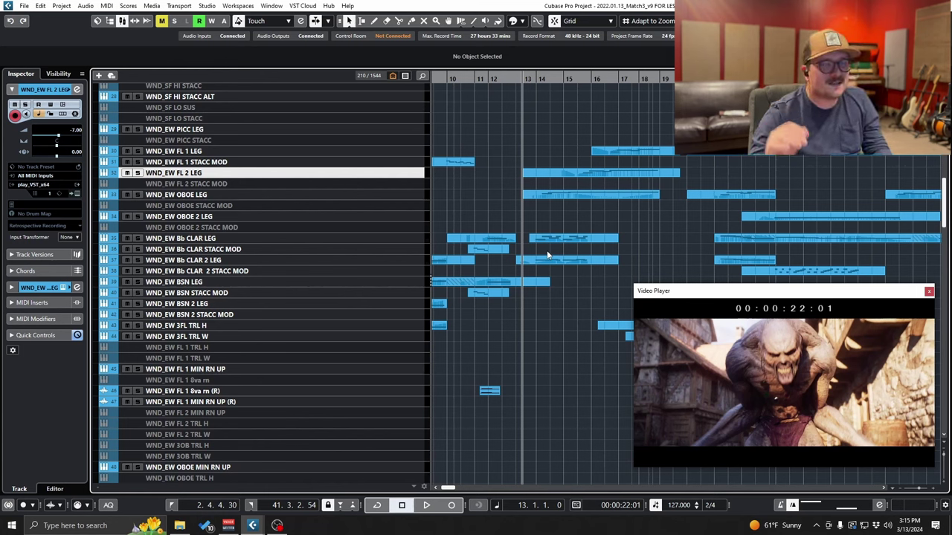
Play the full arrangement from bar 13 into bar 18, following the woodwind, brass and string parts.
key("space")
scroll(563, 321, "down", 3)
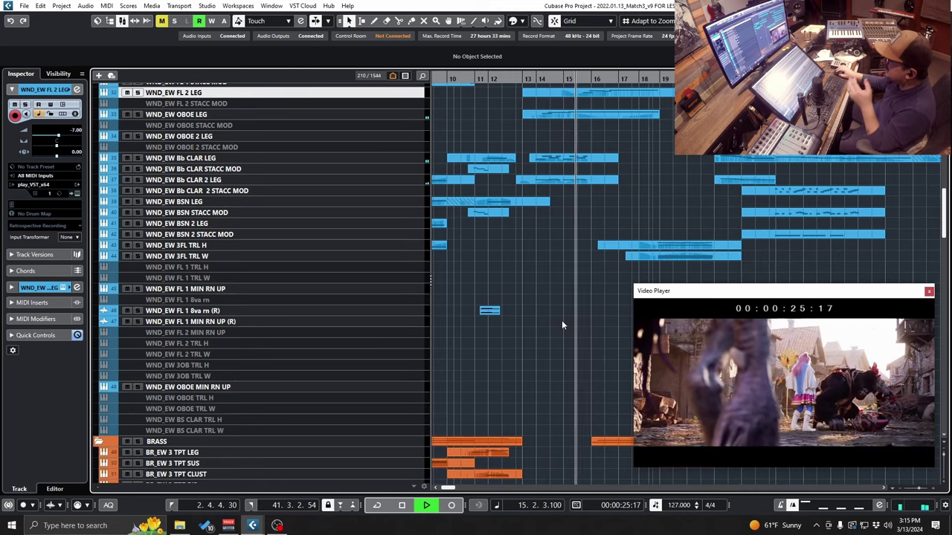
scroll(562, 321, "down", 9)
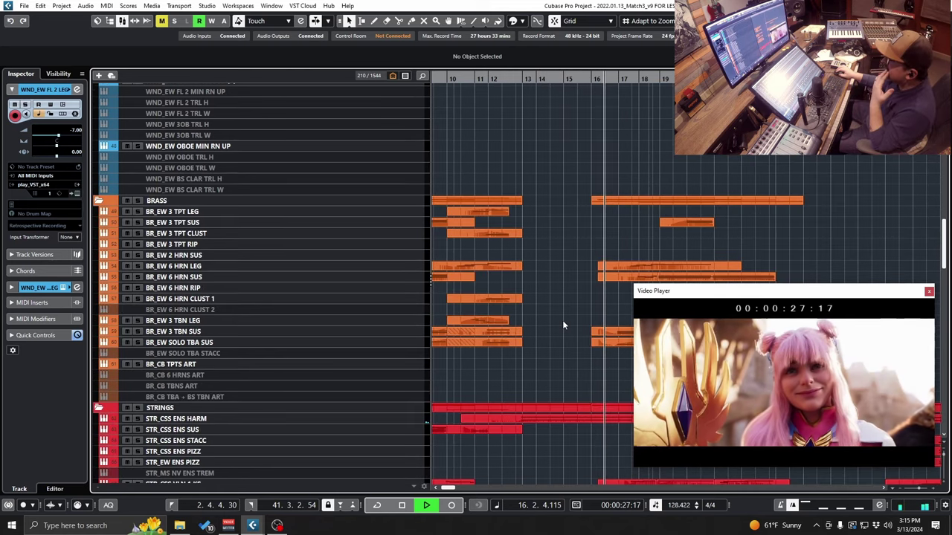
scroll(562, 325, "down", 8)
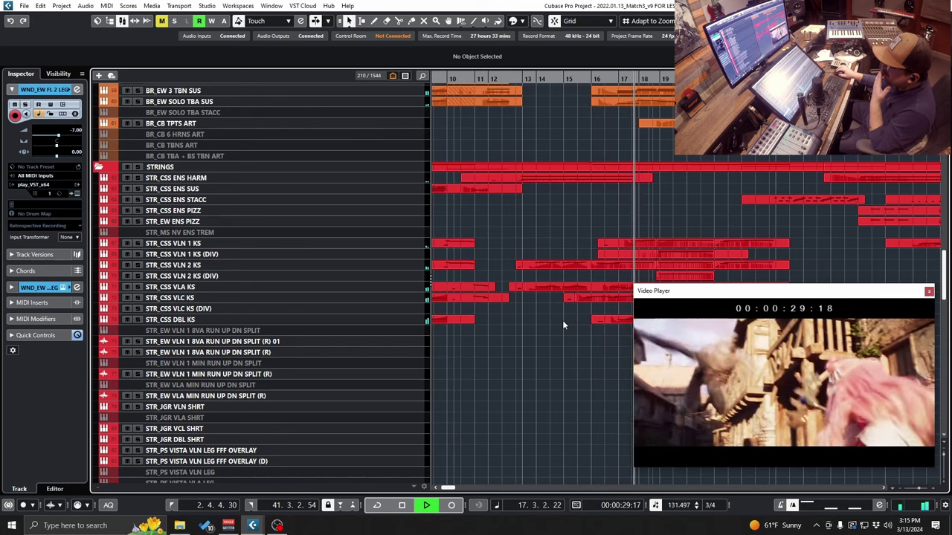
scroll(562, 320, "up", 3)
key("space")
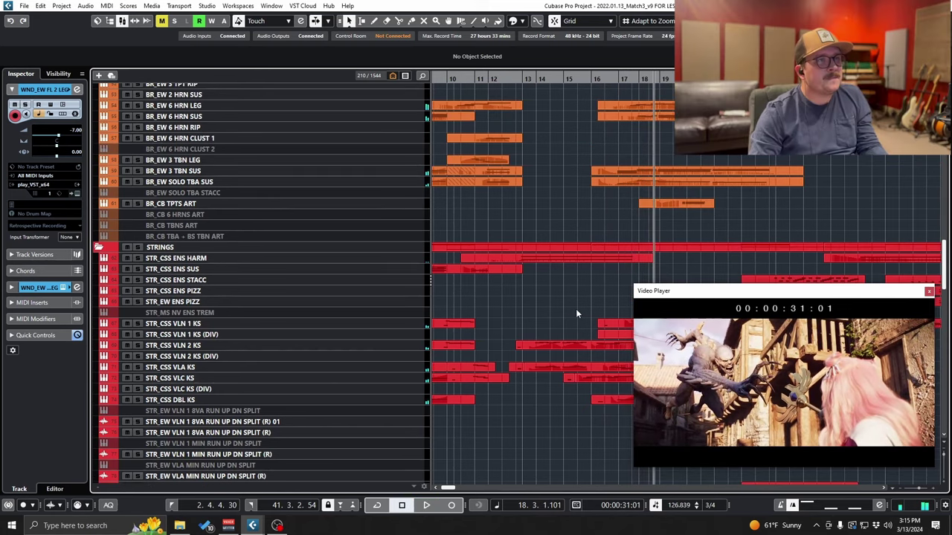
Set the playhead to bar 14 and solo PERC_SF HARP PLUCK in the pitched percussion folder.
scroll(578, 311, "down", 6)
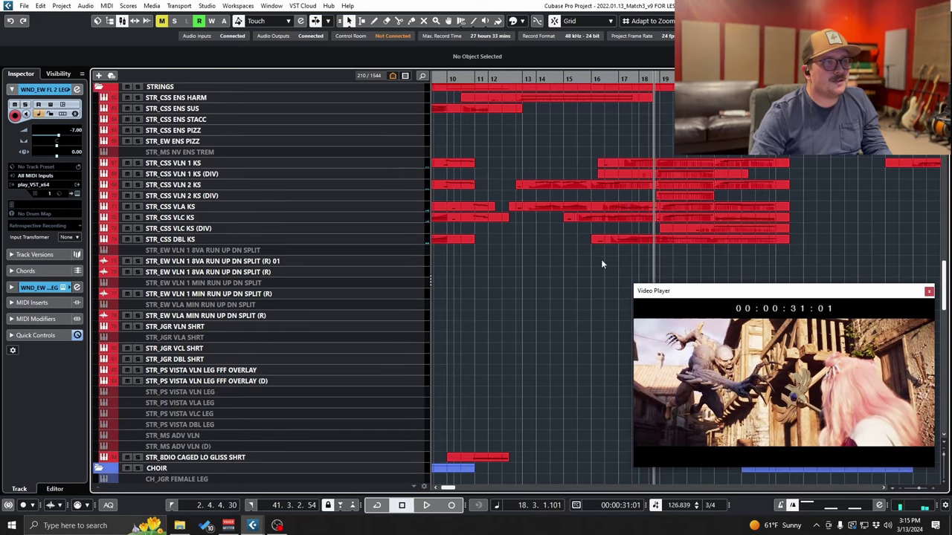
scroll(568, 294, "down", 14)
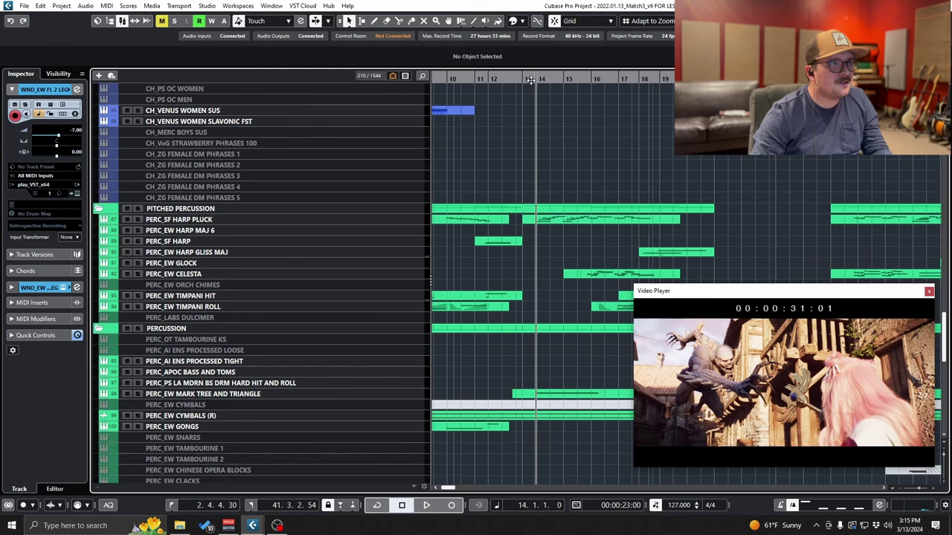
left_click(530, 81)
left_click(518, 219)
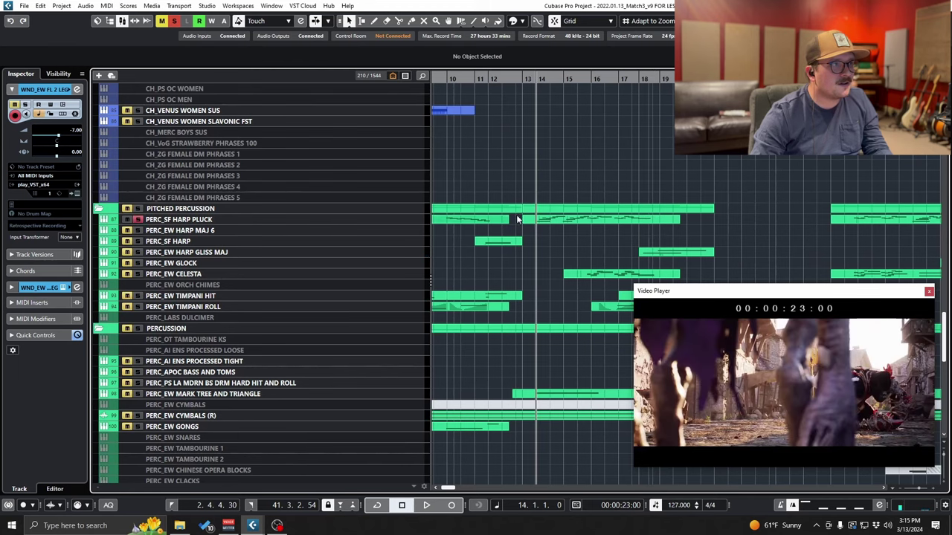
Play the soloed PERC_SF HARP PLUCK part from bar 13, beat 2 into bar 17.
left_click_drag(517, 76, 517, 80)
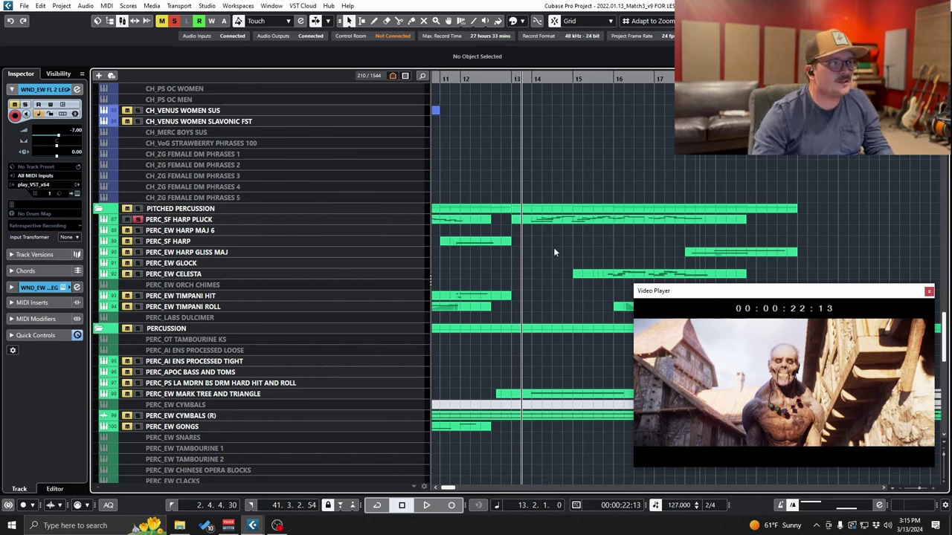
key("space")
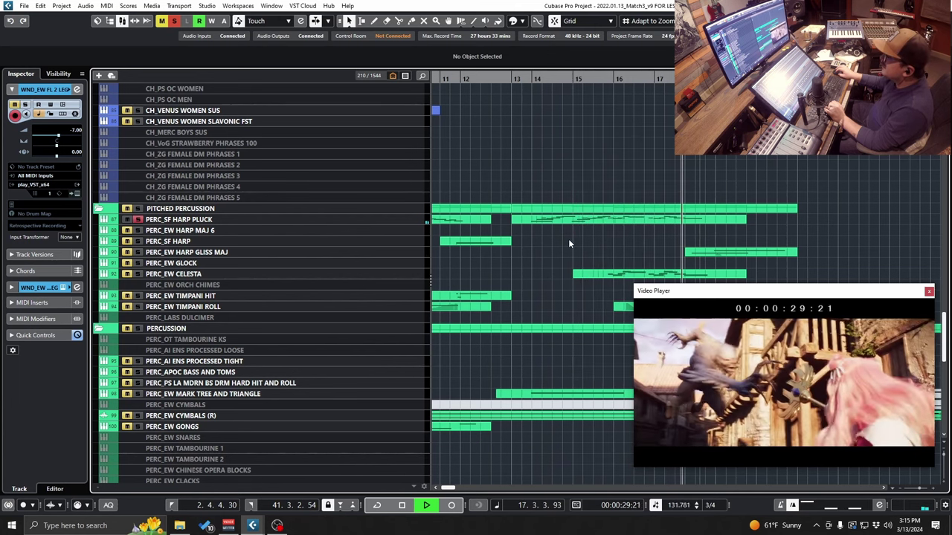
key("space")
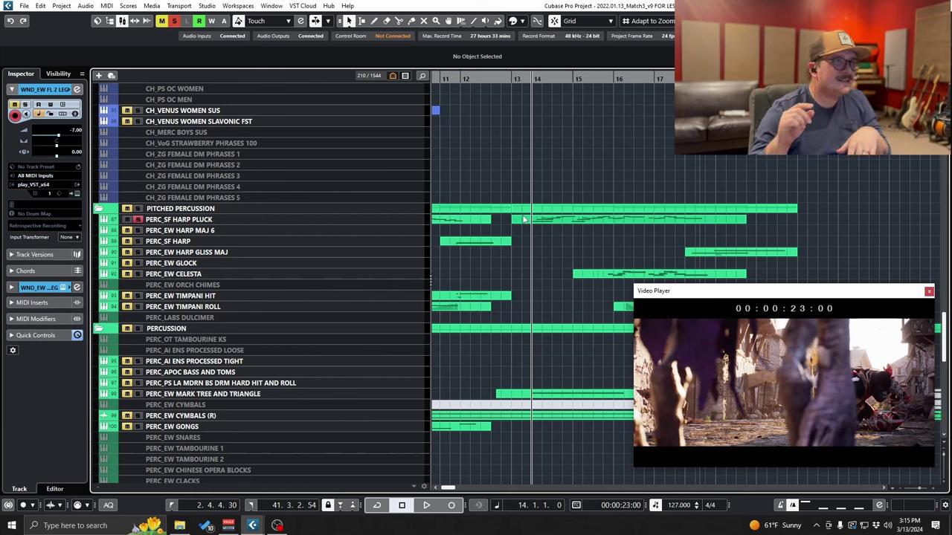
Add PERC_EW CELESTA to the harp solo, play both from bar 15, beat 4 into bar 17, and clear the solos.
left_click(603, 78)
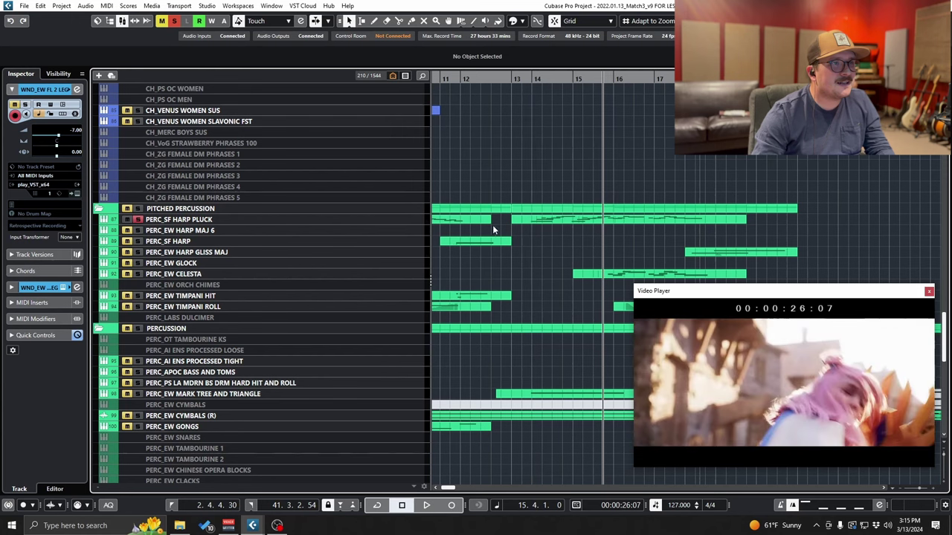
left_click(137, 274)
key("space")
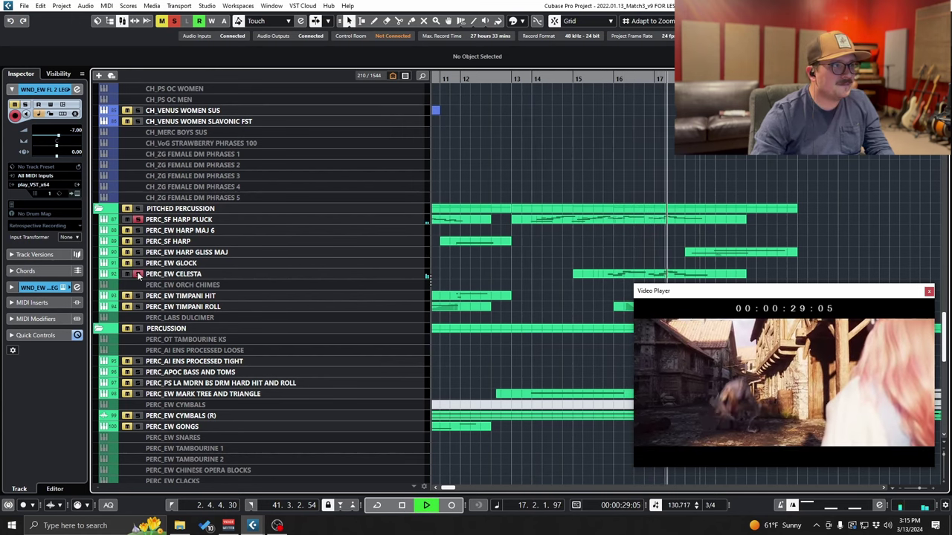
left_click(138, 274)
key("space")
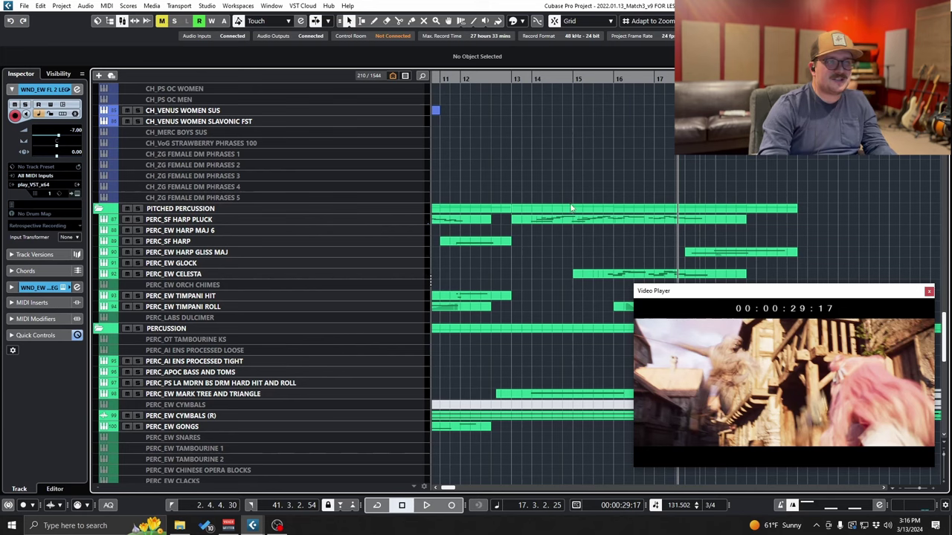
Solo the BRASS folder, play it from bar 17 into bar 22, and clear the solo.
scroll(642, 217, "up", 15)
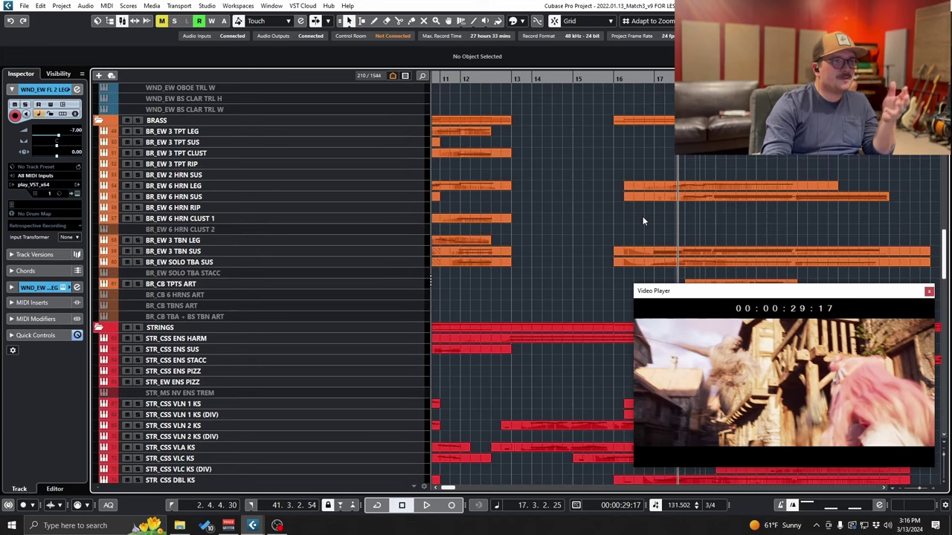
scroll(643, 220, "down", 7)
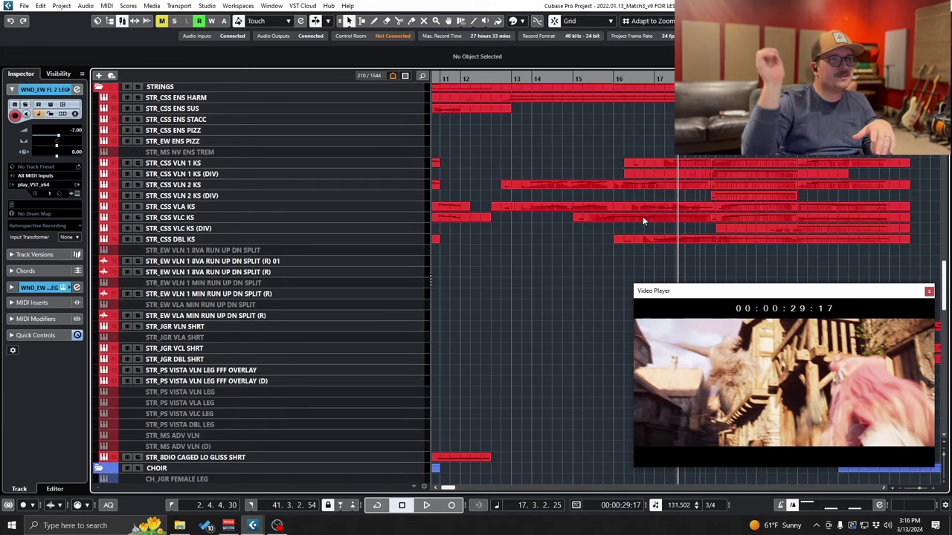
scroll(682, 195, "up", 7)
scroll(685, 196, "up", 3, "ctrl")
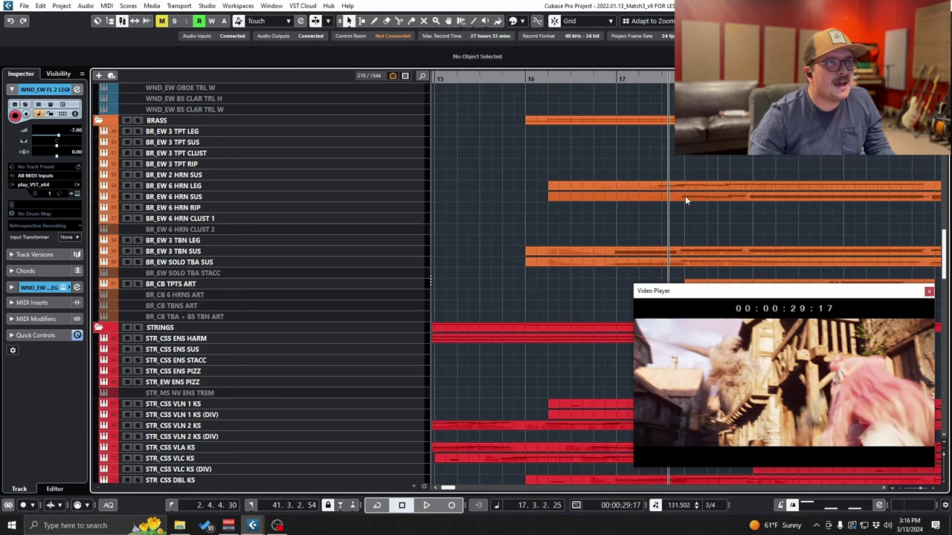
scroll(684, 195, "down", 3, "ctrl")
left_click(654, 79)
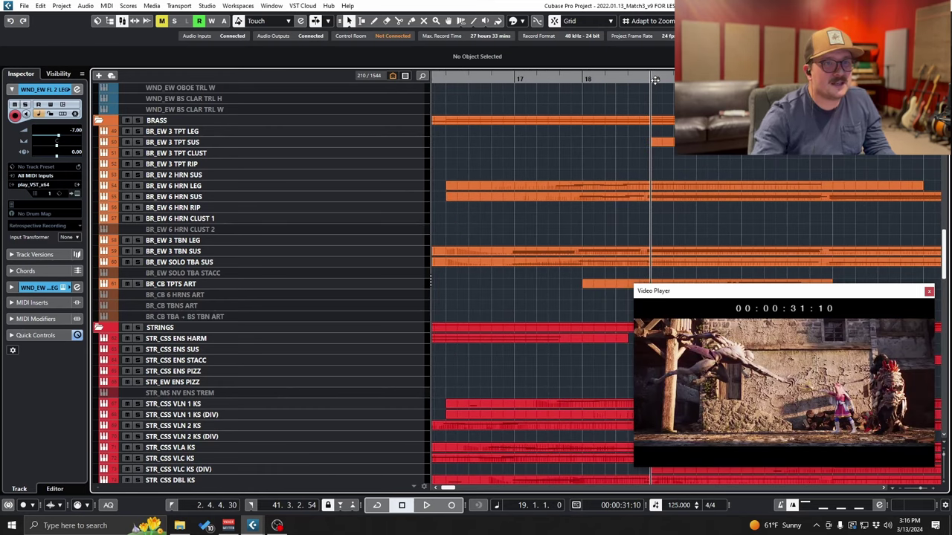
left_click(549, 79)
scroll(591, 233, "down", 2, "ctrl")
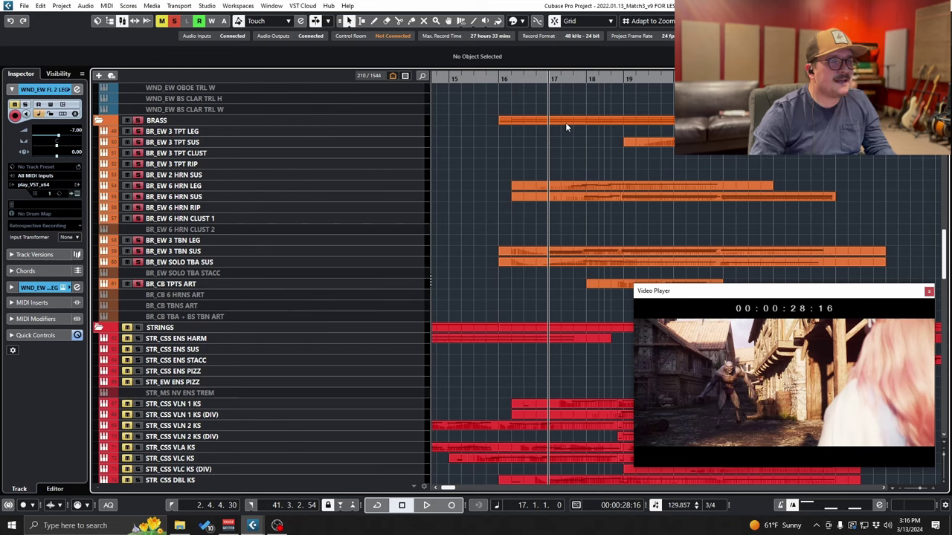
key("space")
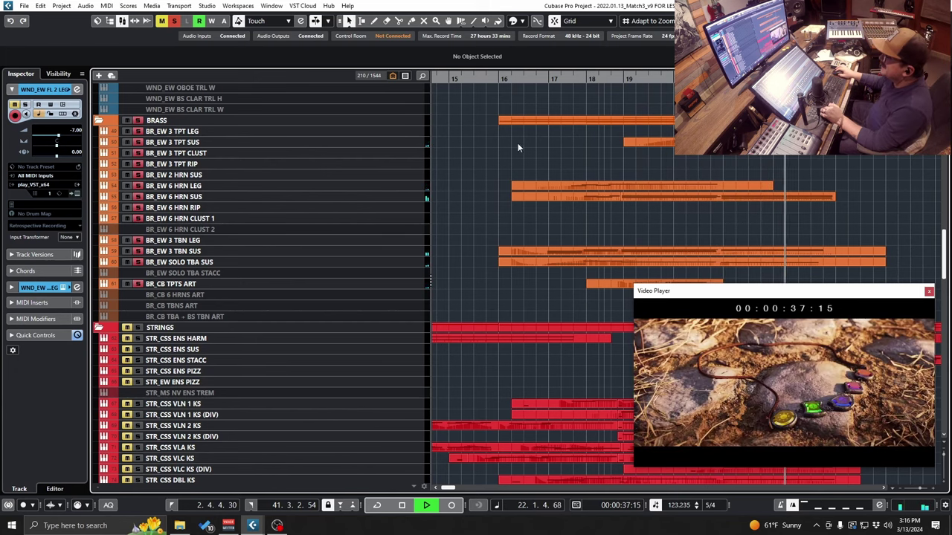
key("space")
Play the full arrangement from bar 18 through bar 22, following the string parts.
left_click(596, 82)
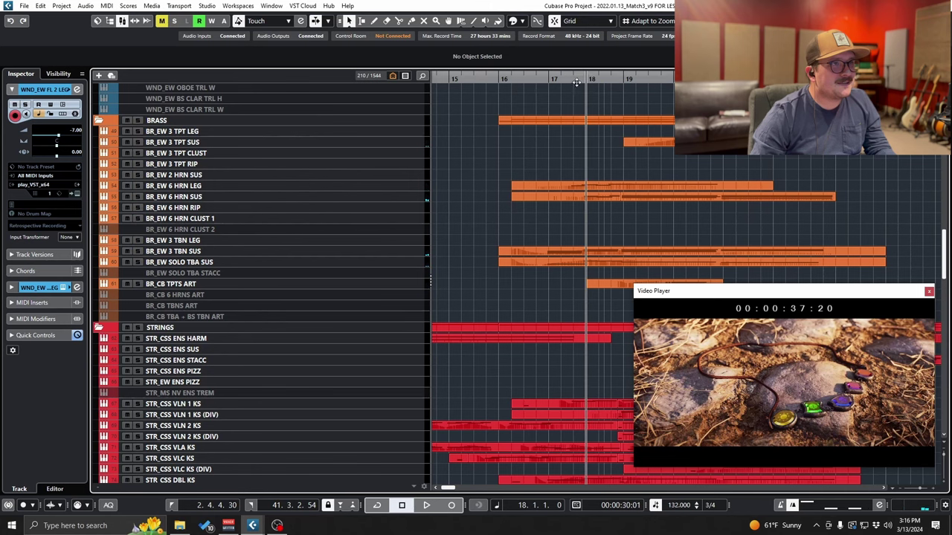
key("space")
scroll(520, 198, "down", 5)
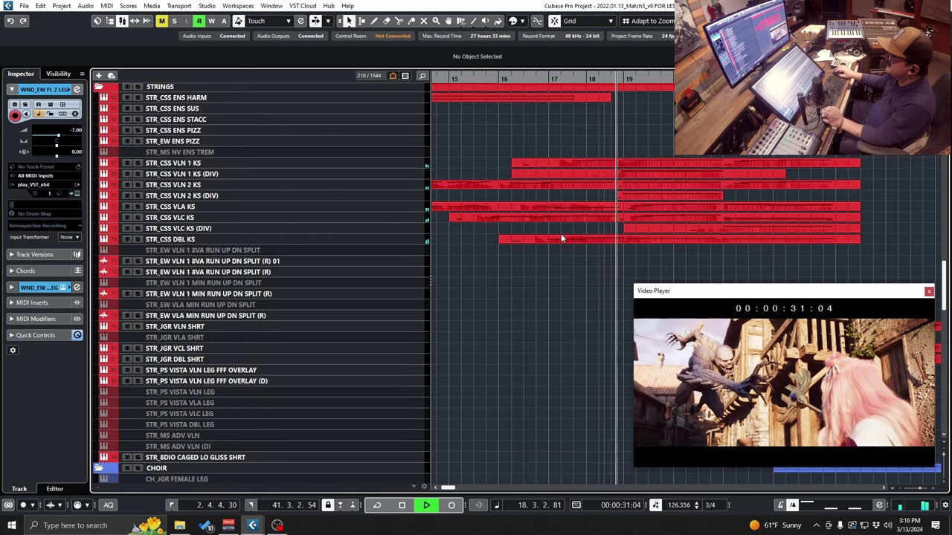
key("g")
key("g")
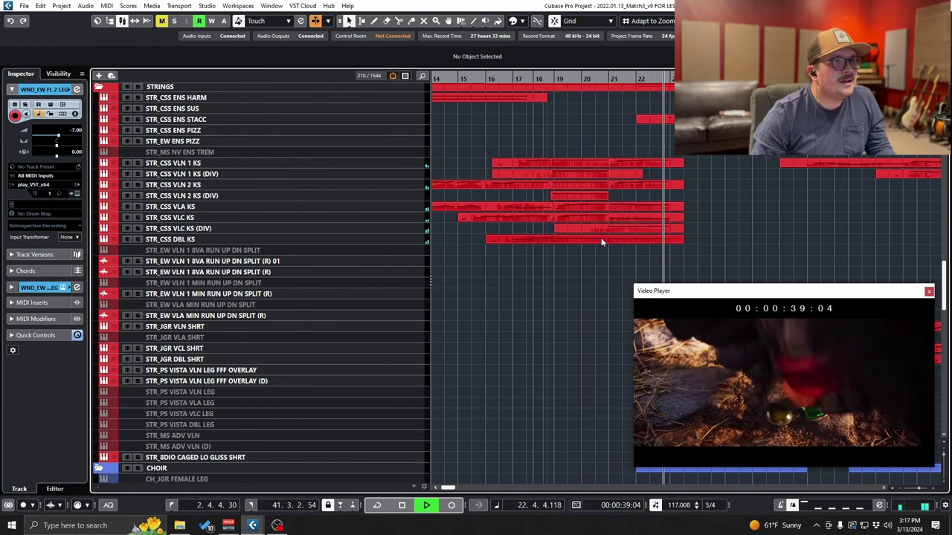
key("space")
Solo the STRINGS folder and play it from bar 18, beat 3 into bar 22.
left_click(552, 77)
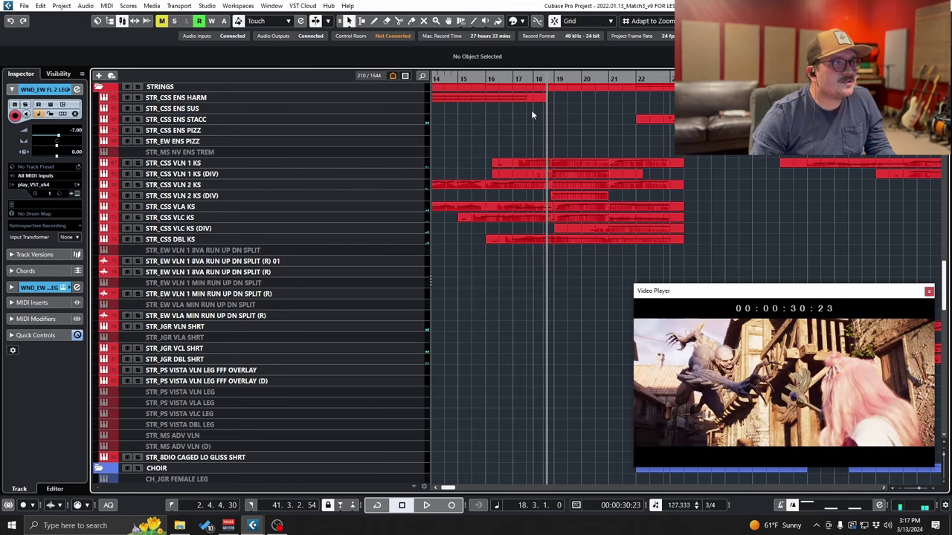
scroll(149, 179, "up", 3)
left_click(137, 166)
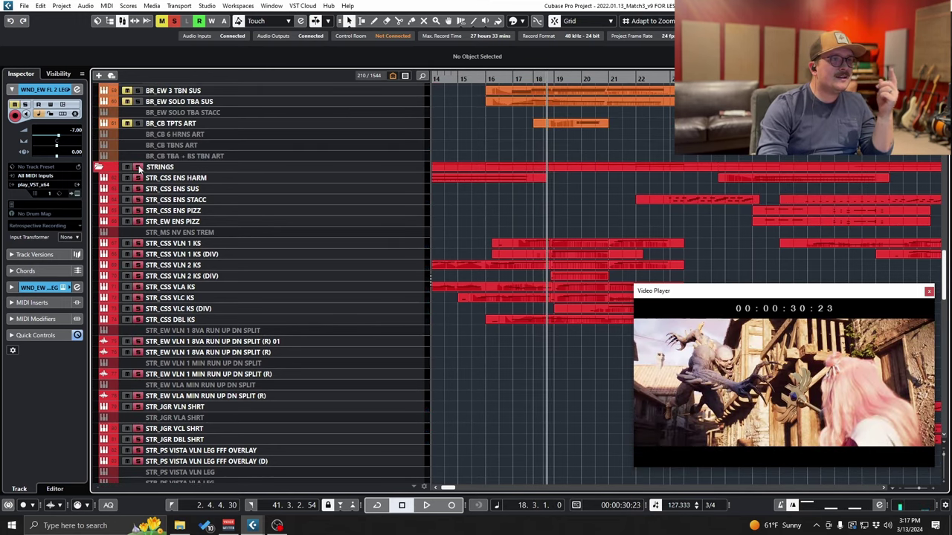
key("space")
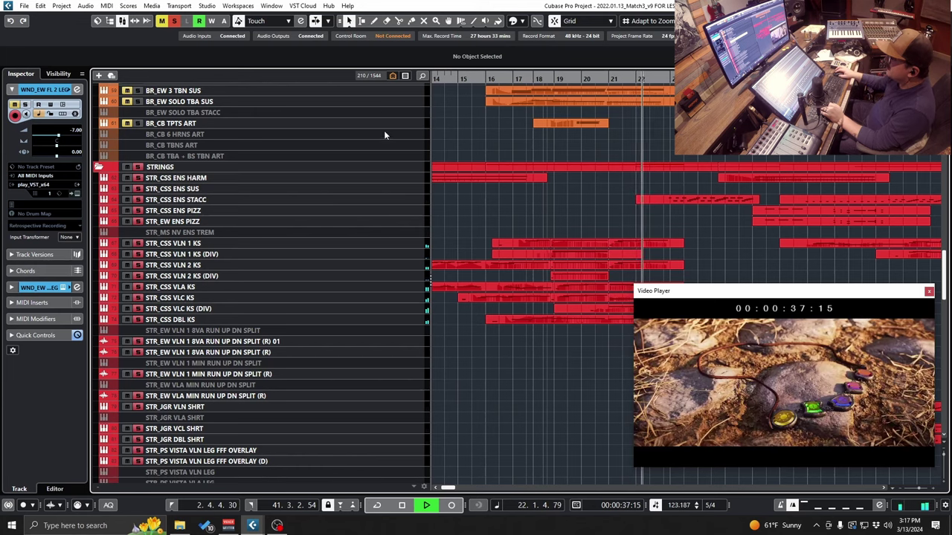
key("space")
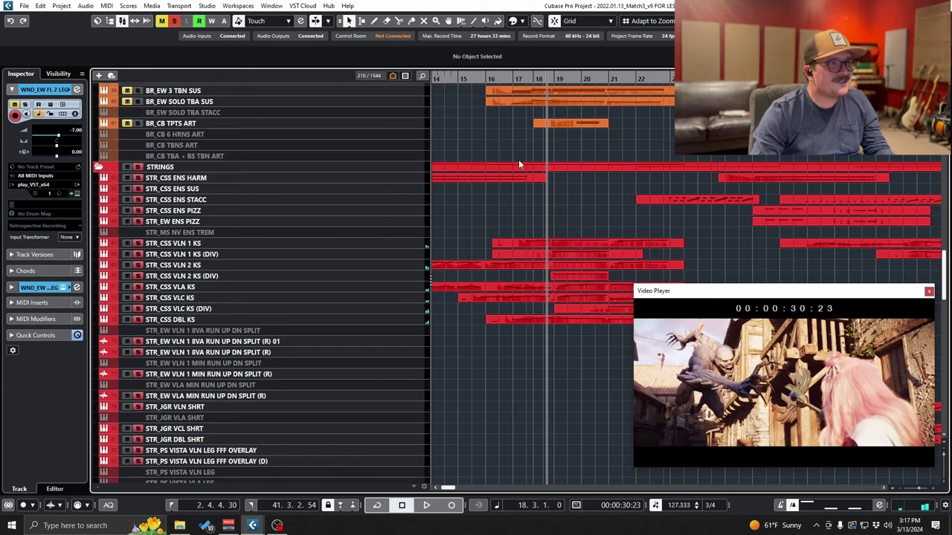
Replace the strings folder solo with the four STR_CSS VLN 1 and VLN 2 KS tracks, including divisi, and play them into bar 20.
left_click(137, 167)
left_click(138, 243)
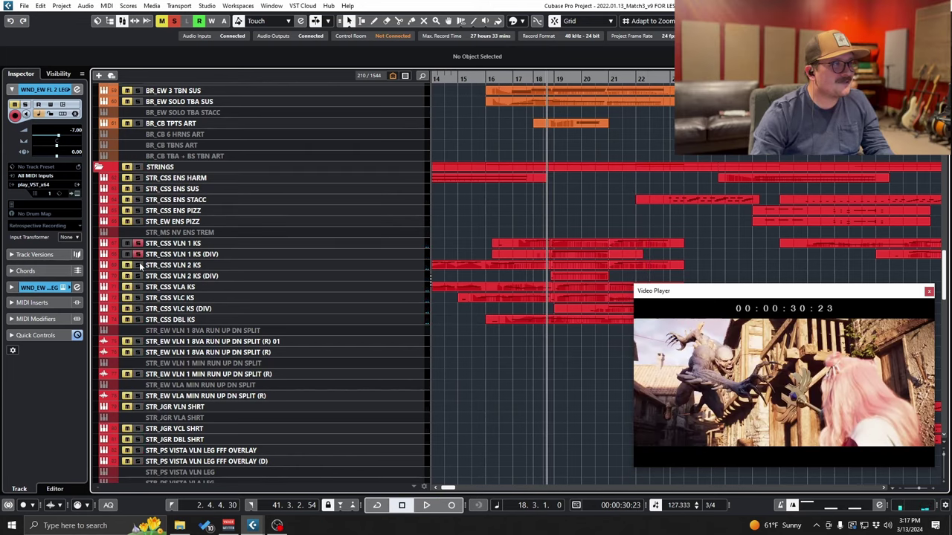
key("space")
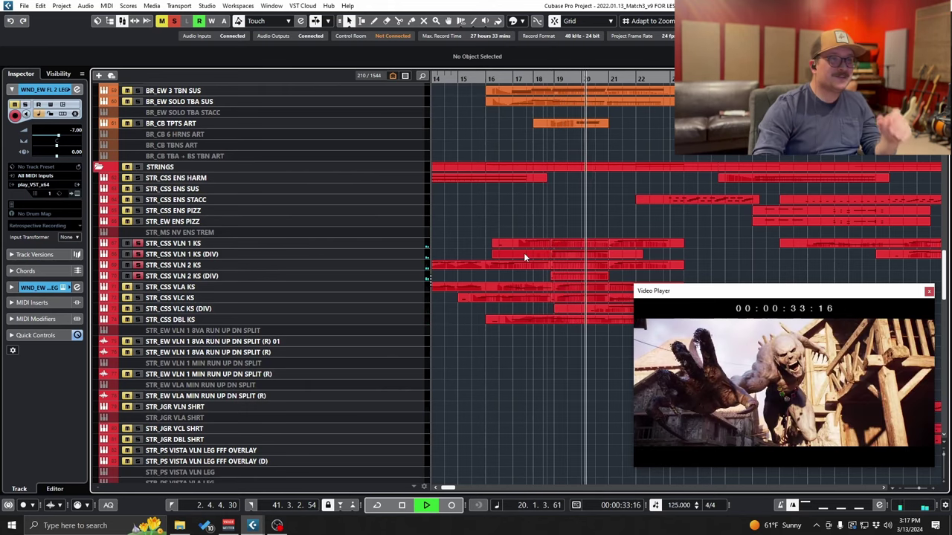
key("space")
Open the first and second violin events around bars 19 and 20 together in the note editor, examine their stacked pitches, and close the editor.
left_click(587, 275)
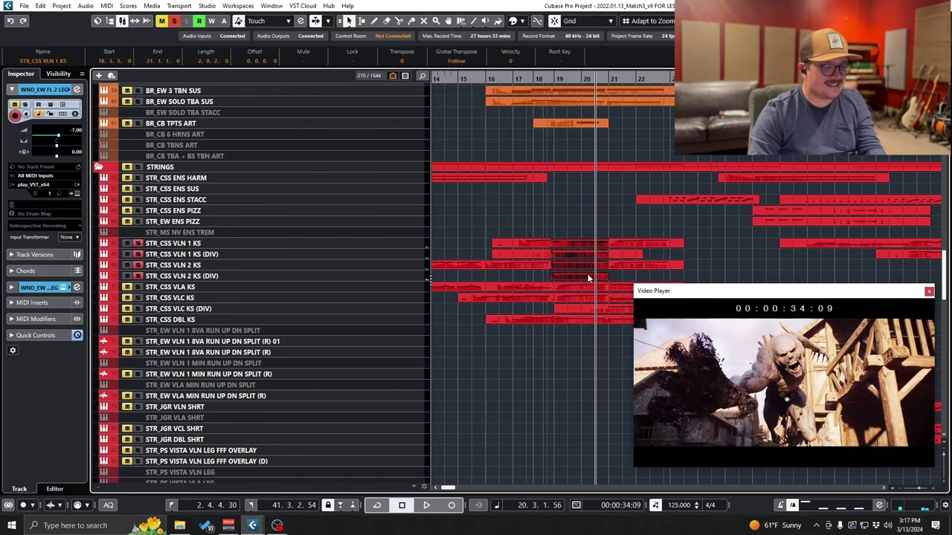
double_click(587, 277)
key("g")
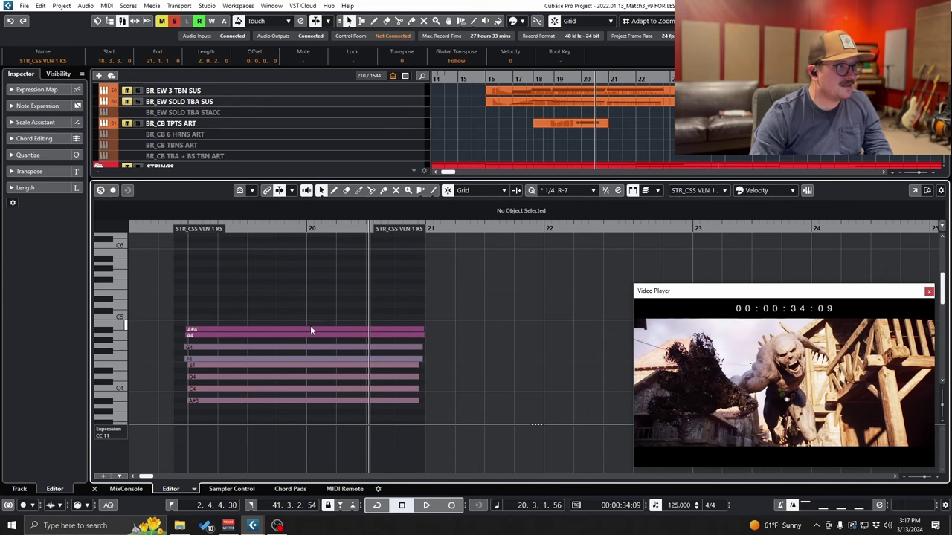
key("ctrl+alt+e")
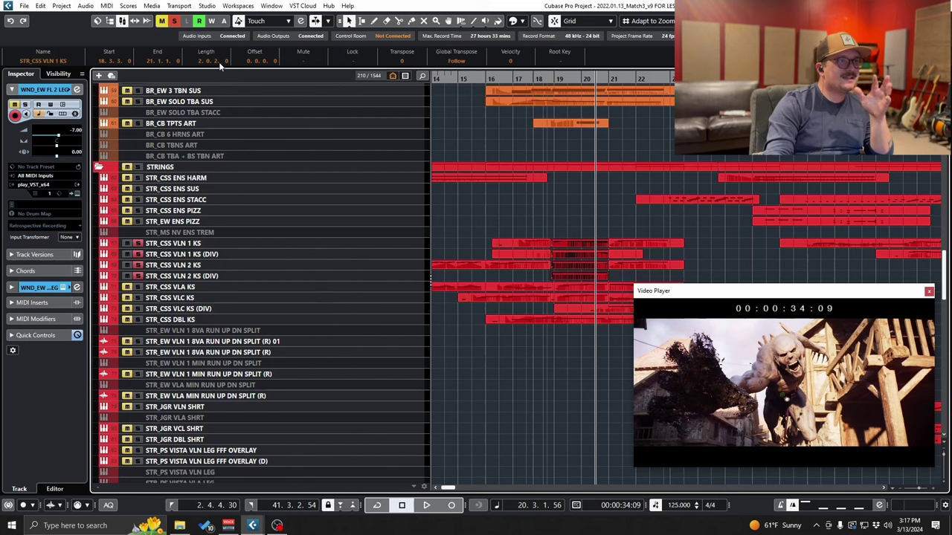
Clear all solos, set the playhead to bar 18, and look over the woodwind, brass and string parts from there onward.
left_click(174, 21)
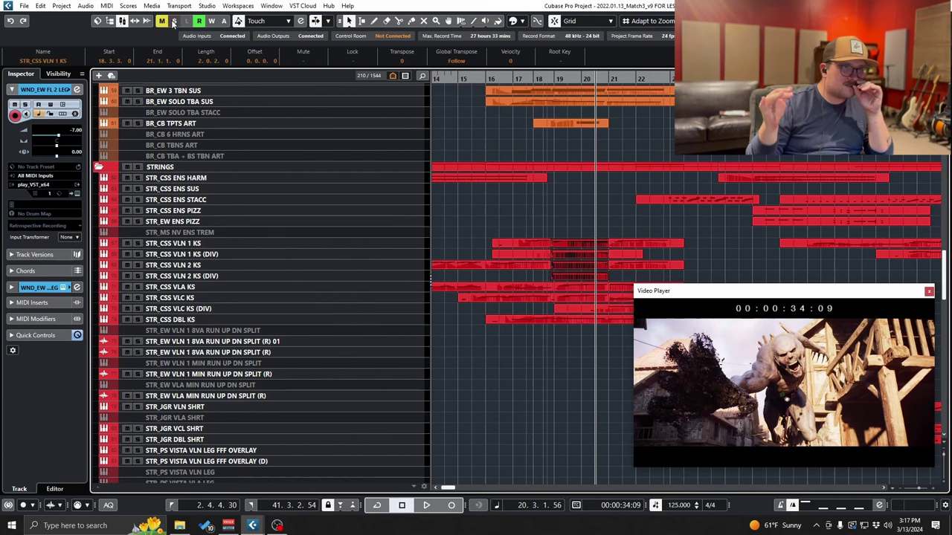
left_click(535, 78)
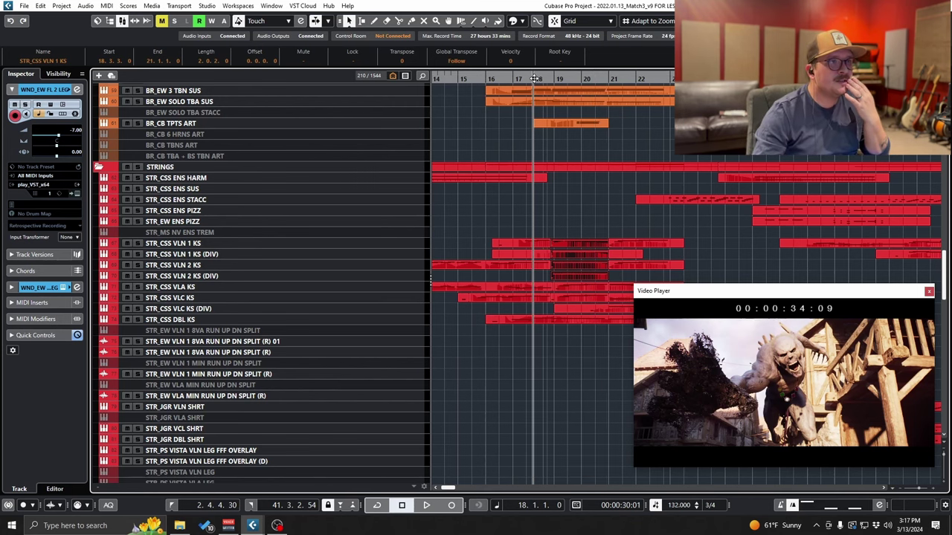
scroll(547, 221, "up", 10)
scroll(547, 221, "up", 8)
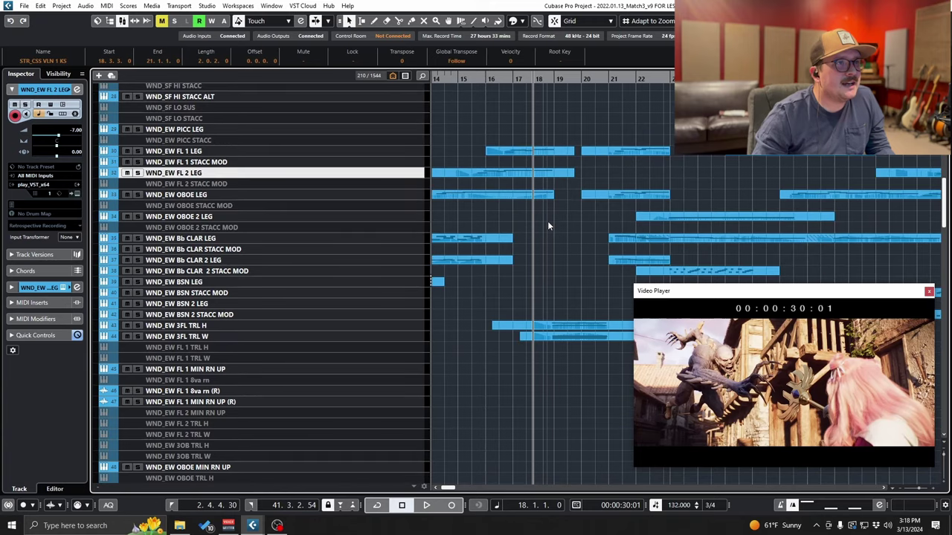
scroll(547, 221, "right", 4)
scroll(547, 221, "up", 6)
scroll(514, 174, "down", 20)
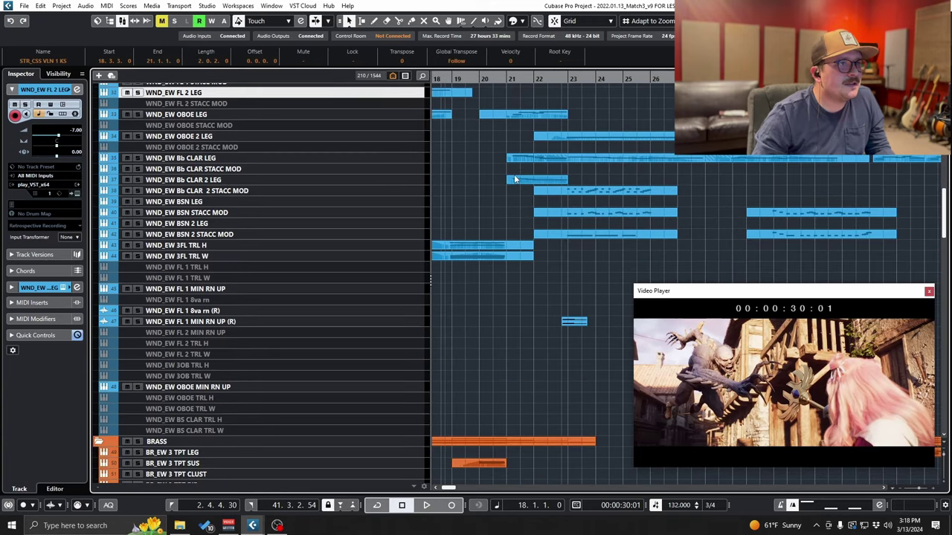
scroll(520, 172, "down", 2, "ctrl")
scroll(520, 173, "up", 2, "ctrl")
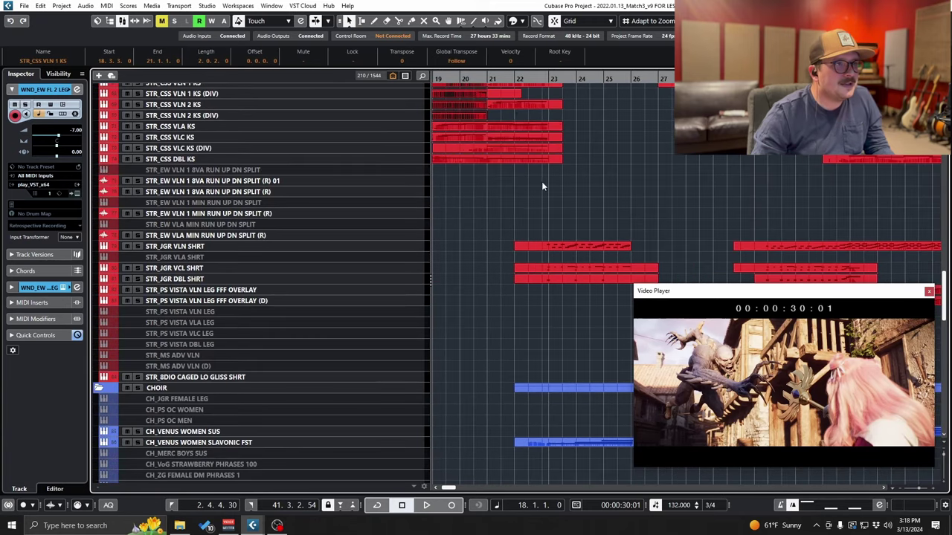
Play the full arrangement from bar 22, beat 3 into bar 26, following the short strings and choir, and return the playhead to bar 22, beat 5.
left_click_drag(523, 79, 552, 110)
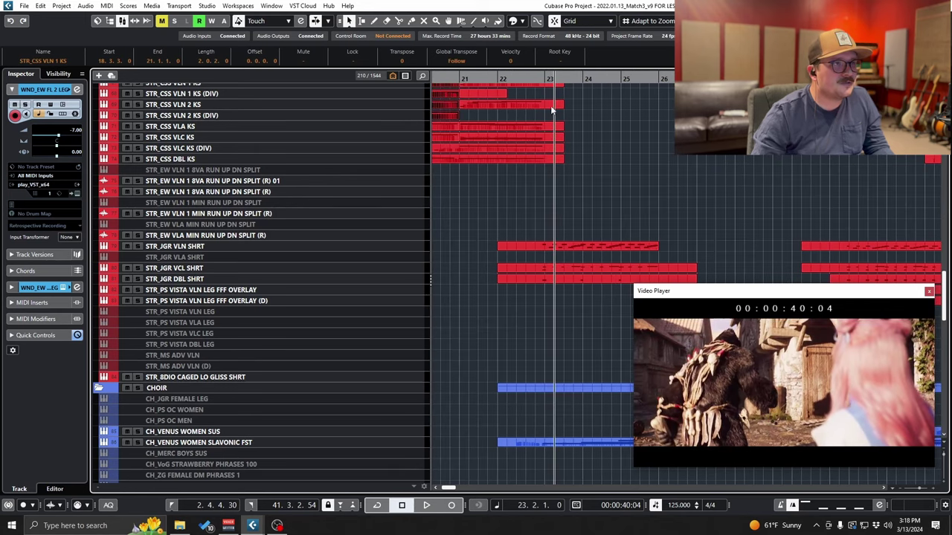
left_click_drag(514, 79, 514, 79)
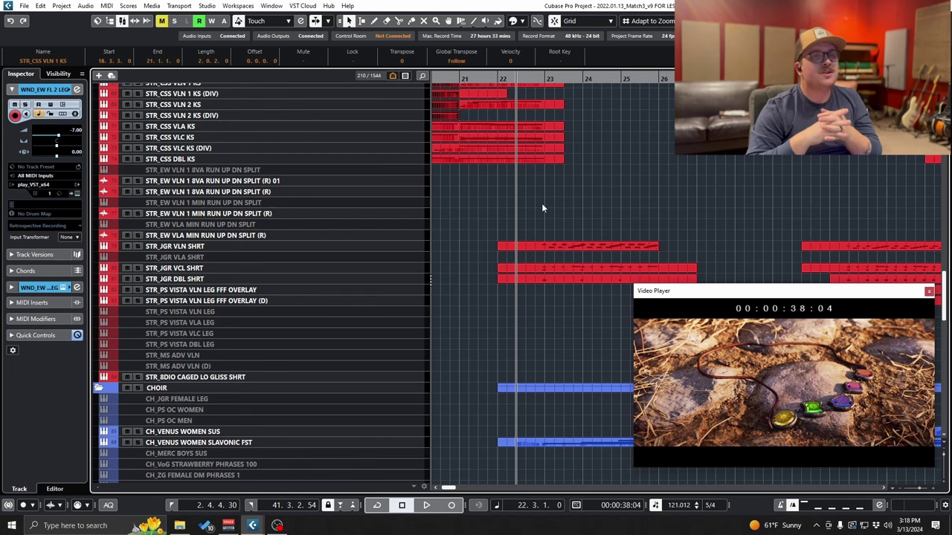
scroll(541, 208, "down", 5)
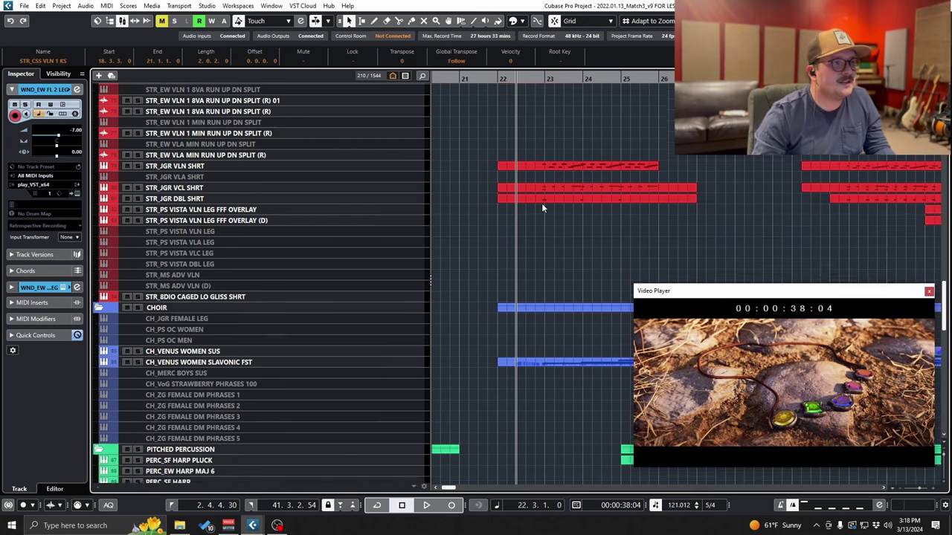
key("space")
scroll(552, 208, "up", 5)
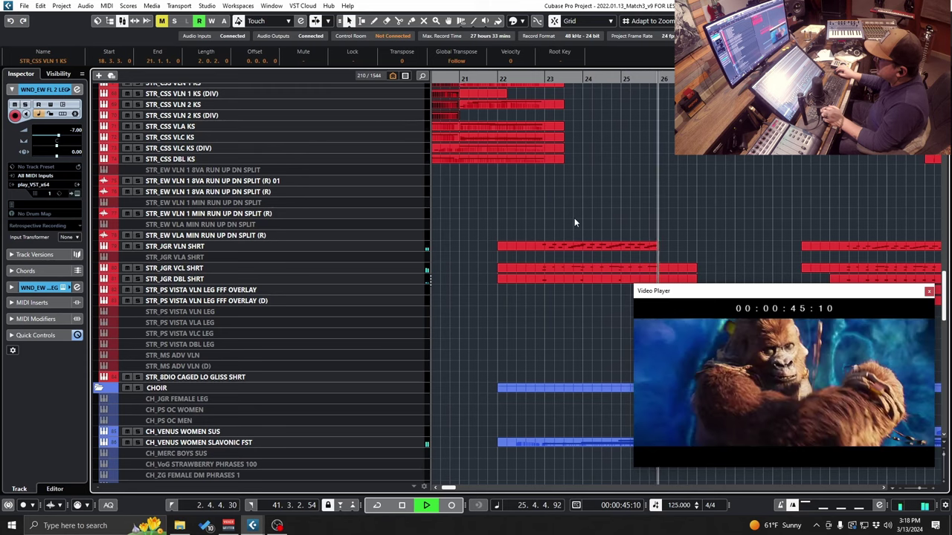
key("space")
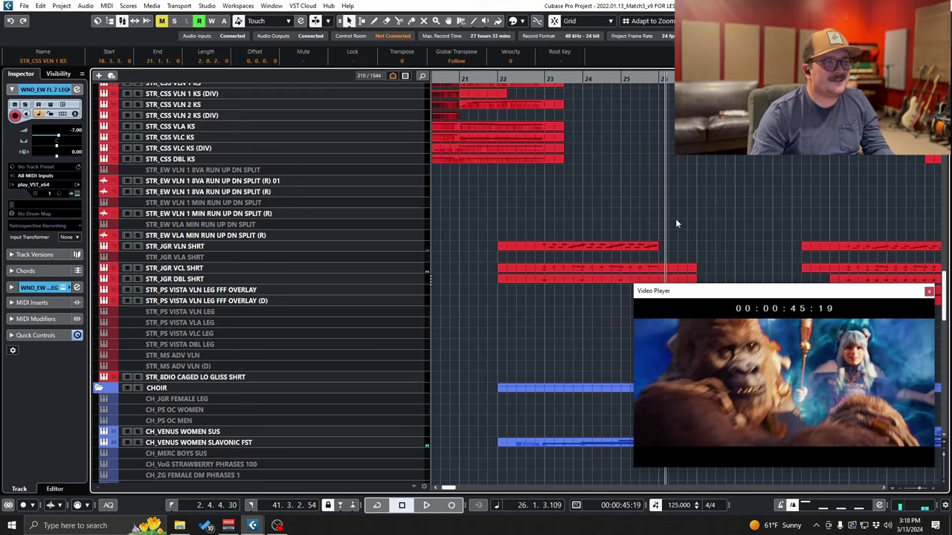
left_click(537, 79)
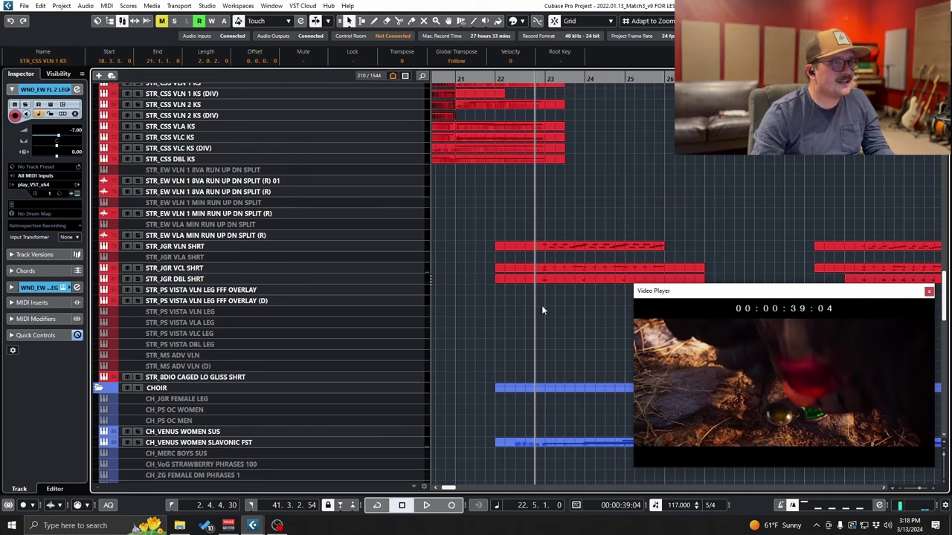
Solo the STRINGS folder and play it from bar 22, beat 5 to bar 26.
key("g")
scroll(176, 265, "up", 5)
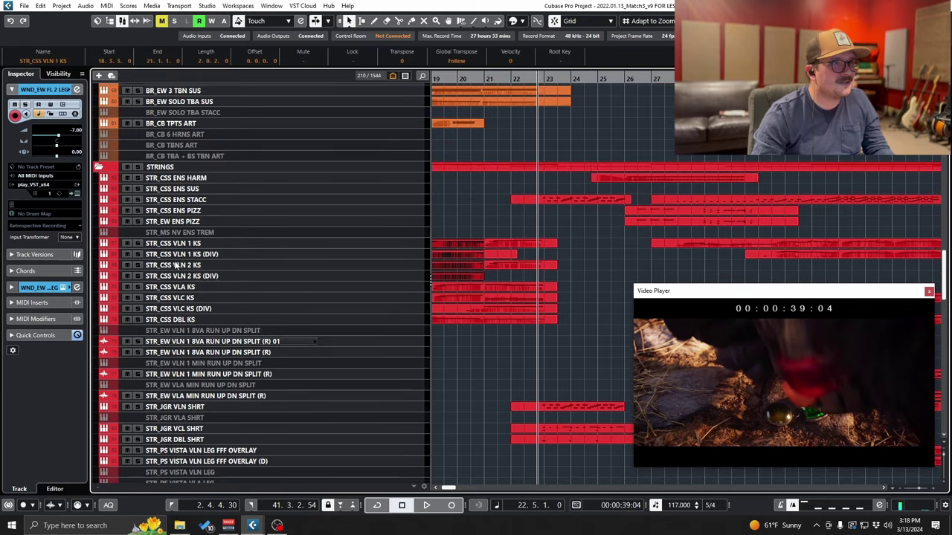
left_click(138, 167)
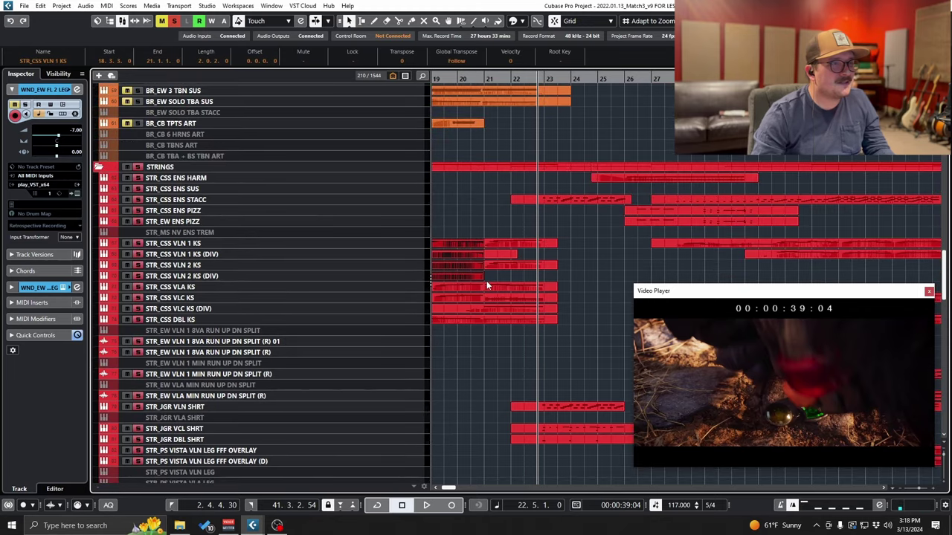
key("space")
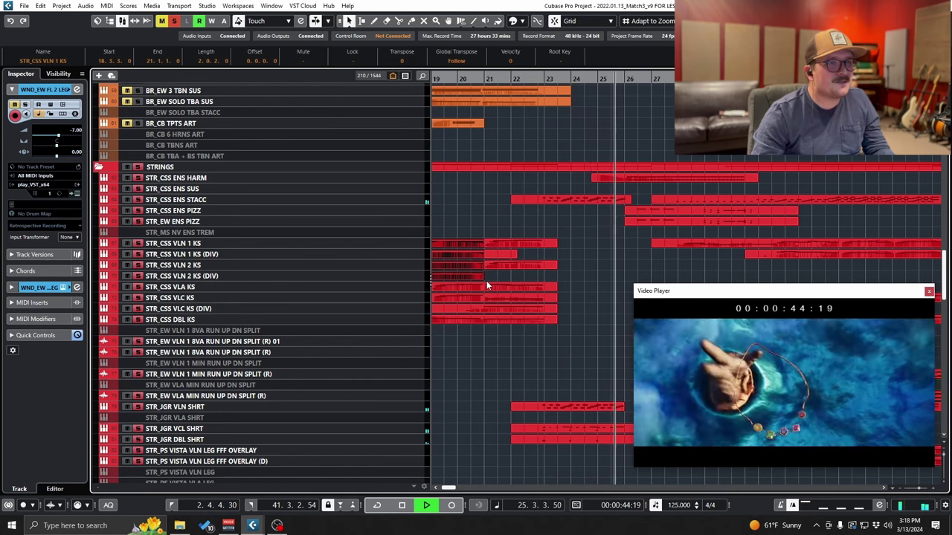
key("space")
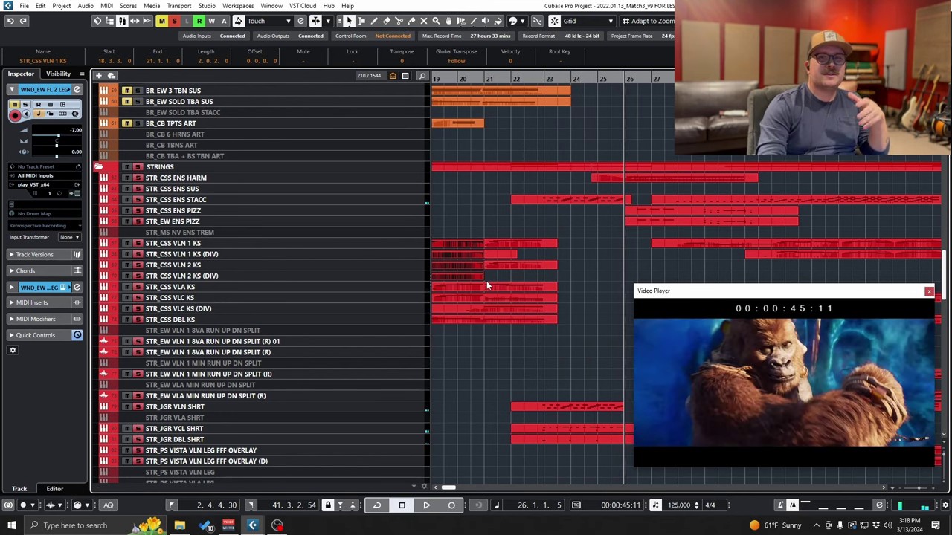
Replace the strings solo with the Bb CLAR 2, BSN and BSN 2 STACC MOD tracks, play them from bar 23 into bar 25, and unsolo them.
scroll(484, 332, "up", 12)
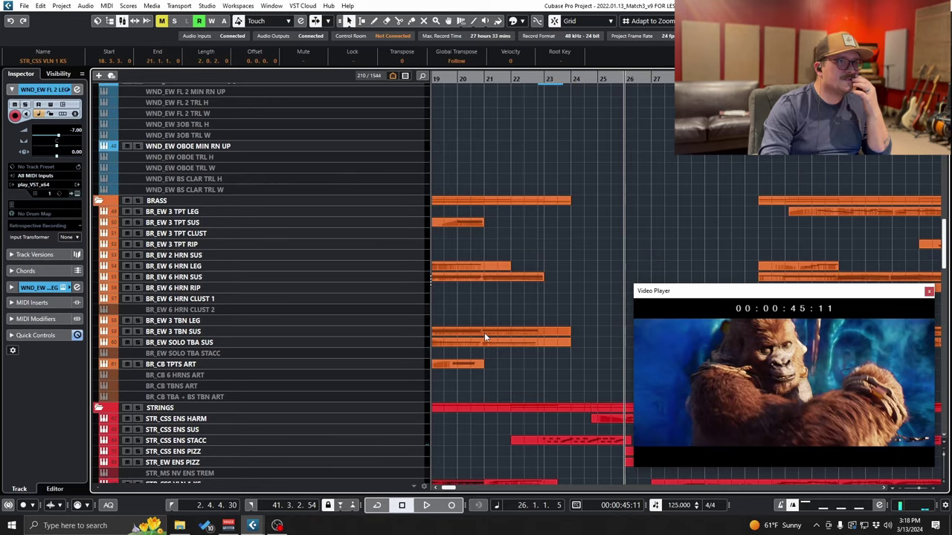
scroll(484, 338, "up", 3)
scroll(574, 209, "up", 2)
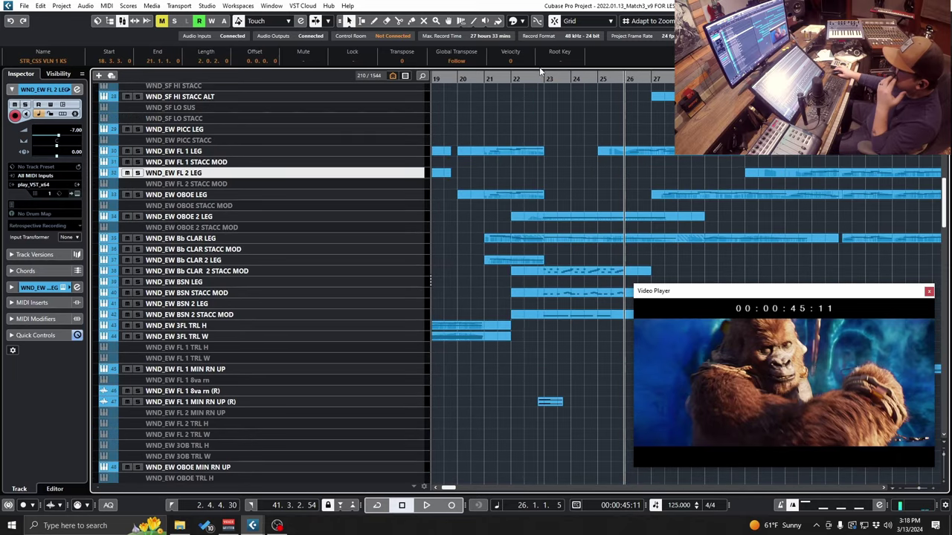
left_click(543, 78)
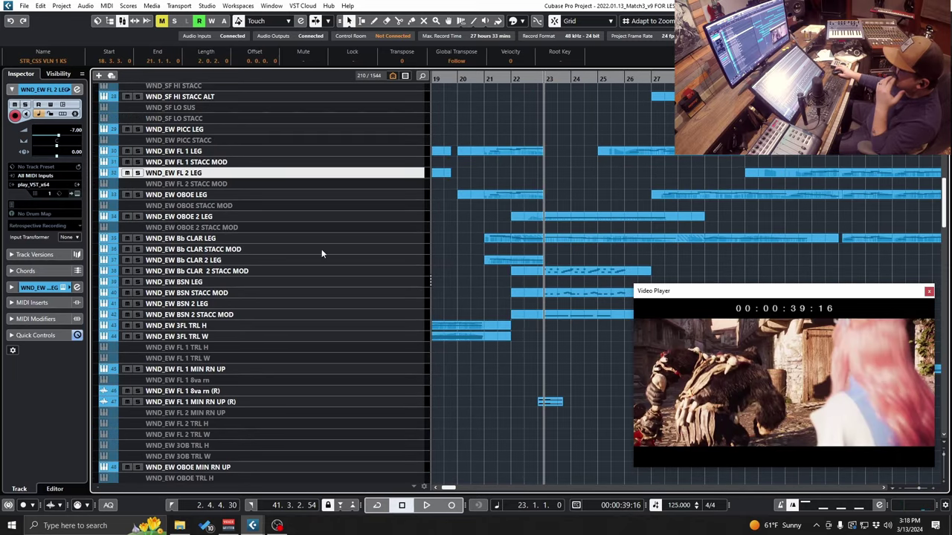
left_click(138, 271)
left_click(137, 293)
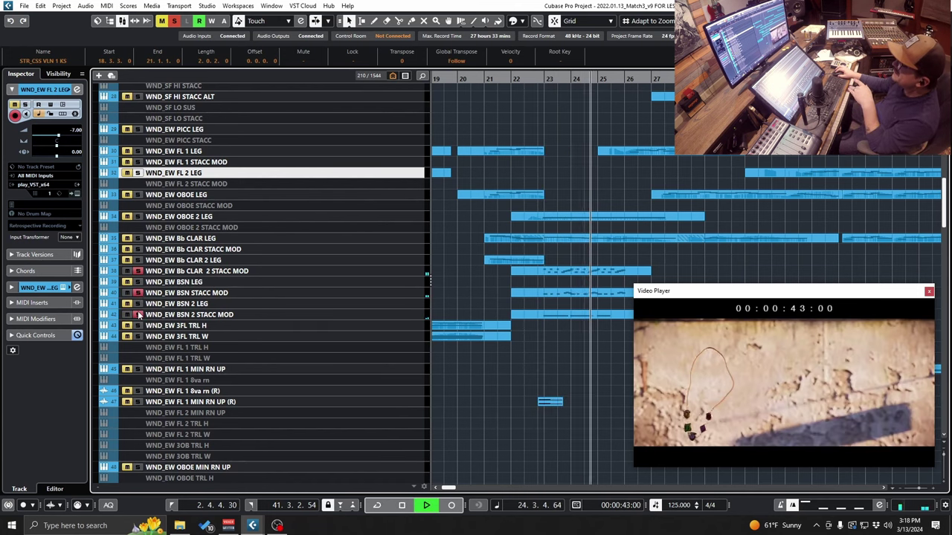
key("space")
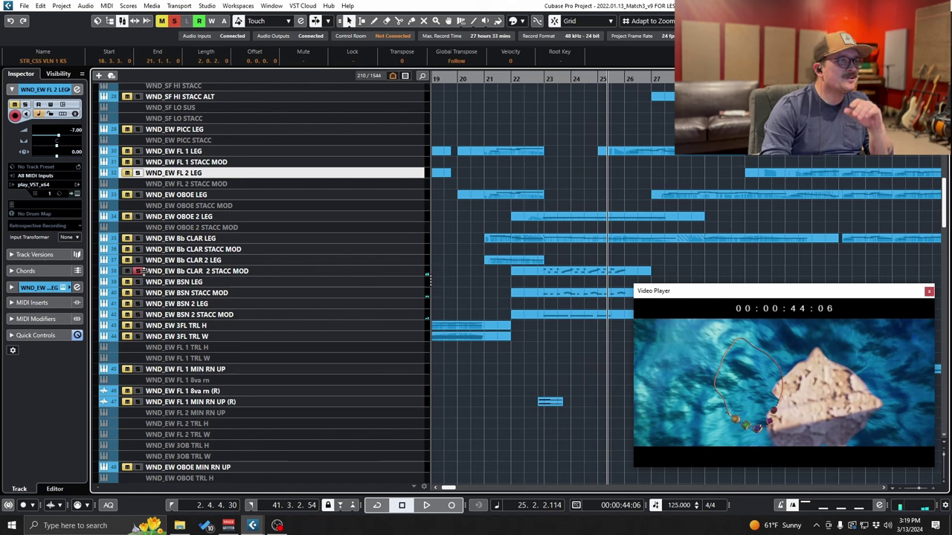
left_click(137, 271)
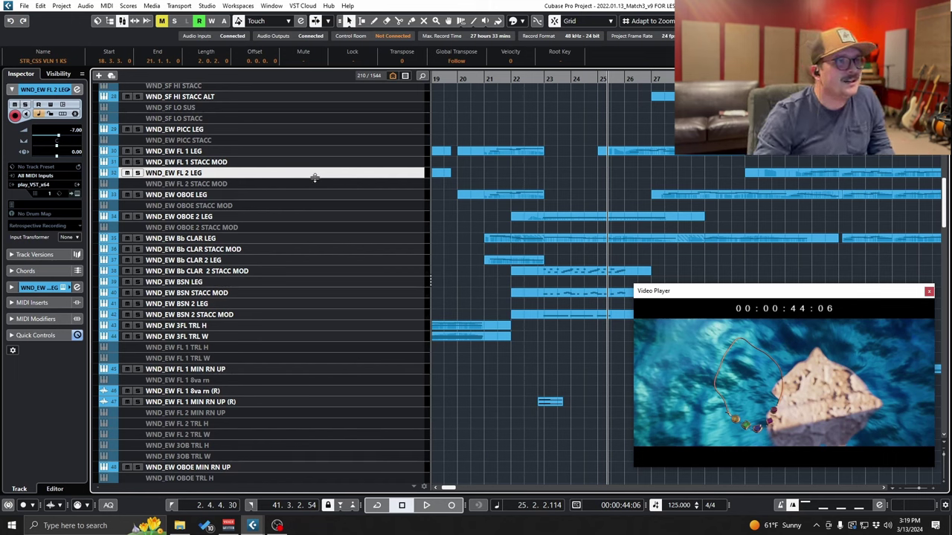
Solo WND_EW Bb CLAR LEG and CH_VENUS WOMEN SLAVONIC FST in turn, play from bar 23 into bar 26, and clear all solos back at bar 23.
left_click(542, 79)
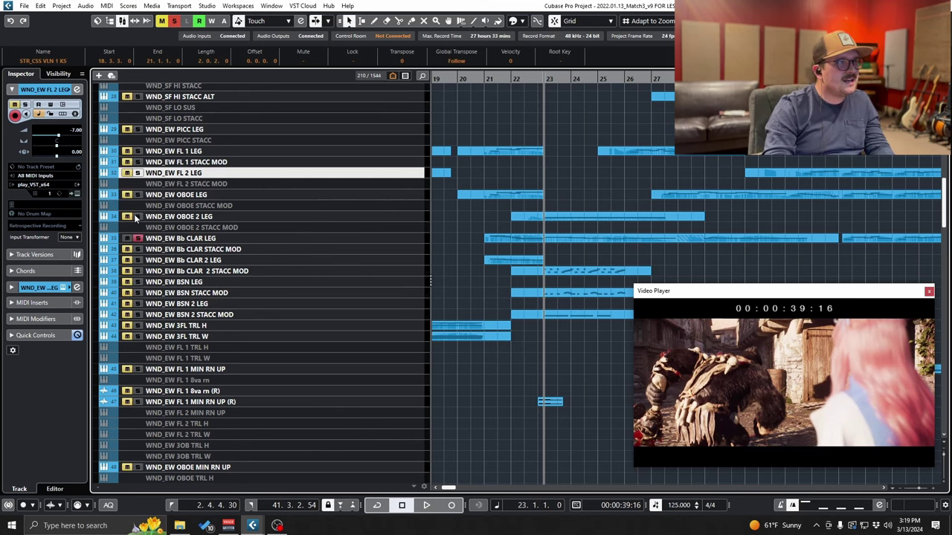
scroll(437, 281, "down", 20)
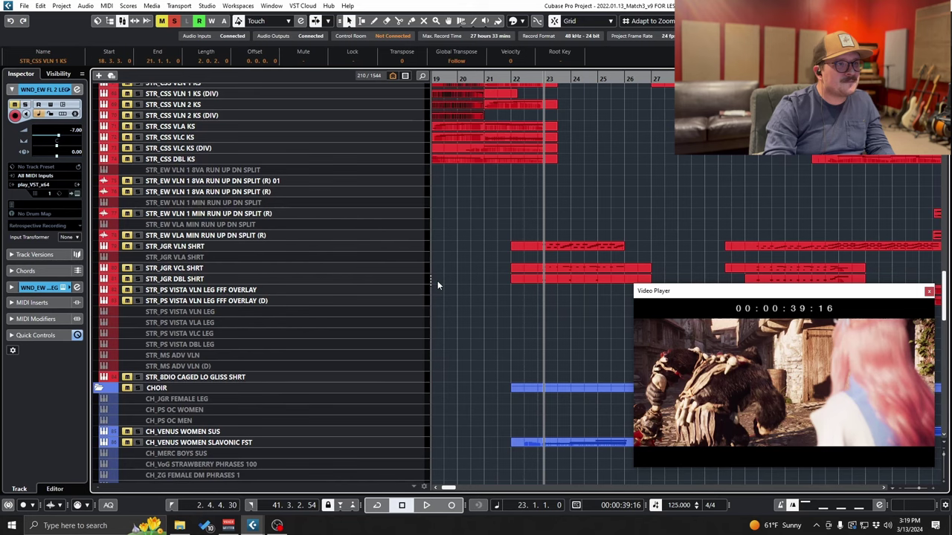
left_click(137, 442)
scroll(580, 387, "down", 7)
key("space")
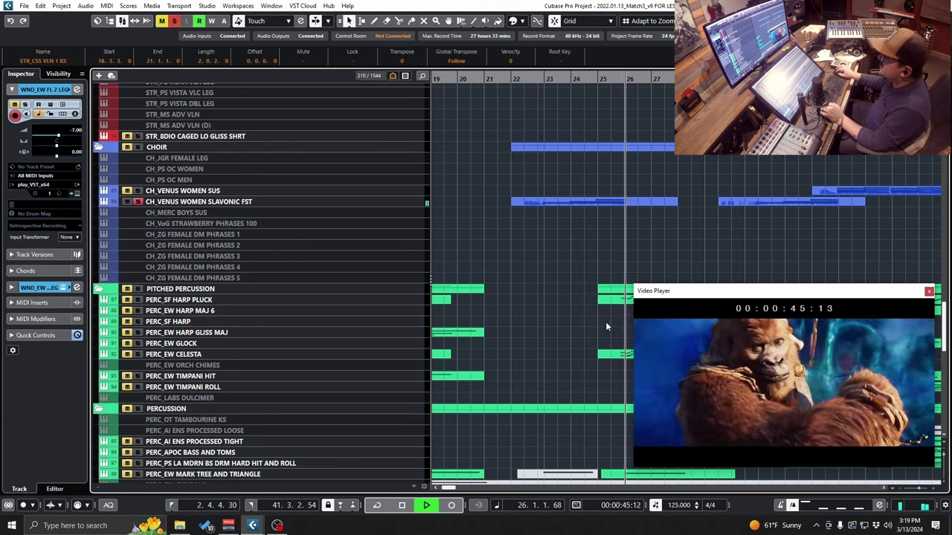
key("space")
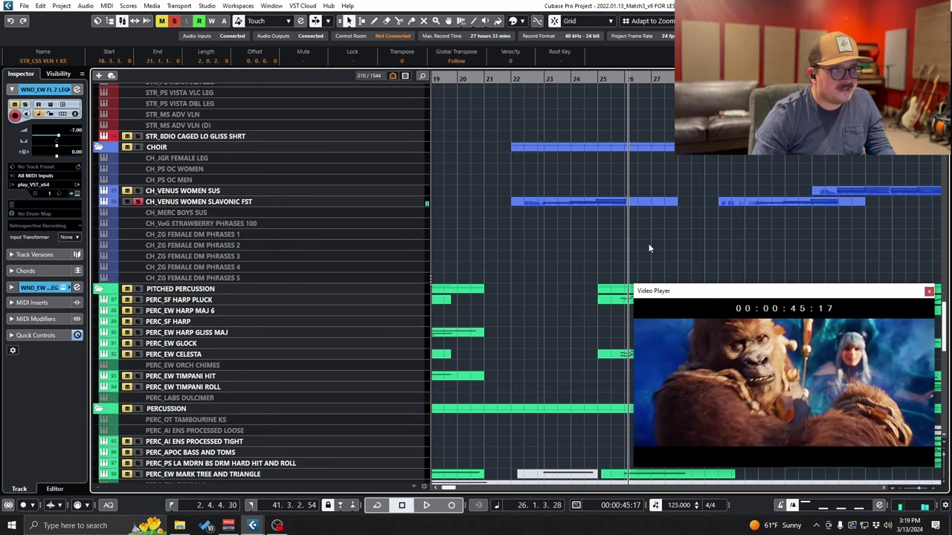
left_click(542, 79)
left_click(174, 21)
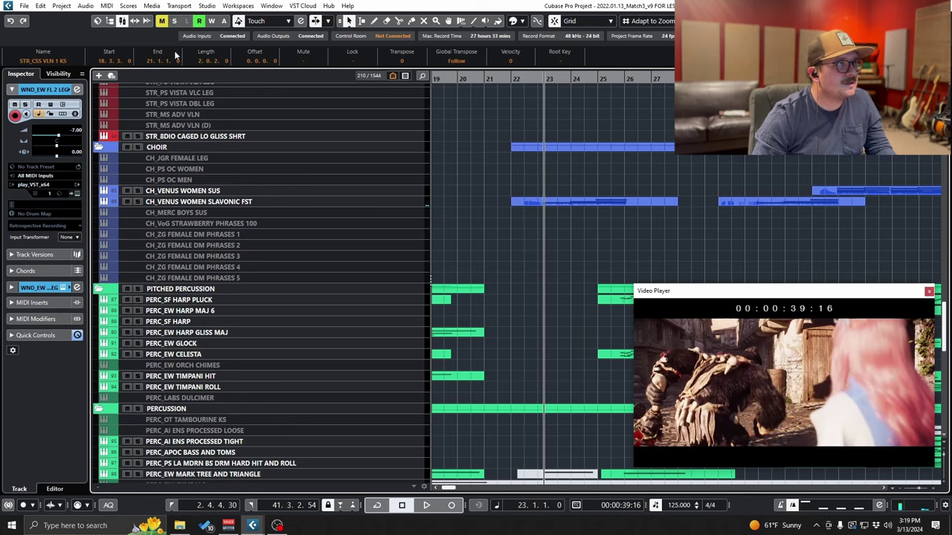
Inspect the CH_VENUS WOMEN SLAVONIC FST instrument in Kontakt, close it, and play that track soloed from bar 23 into bar 25 before unsoloing it.
left_click(293, 205)
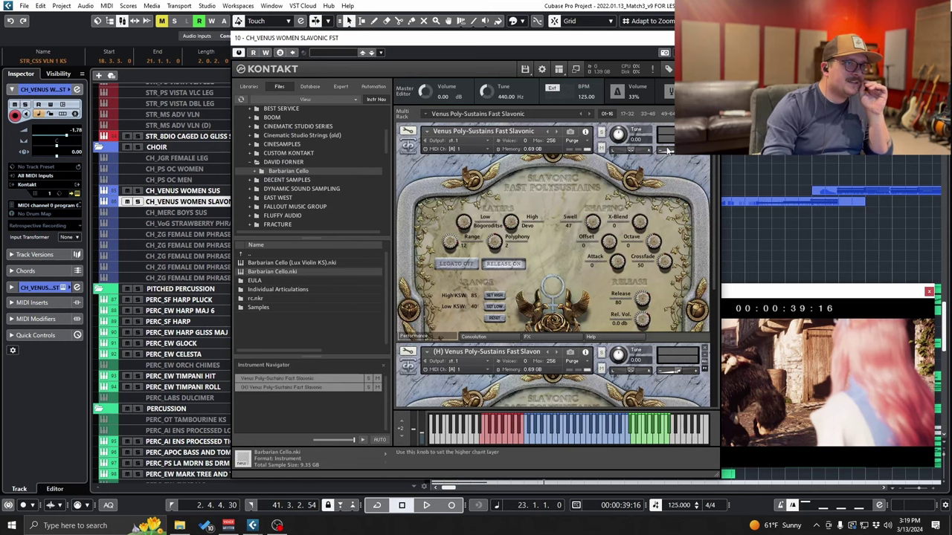
left_click(707, 37)
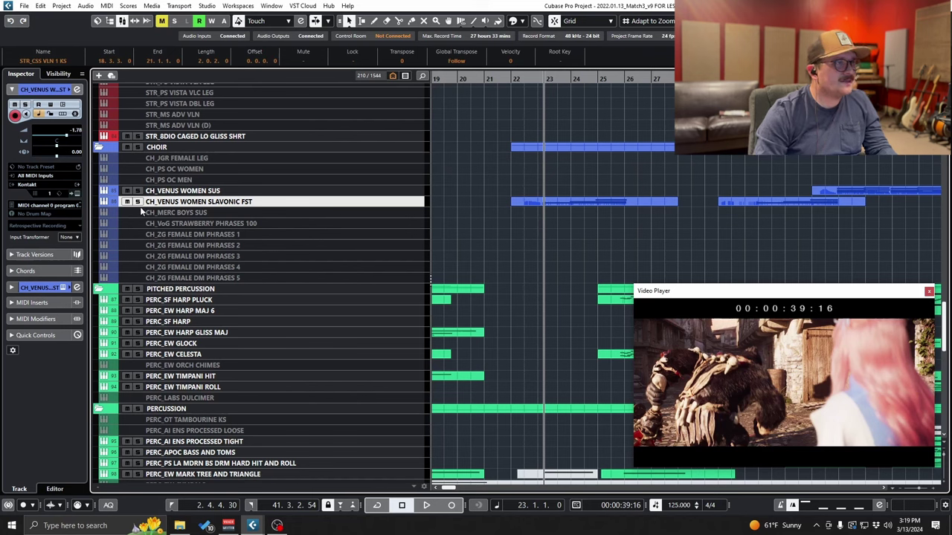
key("space")
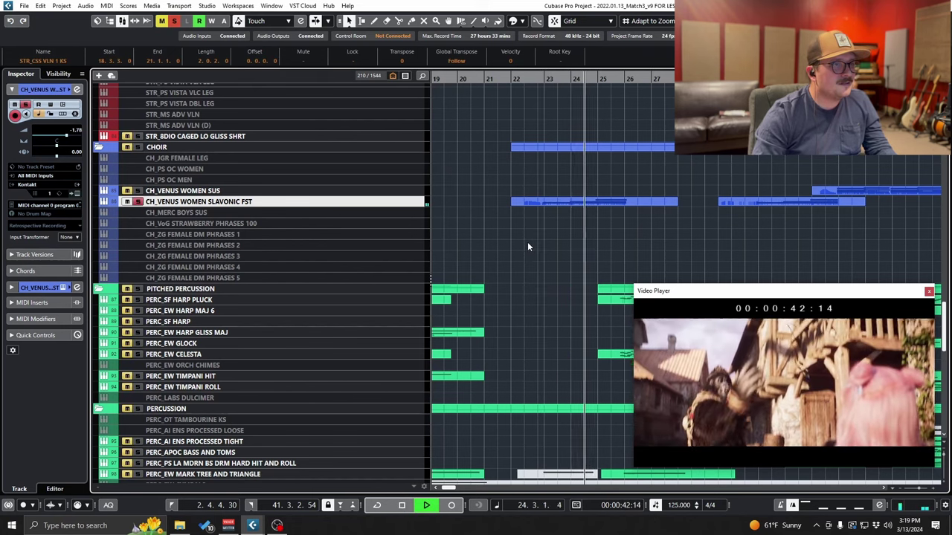
key("space")
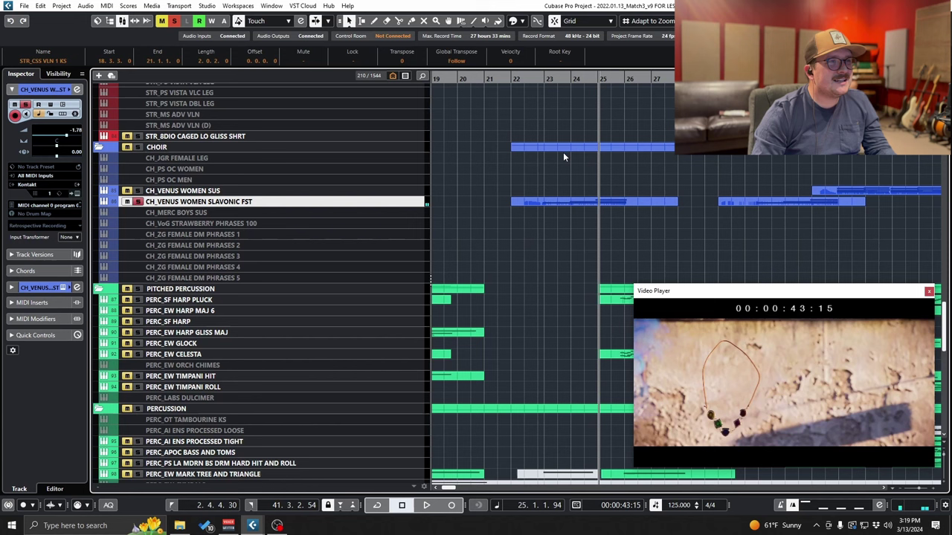
key("s")
Set the playhead to bar 22, beat 3 and play the full arrangement into bar 25.
left_click(542, 80)
left_click(530, 79)
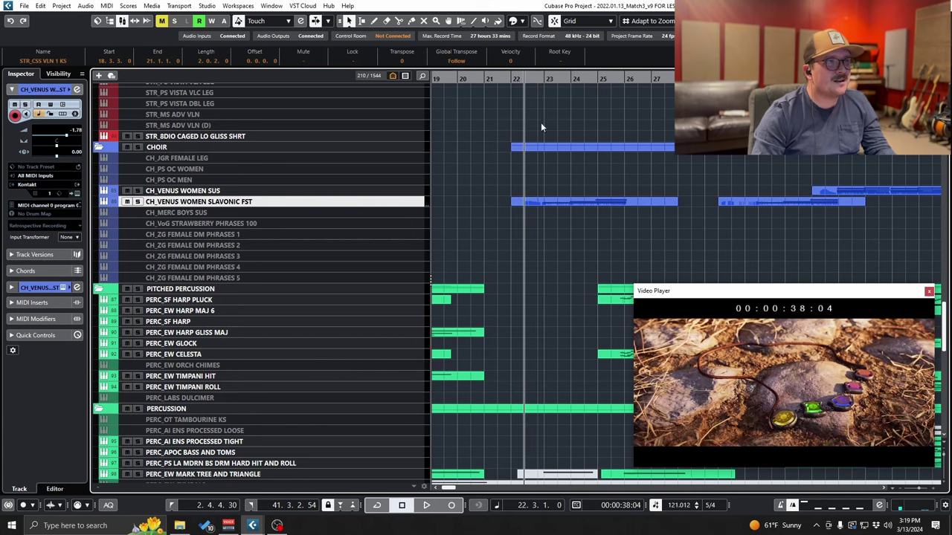
scroll(553, 234, "up", 2, "ctrl")
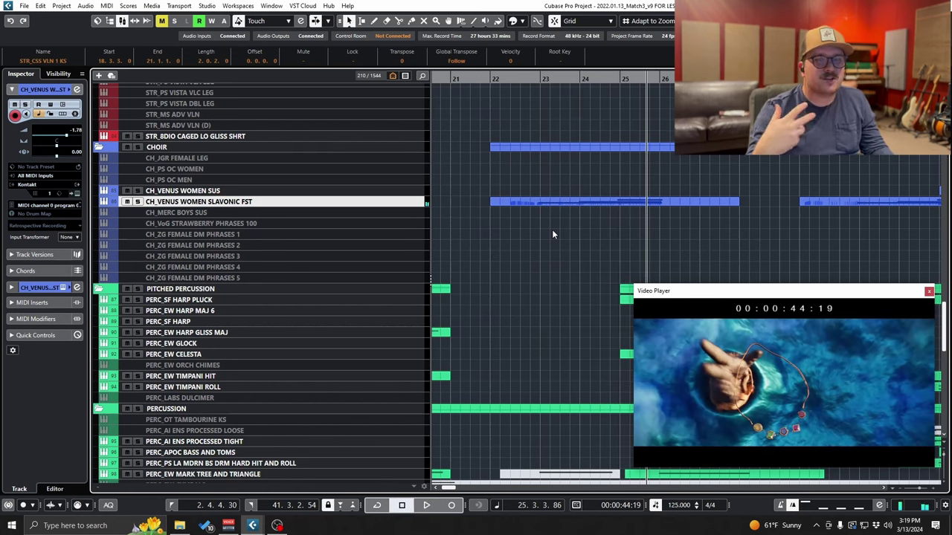
Set the playhead to bar 25 and look over the pitched percussion and percussion parts around it.
key("g")
key("g")
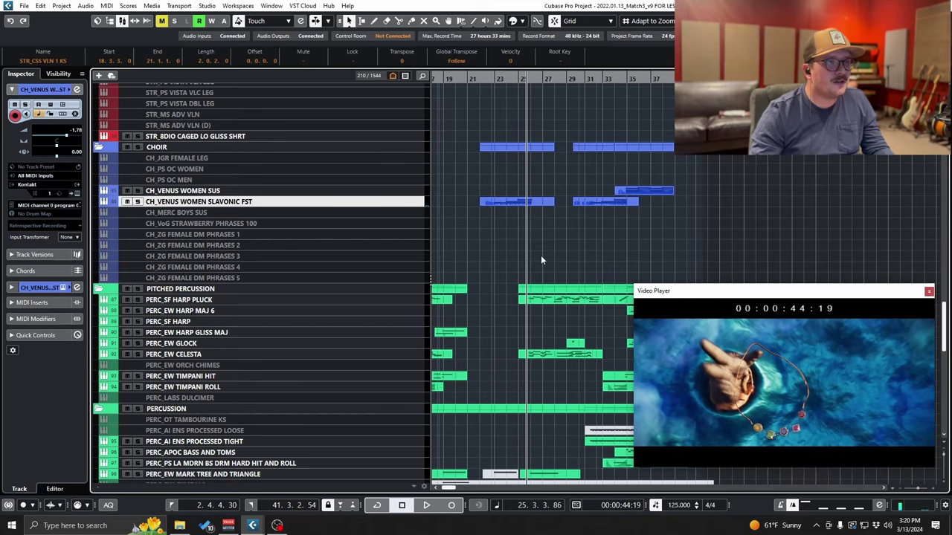
key("h")
key("g")
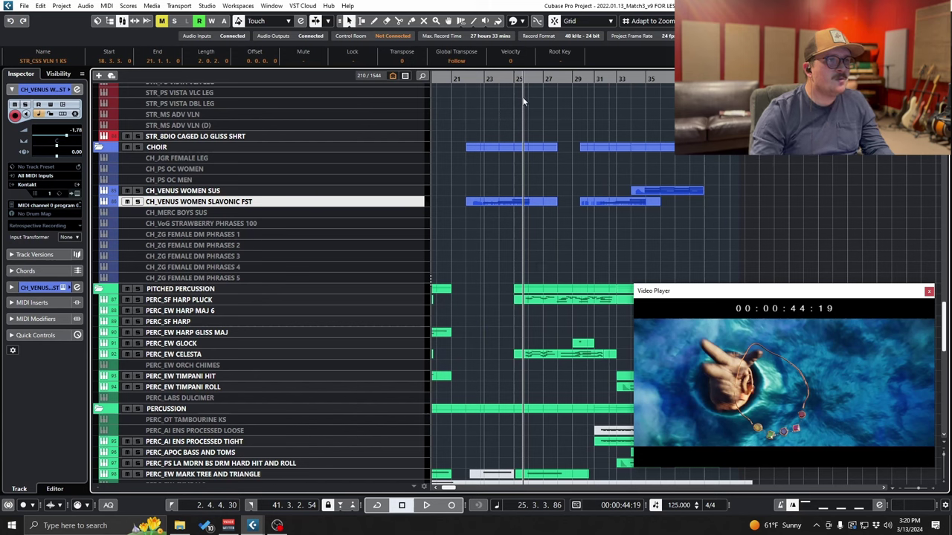
left_click(513, 77)
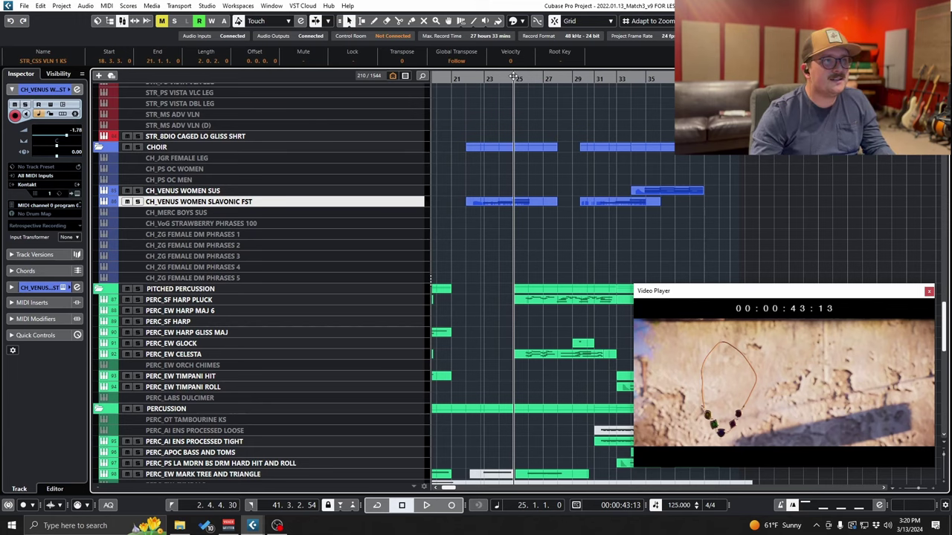
scroll(512, 318, "down", 3)
key("g")
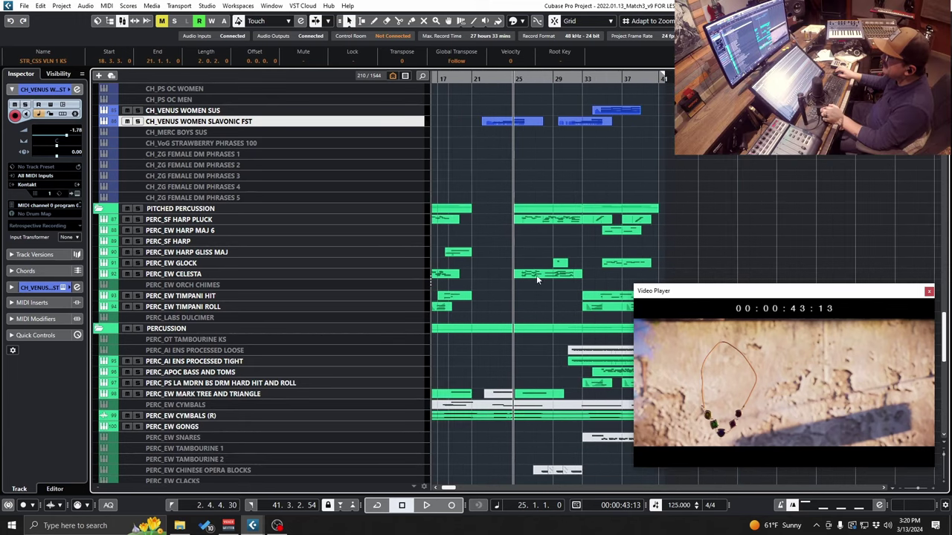
scroll(550, 277, "left", 3)
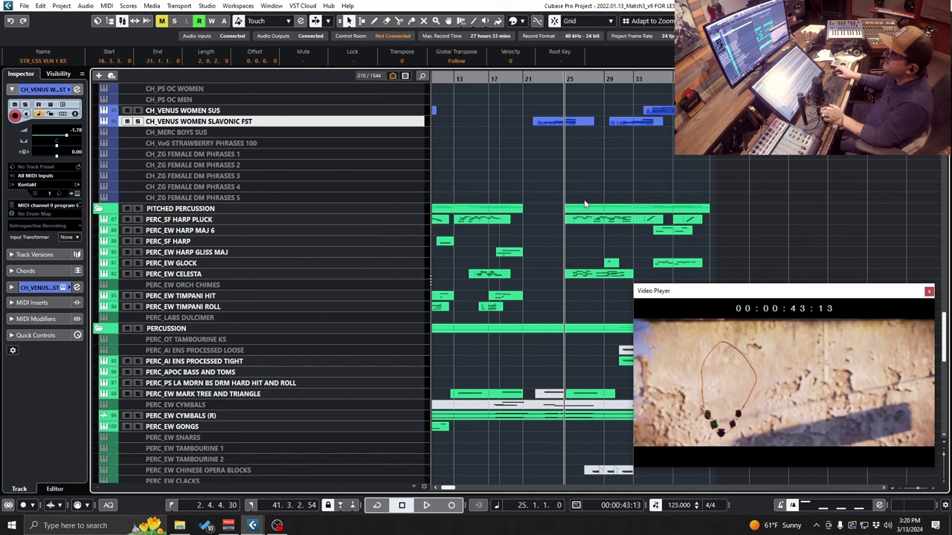
Play the full arrangement from bar 25 through bar 31, following the harp pluck and celesta parts.
key("h")
key("space")
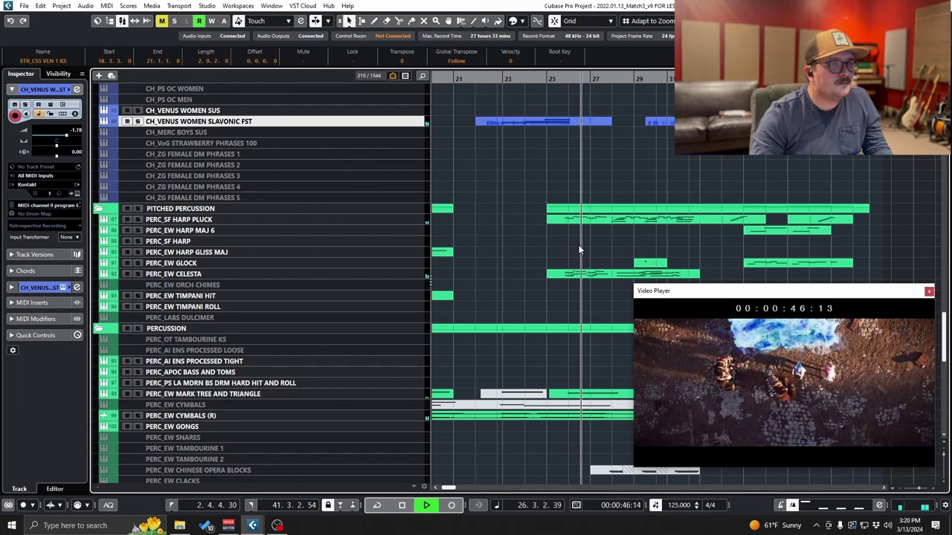
scroll(579, 245, "right", 4)
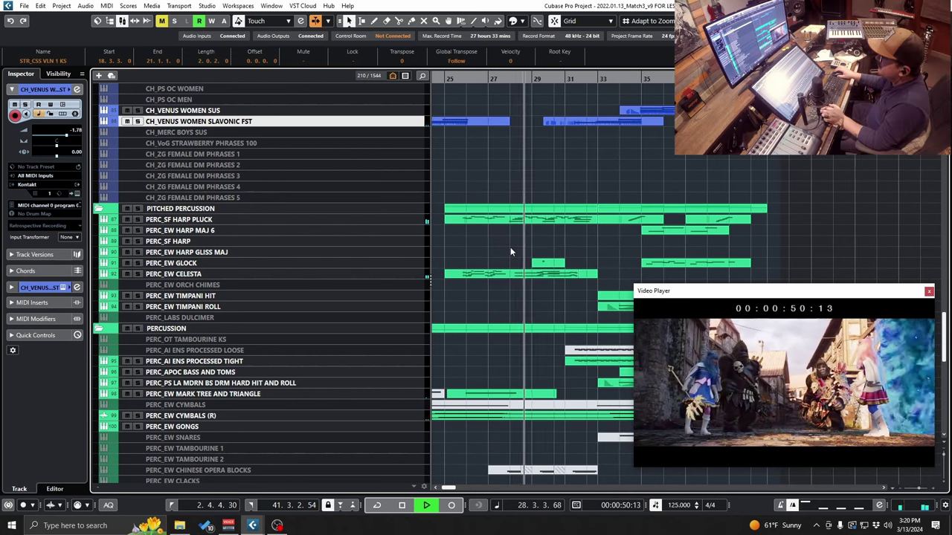
scroll(510, 251, "down", 1, "ctrl")
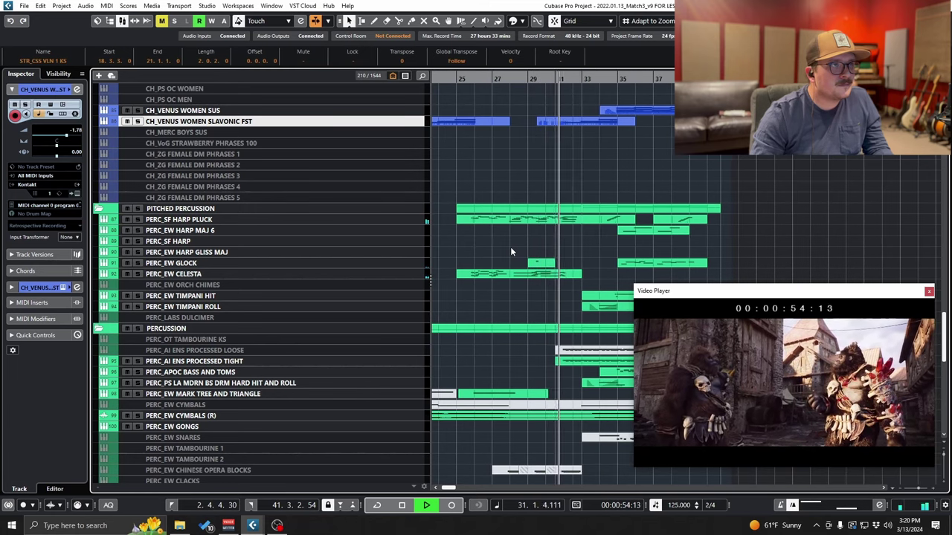
key("space")
Solo PERC_SF HARP PLUCK and PERC_EW CELESTA, play them from bar 26 into bar 32, and clear both solos.
left_click(474, 79)
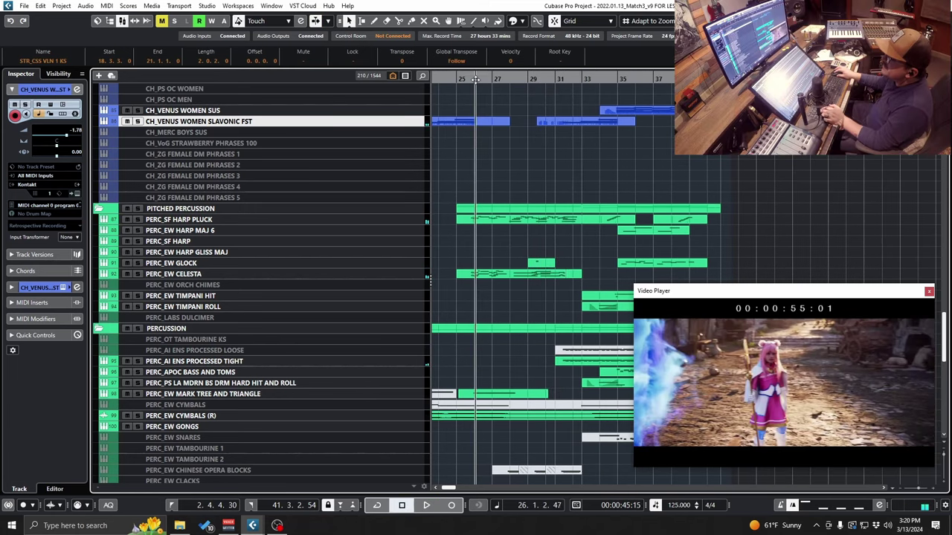
left_click(137, 219)
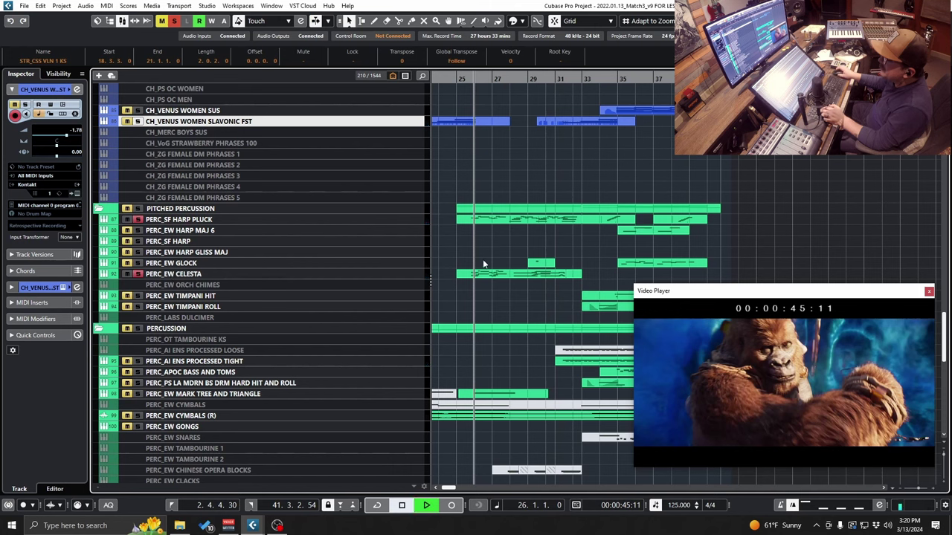
key("space")
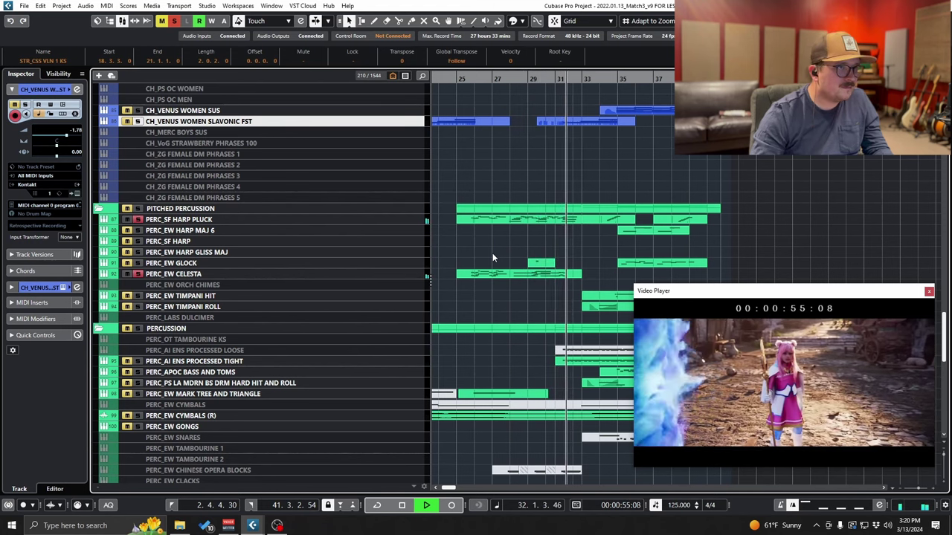
key("space")
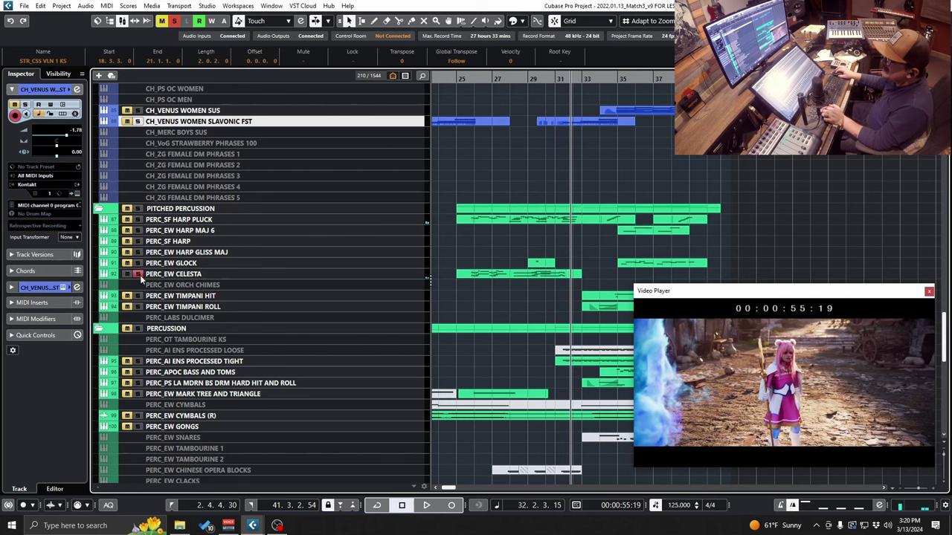
Solo WND_EW OBOE LEG in the woodwinds and play it from bar 27 into bar 32.
scroll(546, 278, "up", 15)
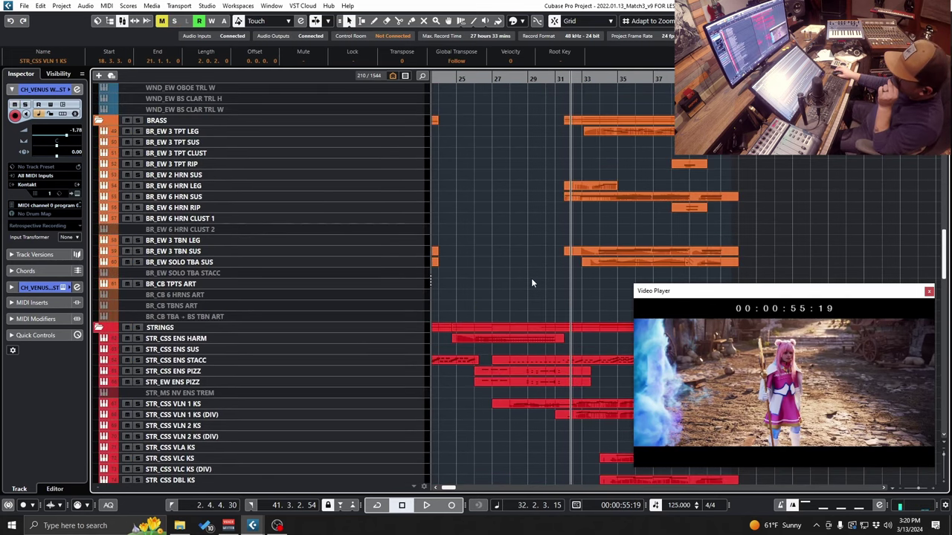
scroll(531, 282, "up", 10)
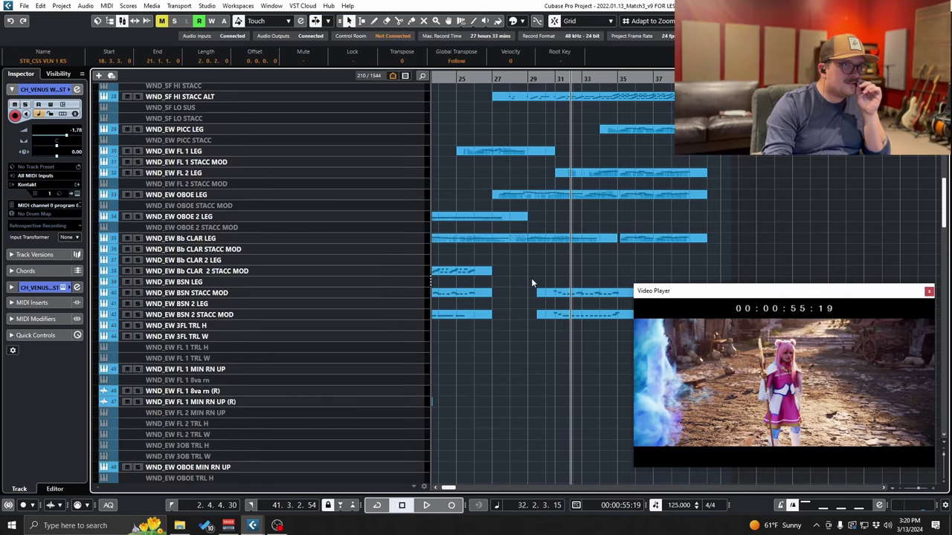
left_click(493, 78)
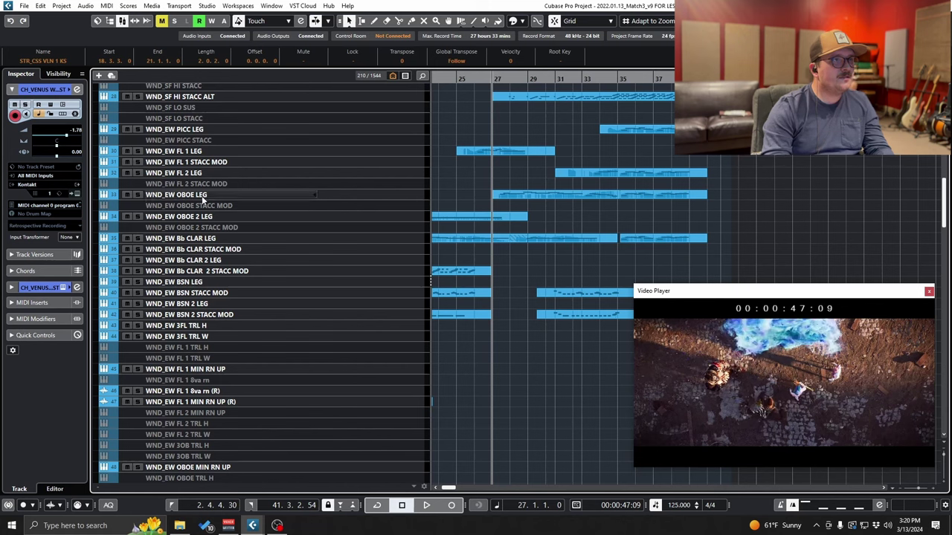
left_click(137, 194)
key("space")
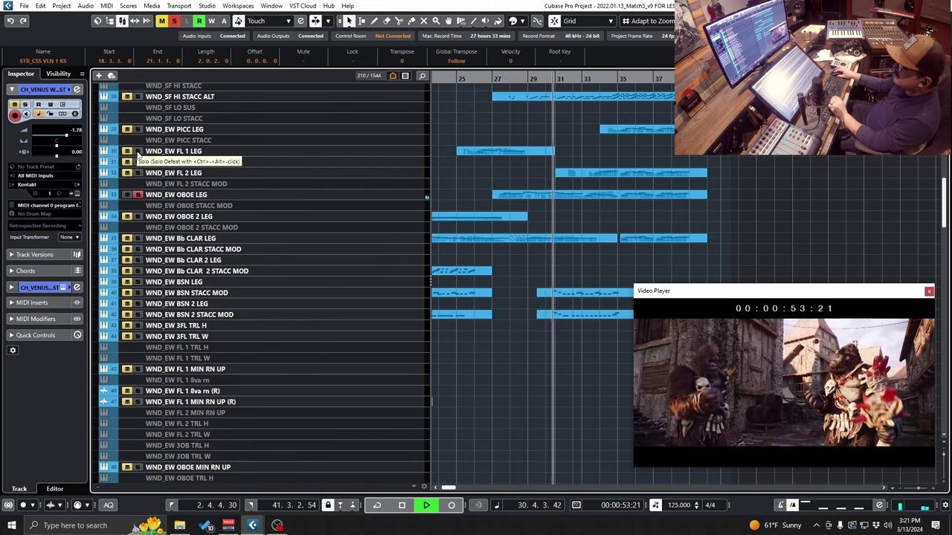
key("space")
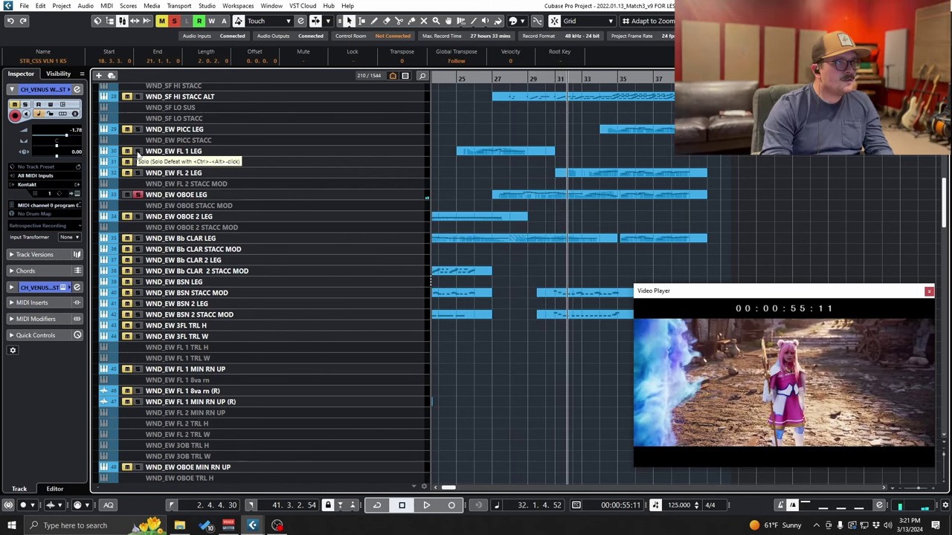
Add WND_EW FL 1 LEG to the solo, play it with the oboe from bar 26 into bar 27, and clear the oboe solo.
left_click(138, 151)
left_click(476, 77)
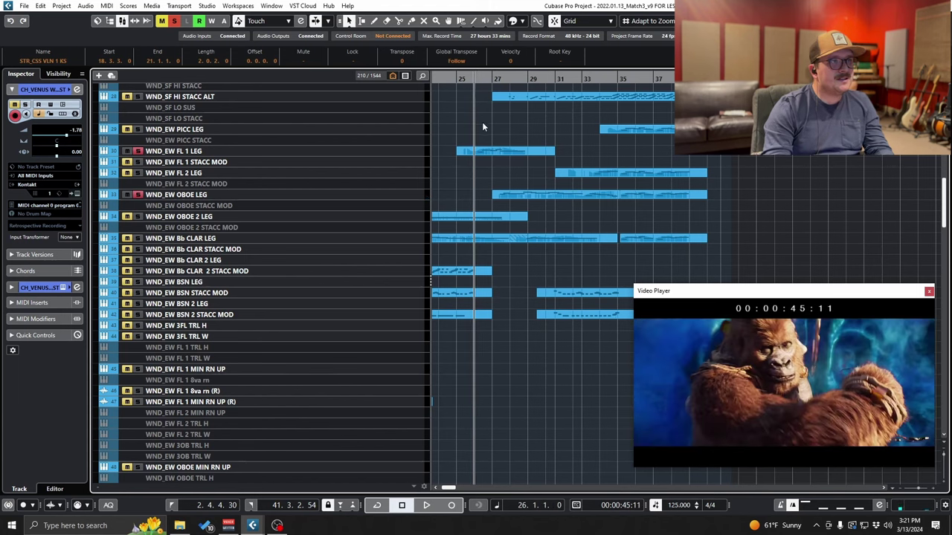
key("space")
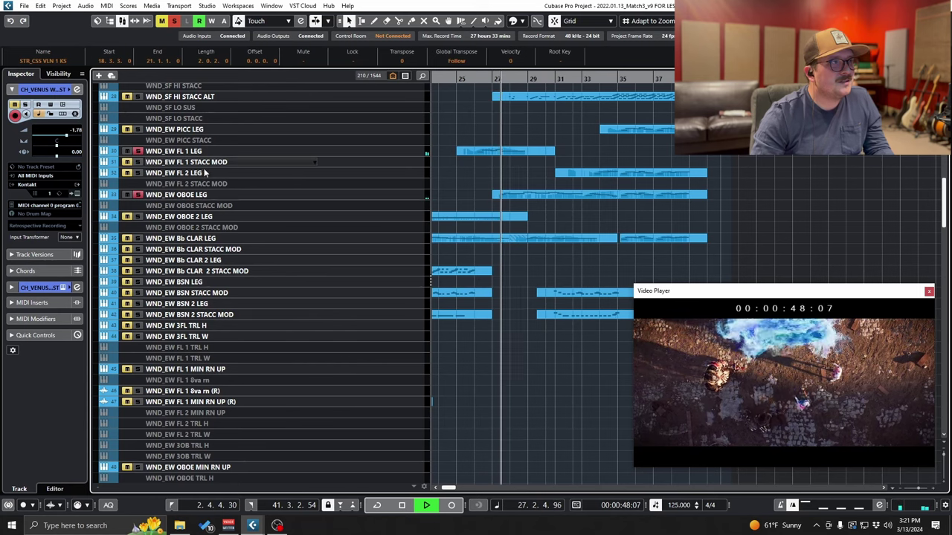
left_click(138, 195)
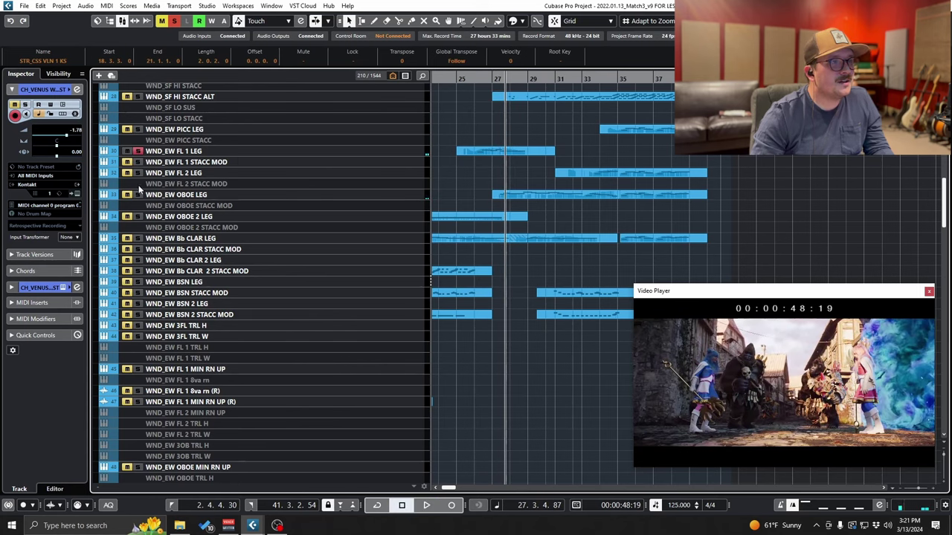
Solo the FL 1, OBOE and Bb CLAR legato parts together and play them from bar 26 into bar 32.
key("space")
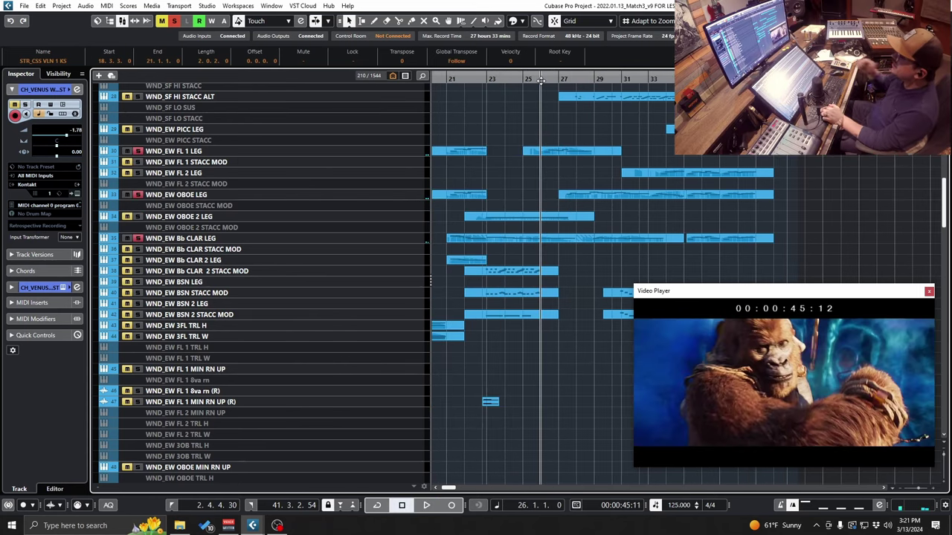
key("space")
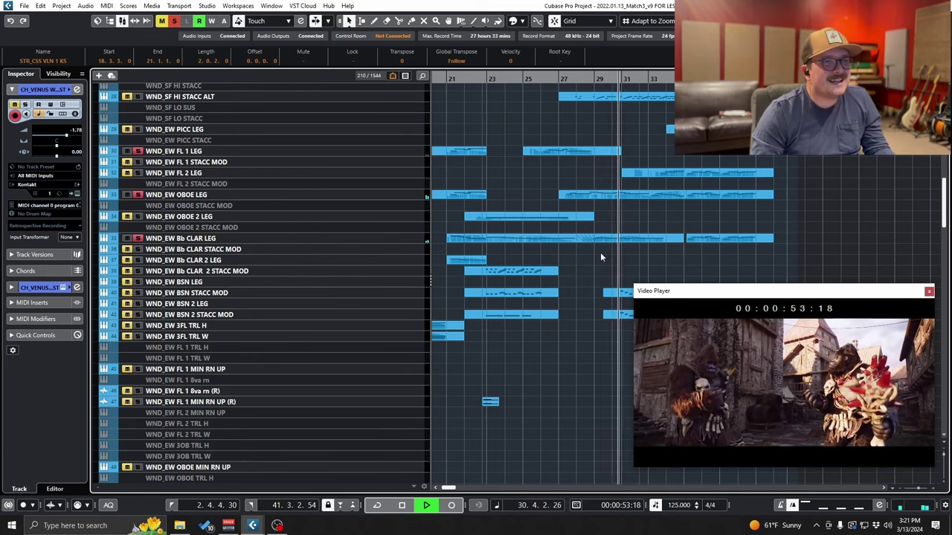
key("space")
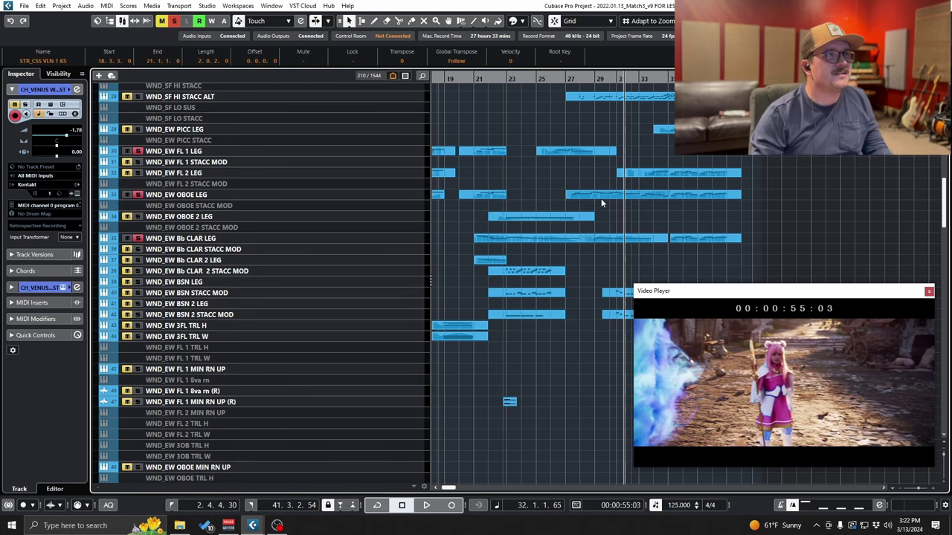
Solo STR_CSS ENS STACC, STR_CSS ENS PIZZ and STR_EW ENS PIZZ, play them from bar 28 into bar 32, and clear all solos.
scroll(601, 199, "up", 3)
left_click(579, 80)
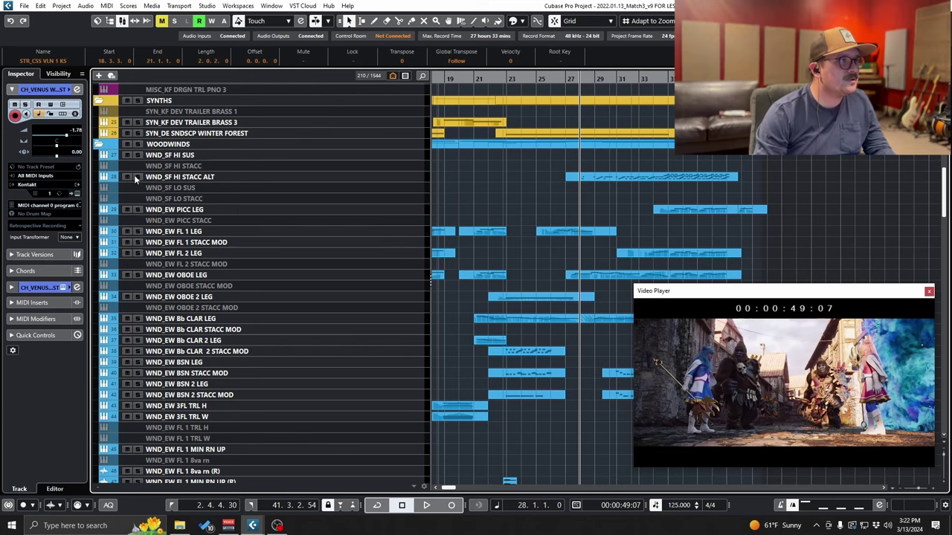
scroll(277, 267, "down", 20)
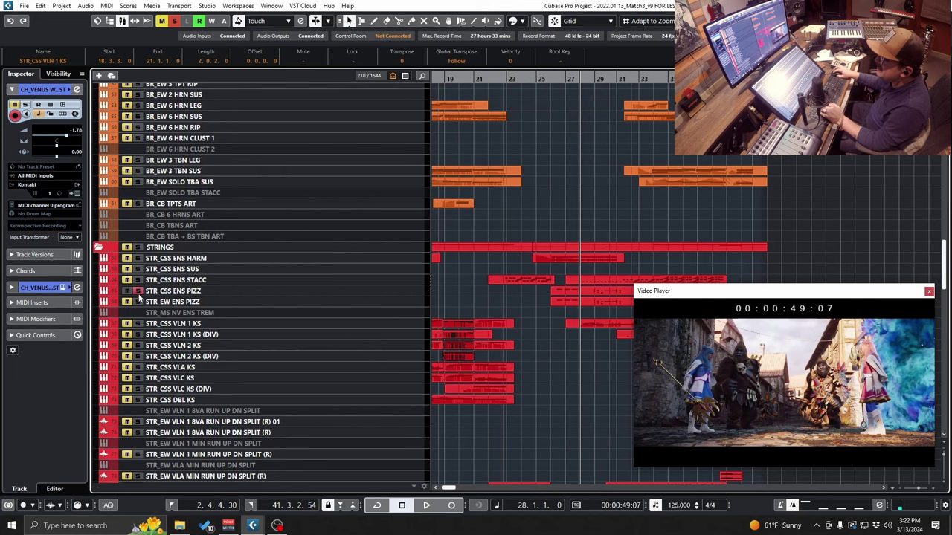
scroll(606, 344, "down", 15)
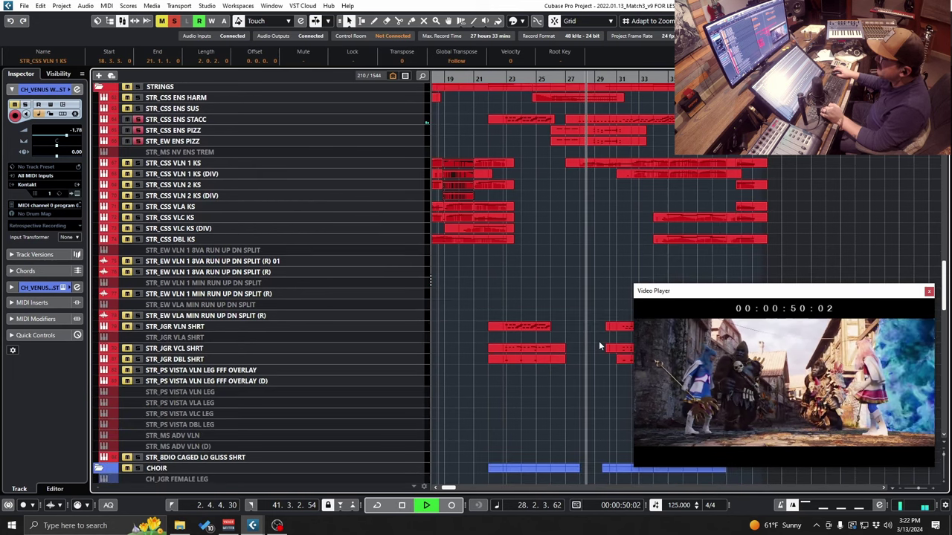
scroll(599, 345, "up", 8)
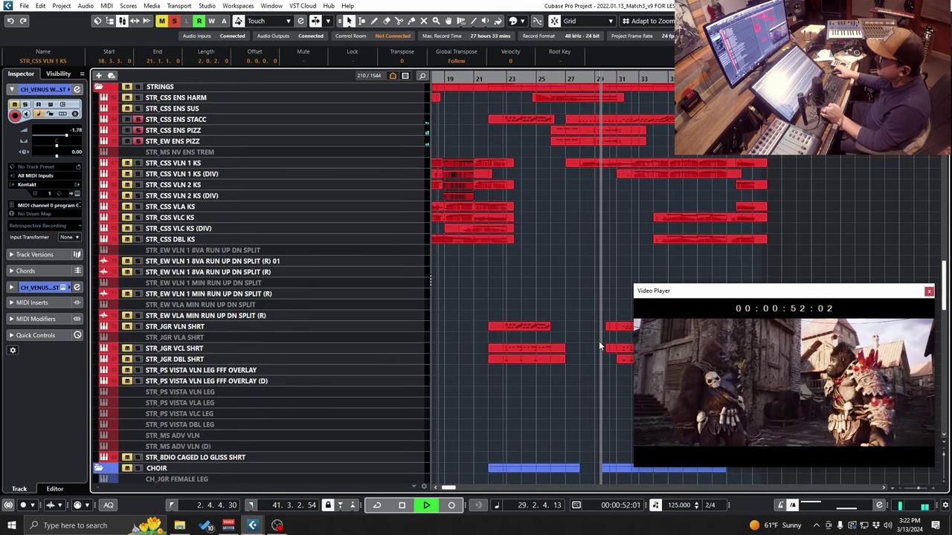
scroll(582, 343, "up", 3)
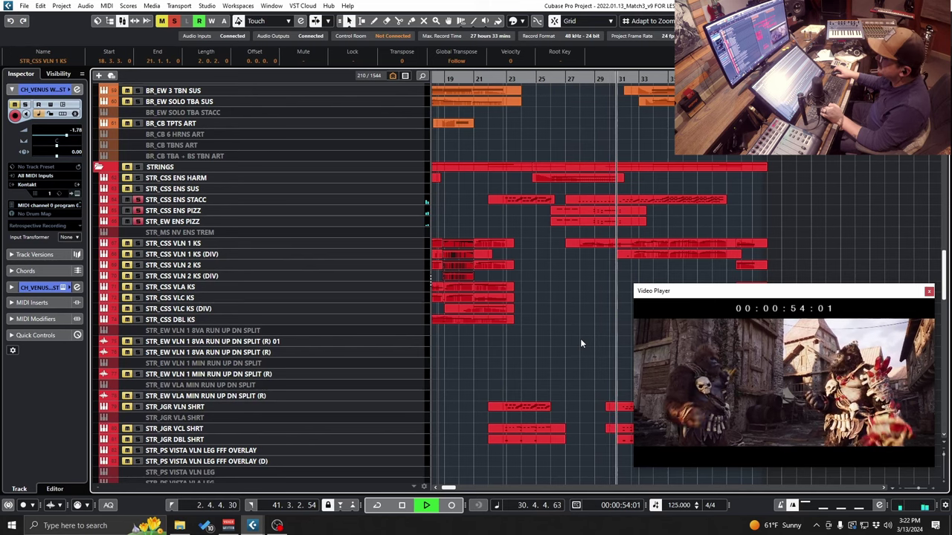
scroll(581, 344, "up", 5)
key("space")
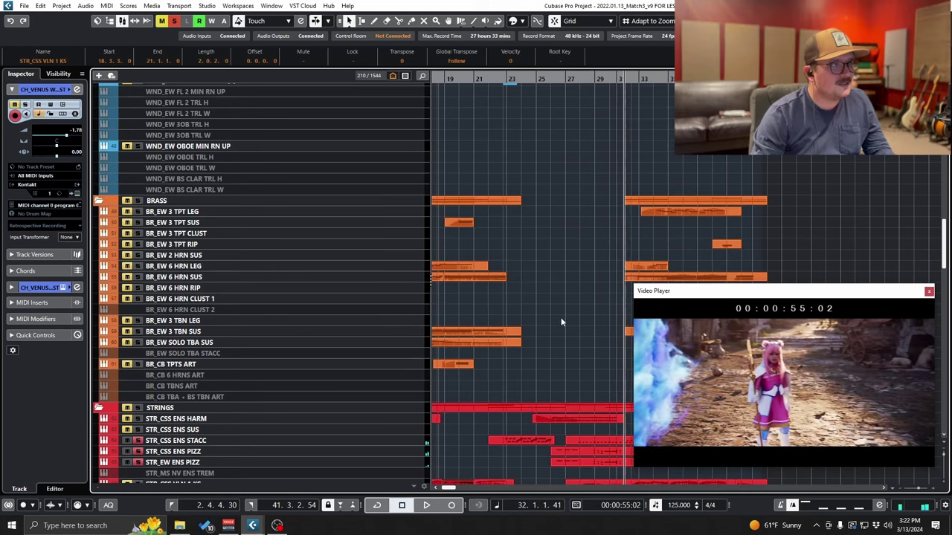
left_click(174, 20)
Set the playhead to bar 31 and look over the string and choir parts from there on.
scroll(521, 244, "down", 6)
scroll(519, 243, "up", 2)
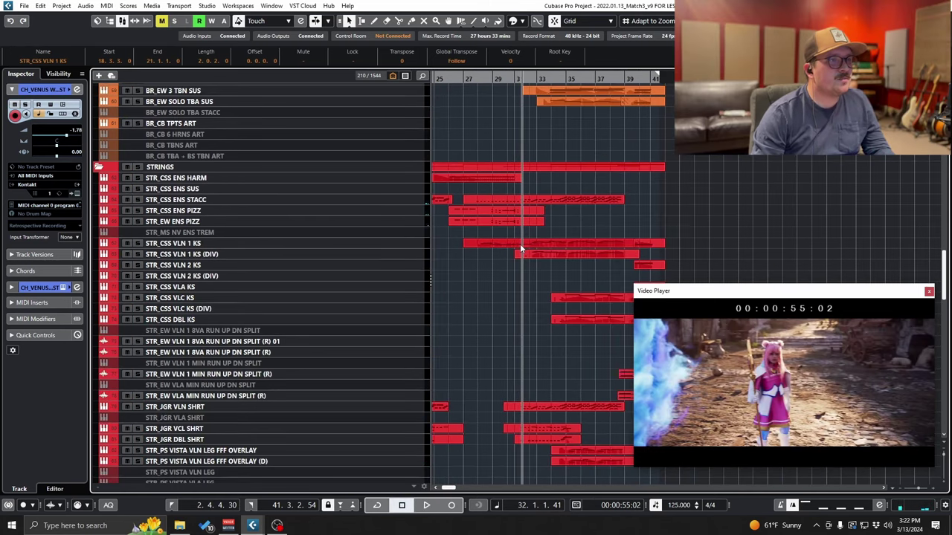
scroll(521, 244, "right", 2)
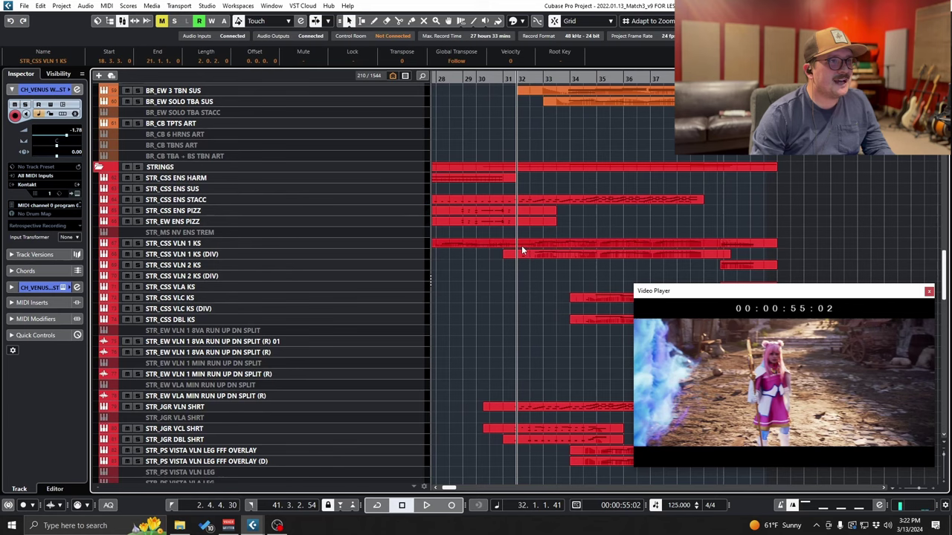
left_click(505, 80)
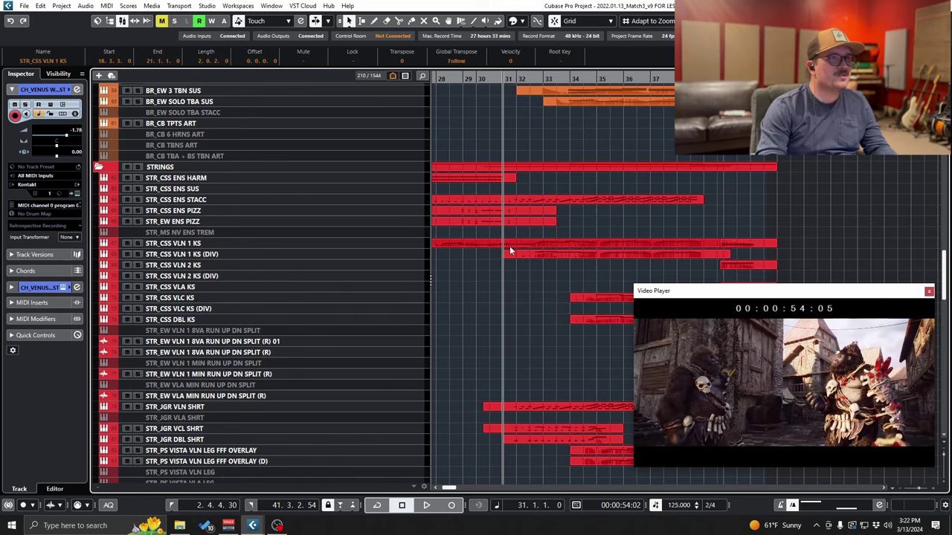
scroll(510, 249, "down", 5)
scroll(509, 252, "down", 1)
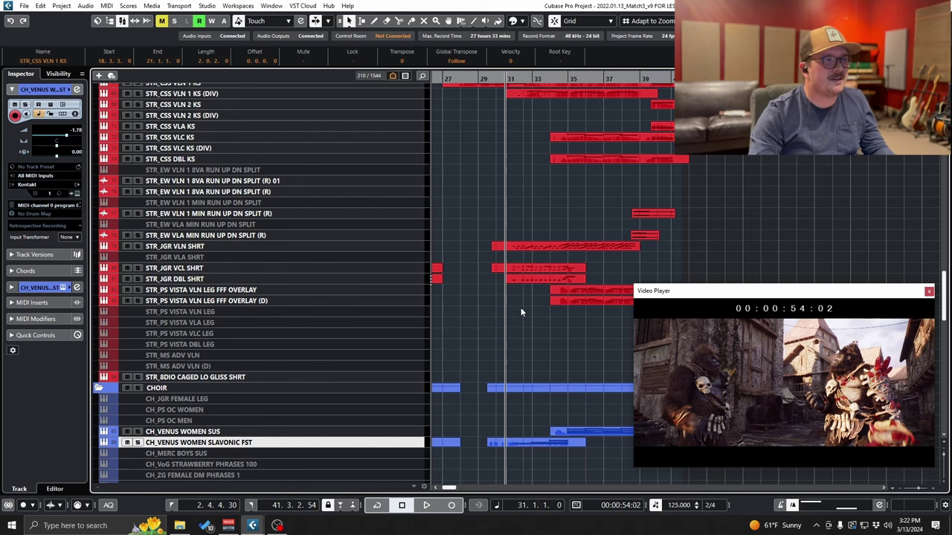
Play the full arrangement from bar 31 through to the ending in bar 41.
key("space")
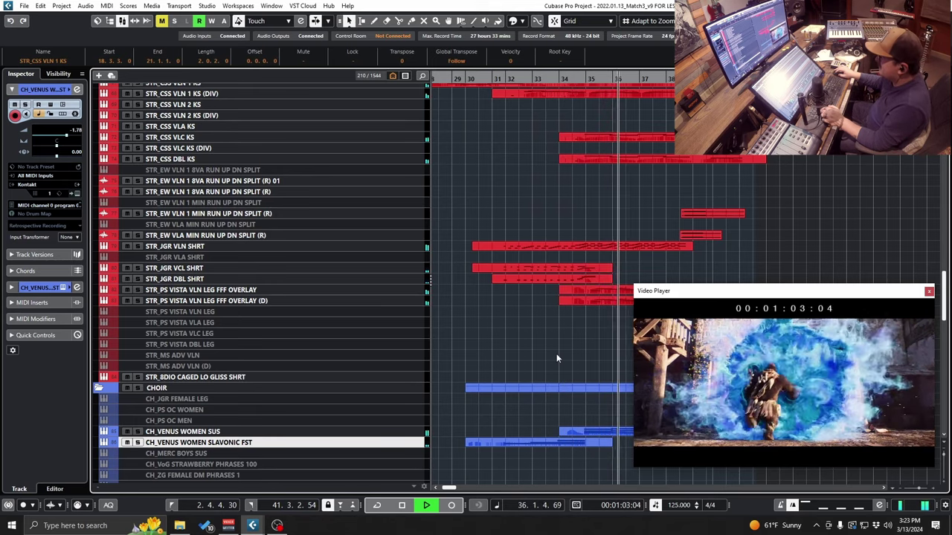
key("g")
key("g")
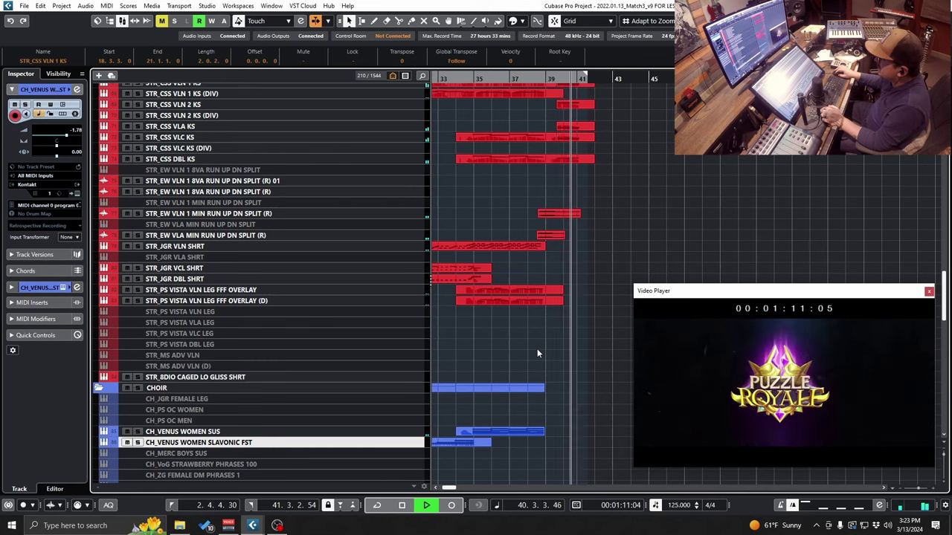
key("space")
key("g")
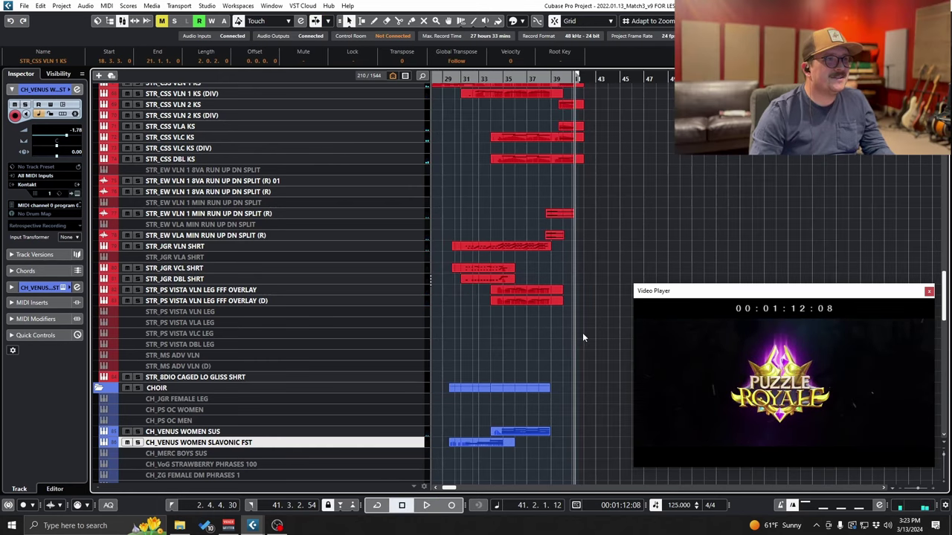
Return the playhead to bar 31 and briefly solo the whole STRINGS folder before clearing that solo.
key("h")
key("h")
key("h")
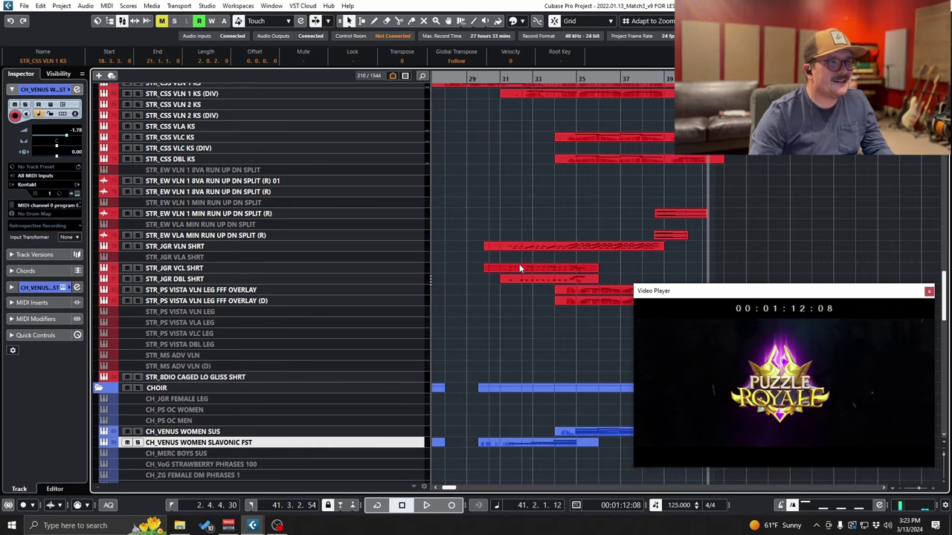
left_click(505, 78)
scroll(527, 287, "up", 5)
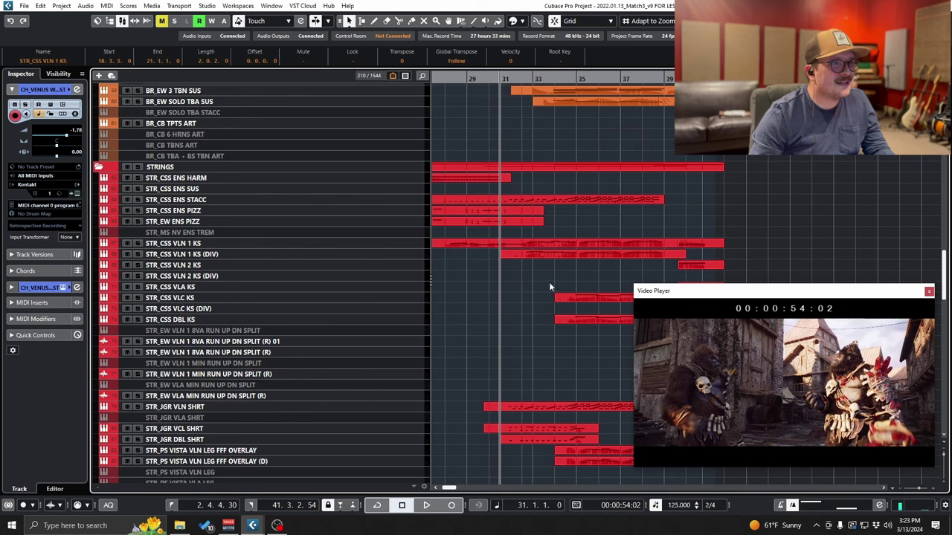
left_click(137, 166)
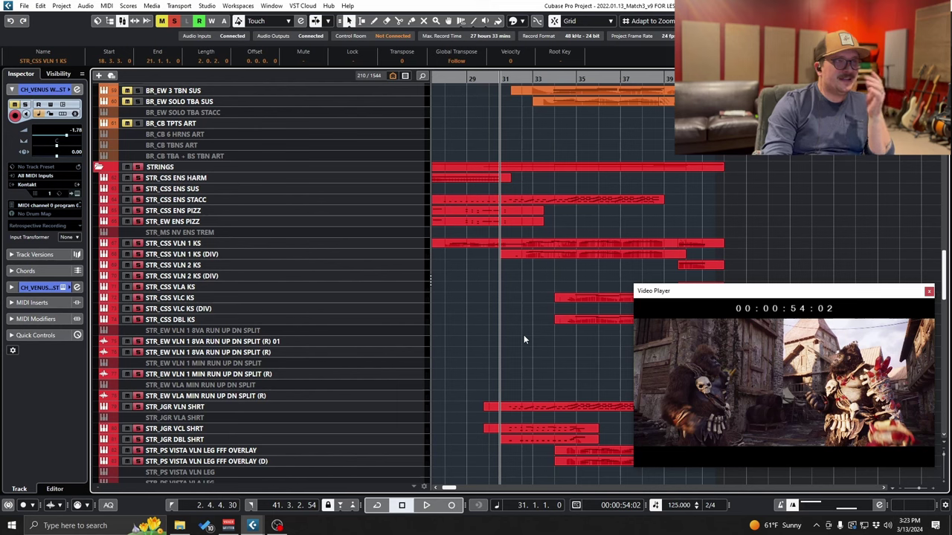
left_click(138, 166)
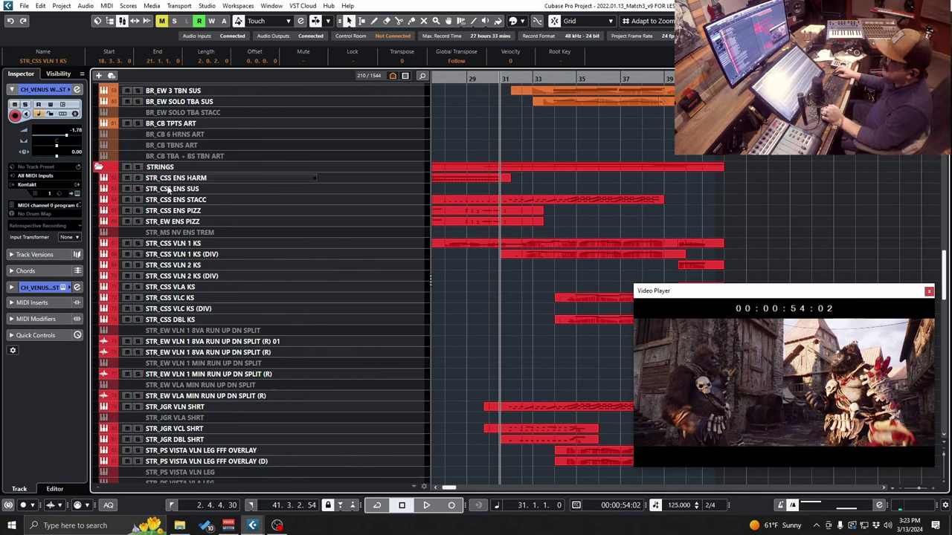
Solo STR_CSS ENS STACC and the STR_JGR VLN, VCL and DBL SHRT parts and play them from bar 31 into bar 37.
left_click(138, 200)
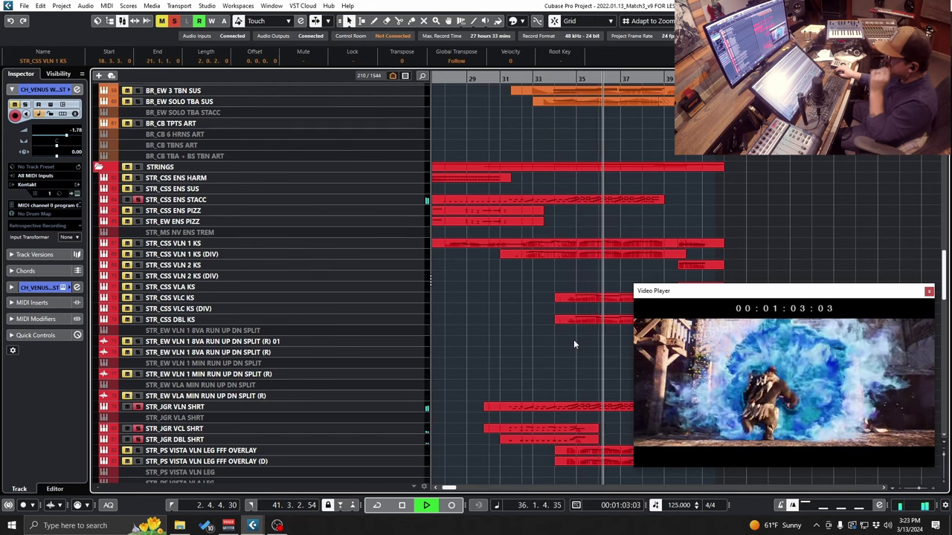
key("g")
scroll(542, 341, "down", 3)
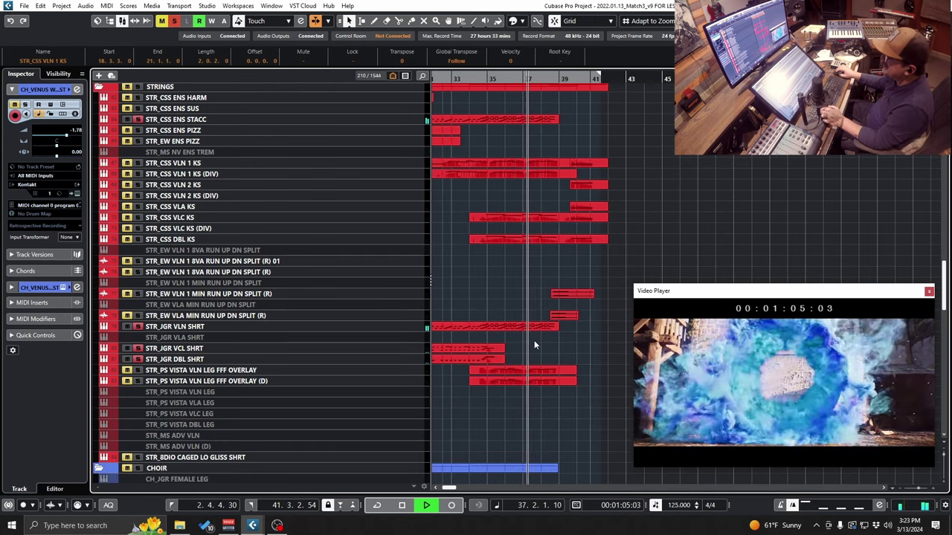
key("space")
Play the soloed short string parts together with WND_SF HI STACC ALT from bar 34 into bar 37, and clear the solos.
scroll(536, 337, "left", 2)
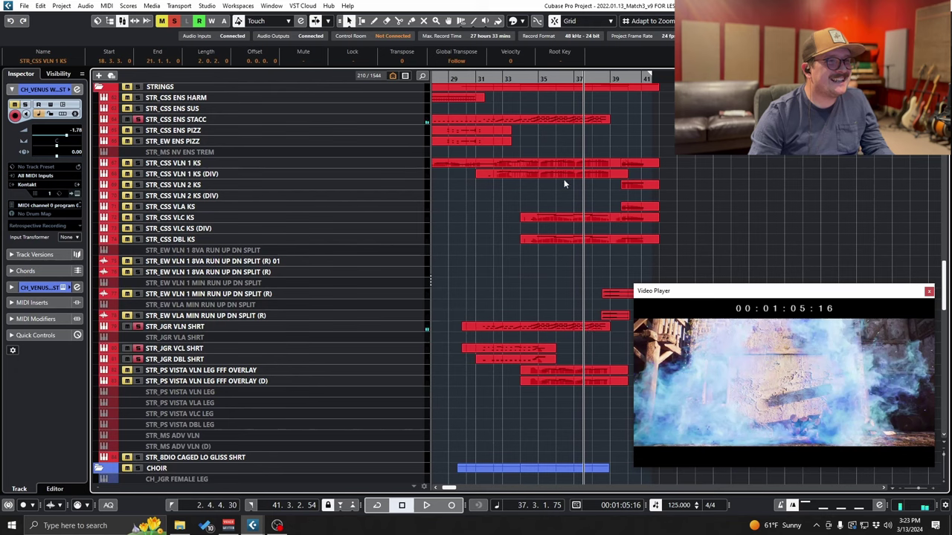
left_click(520, 79)
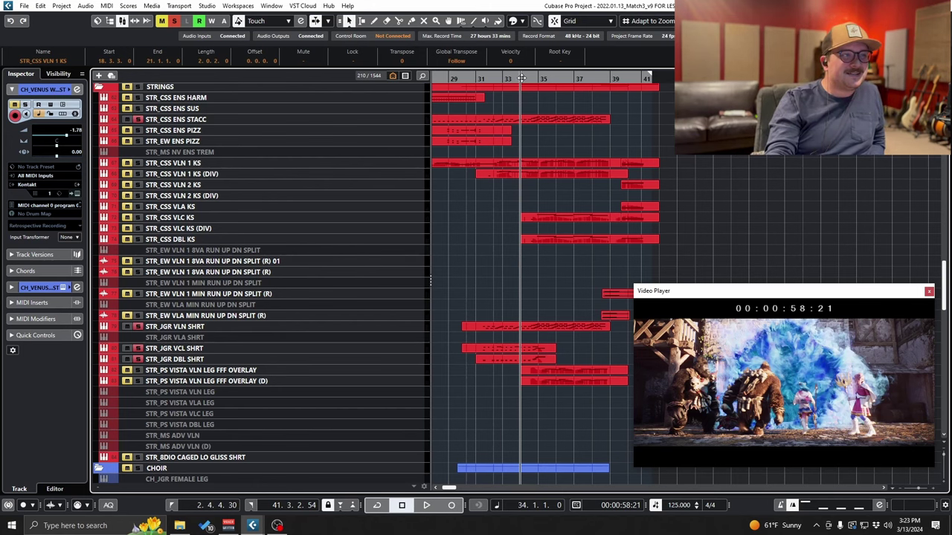
scroll(543, 160, "up", 15)
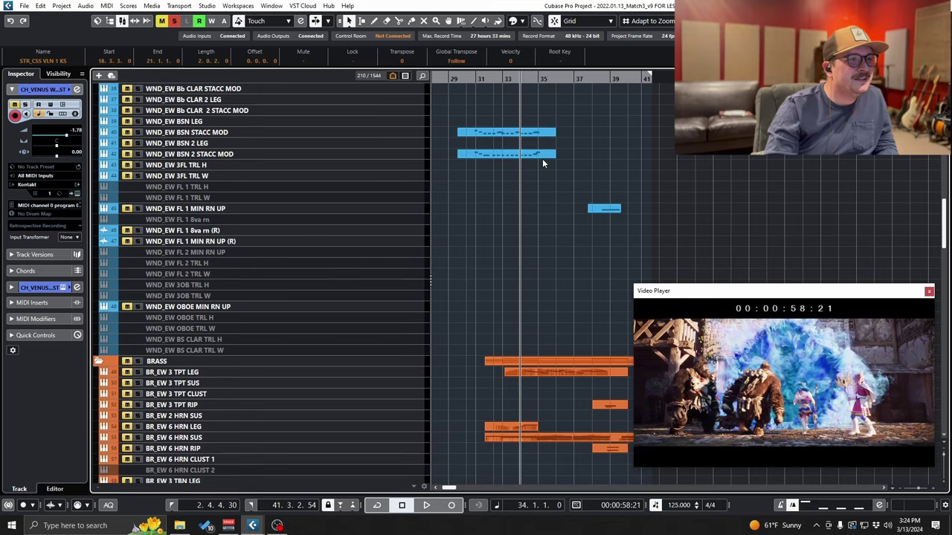
scroll(542, 159, "up", 4)
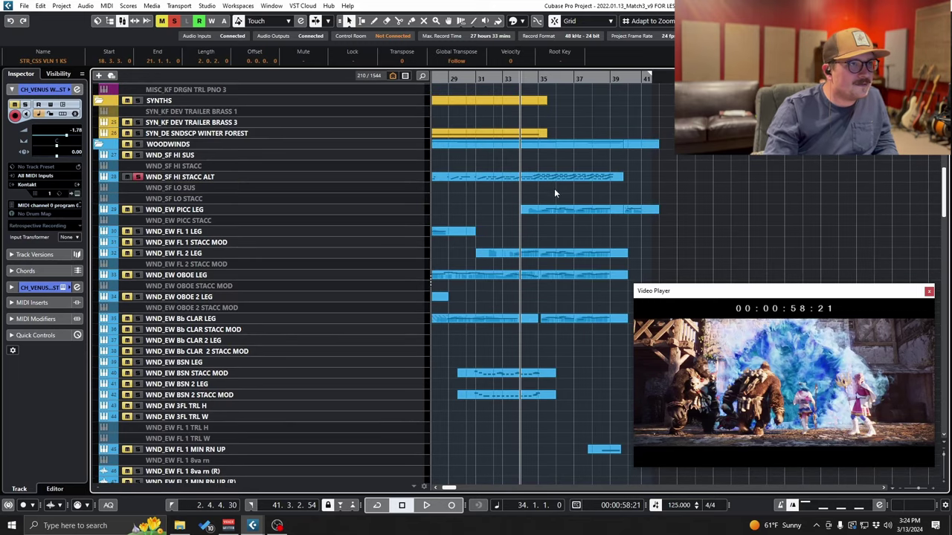
scroll(553, 193, "down", 20)
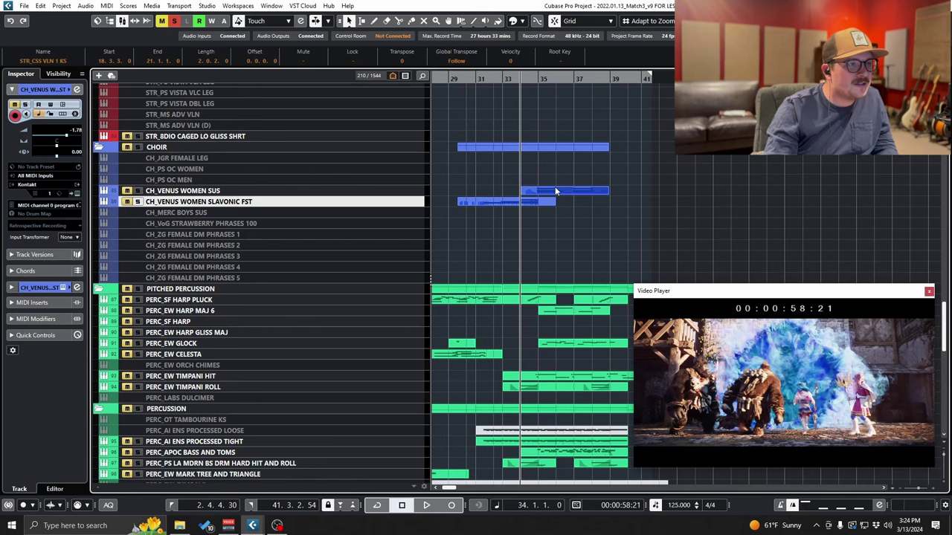
key("space")
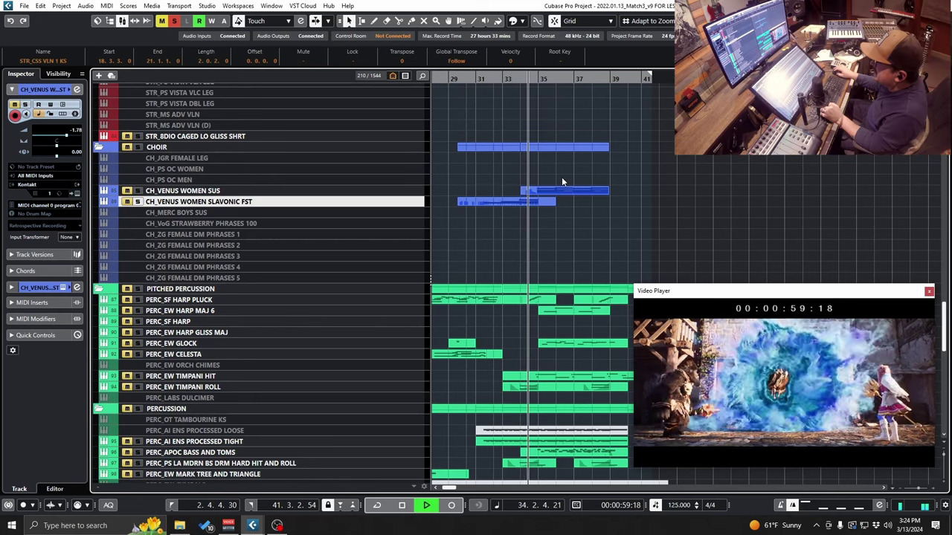
scroll(498, 264, "down", 10)
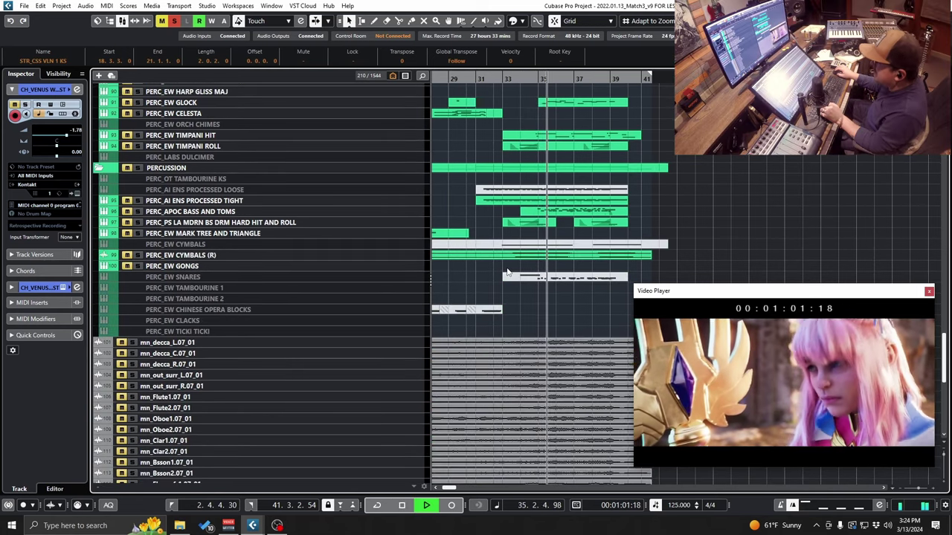
scroll(506, 272, "up", 20)
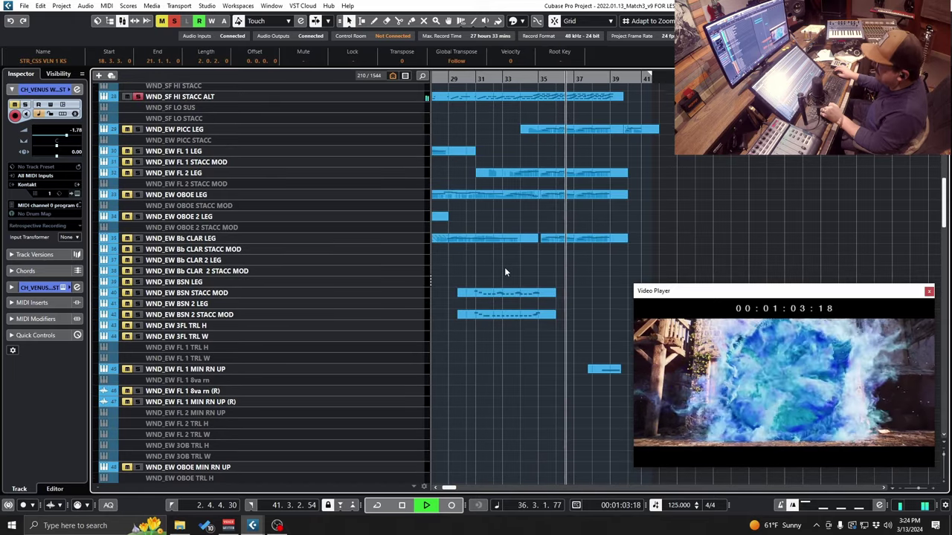
scroll(504, 272, "up", 5)
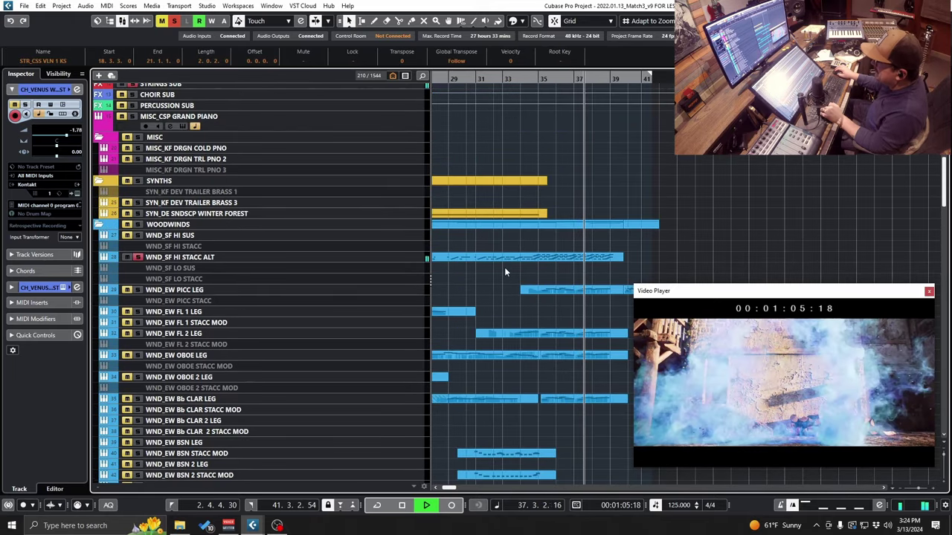
key("space")
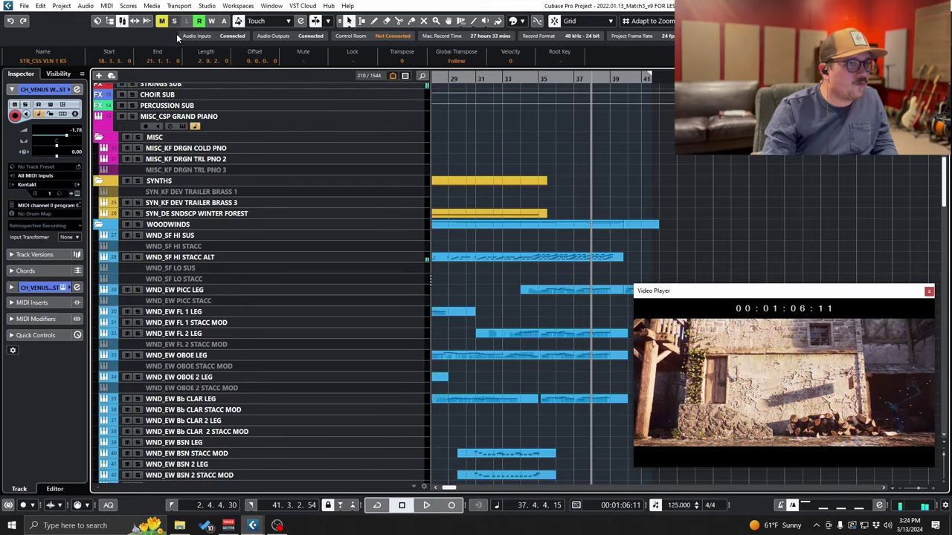
Solo the WND_EW PICC, FL 2 and OBOE LEG parts, both STR_CSS VLN 1 KS tracks and both STR_PS VISTA VLN LEG FFF OVERLAY tracks.
left_click(138, 290)
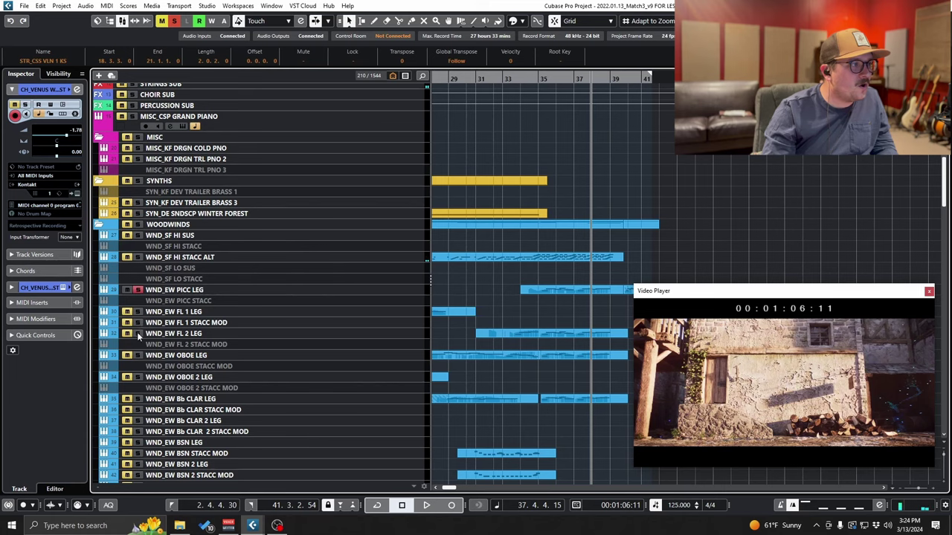
scroll(147, 346, "down", 5)
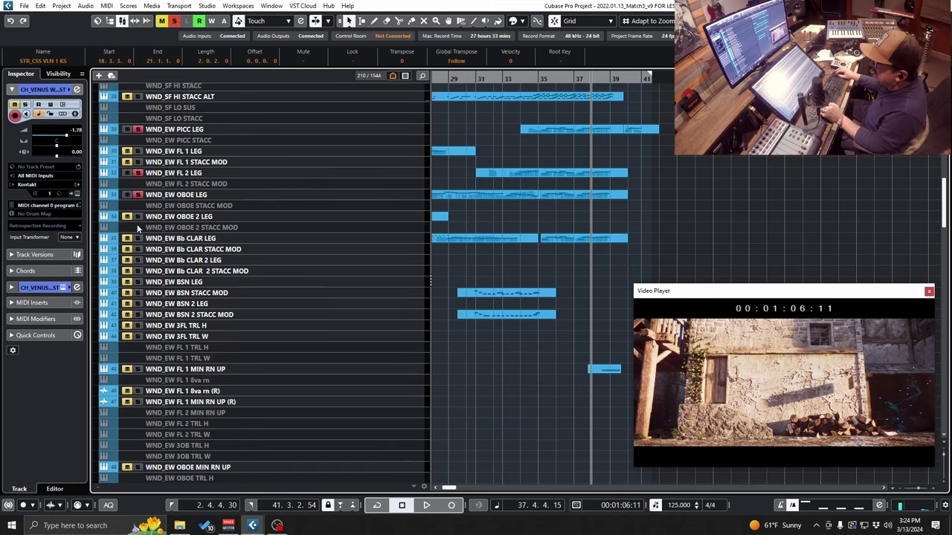
scroll(494, 293, "down", 15)
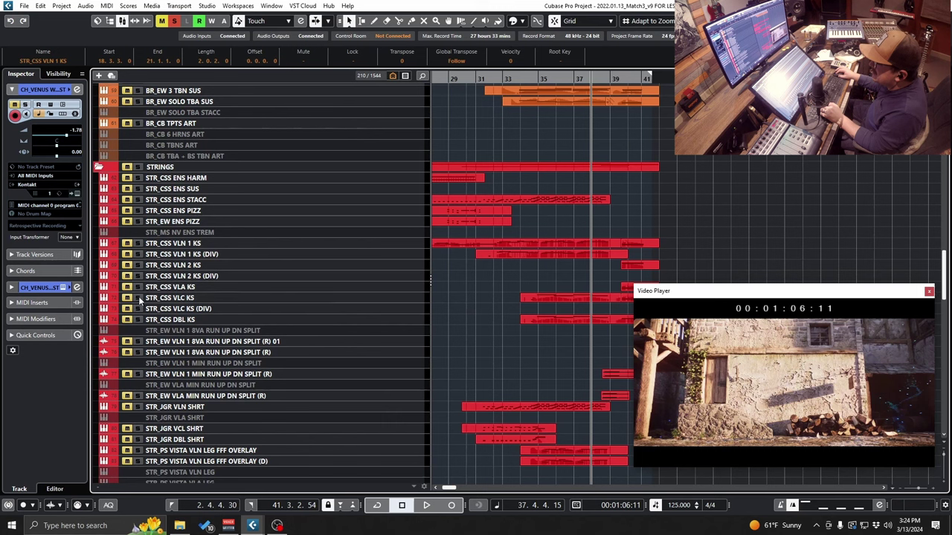
left_click(136, 255)
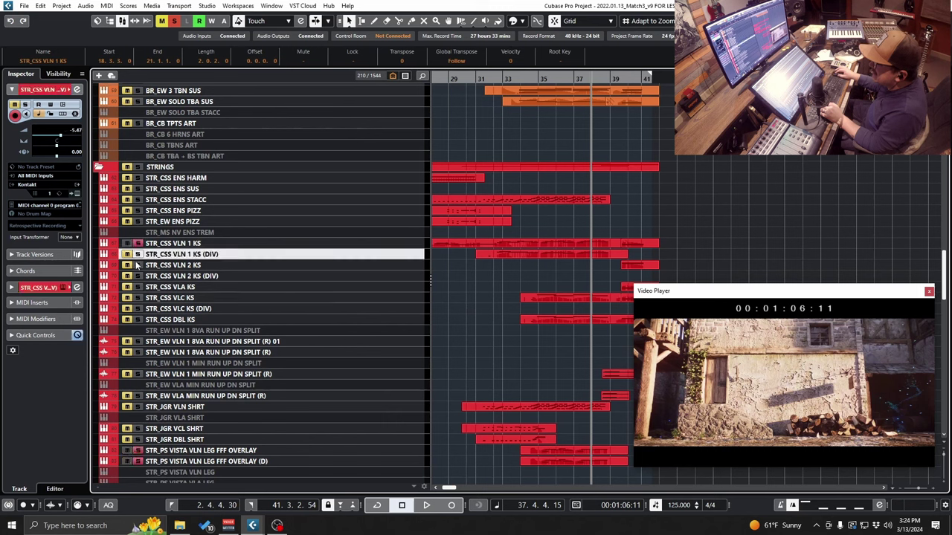
Play the soloed high woodwind and violin melody parts from bar 35 into bar 36.
left_click(542, 79)
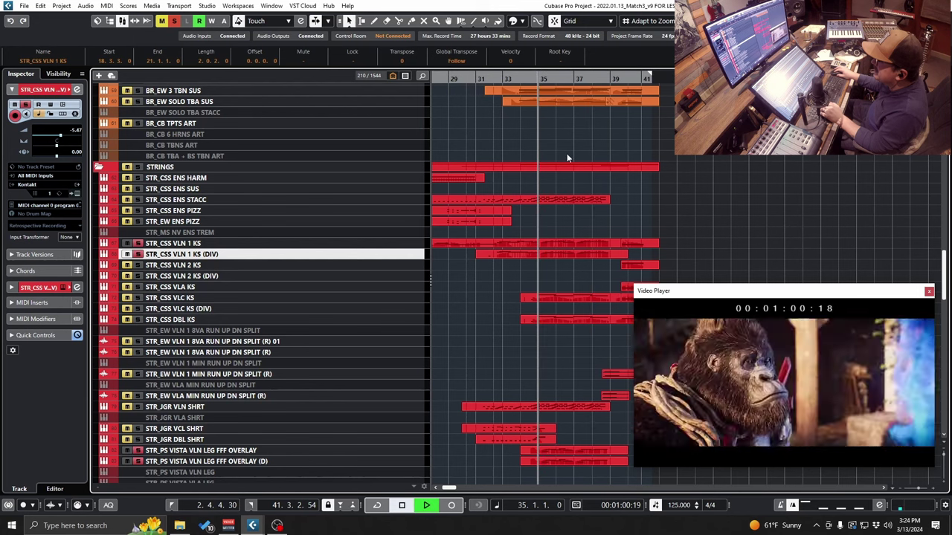
key("space")
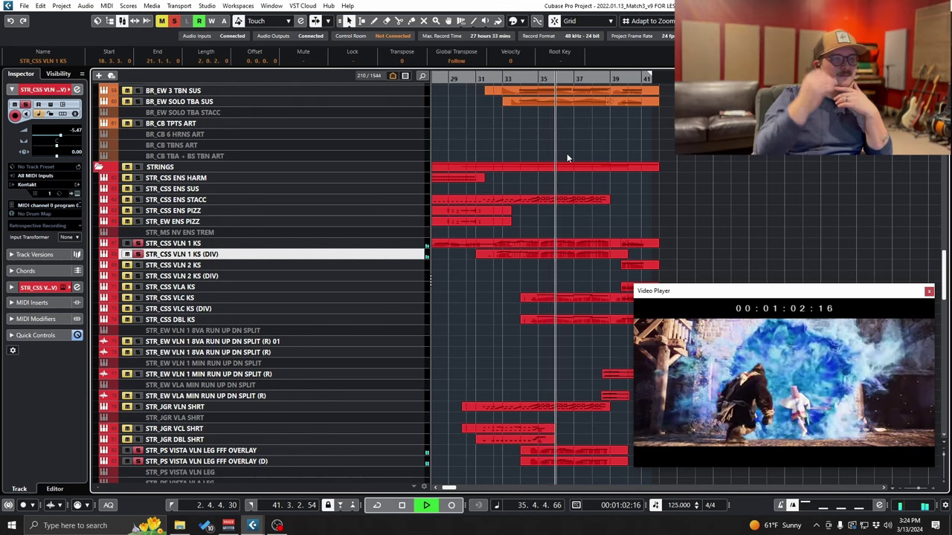
scroll(566, 153, "up", 5)
key("space")
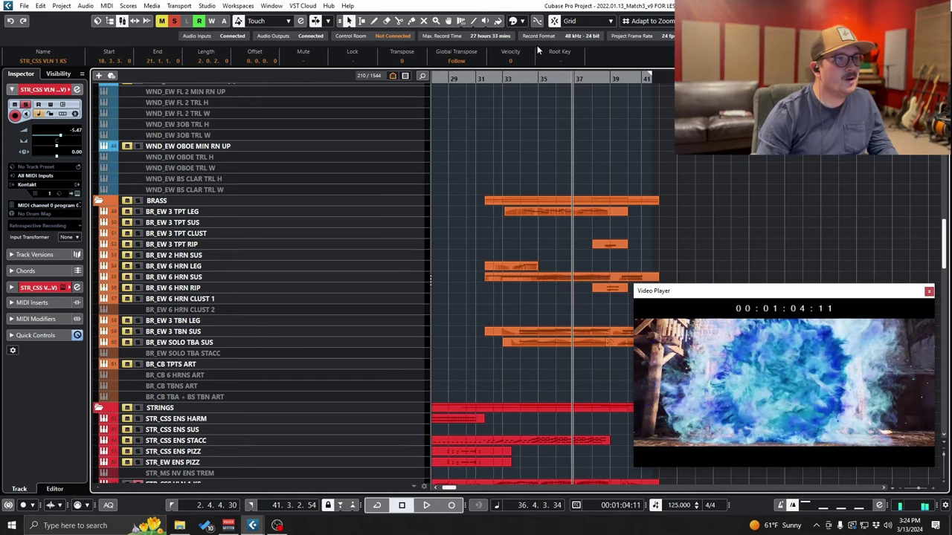
Add BR_EW 3 TPT LEG to the soloed melody parts, play them from bar 35 into bar 39, and clear all solos.
left_click(540, 78)
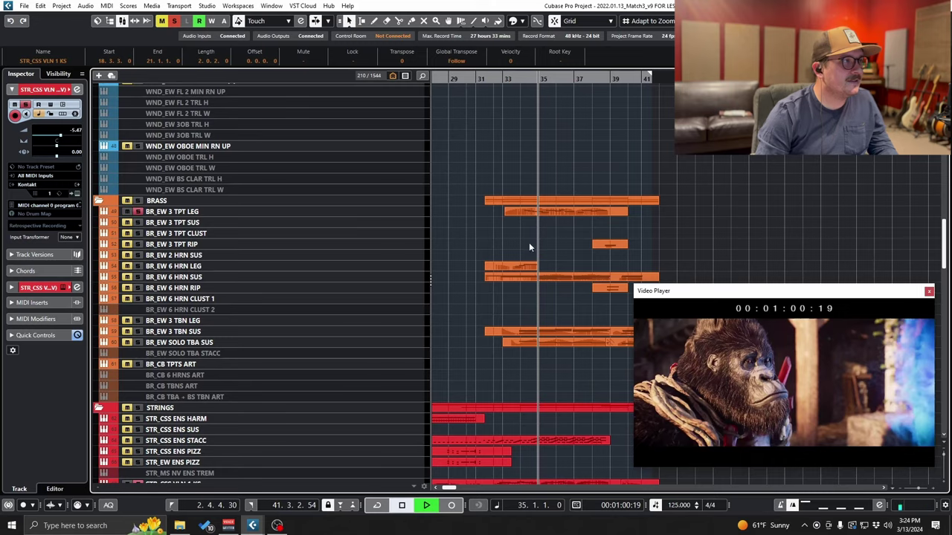
key("space")
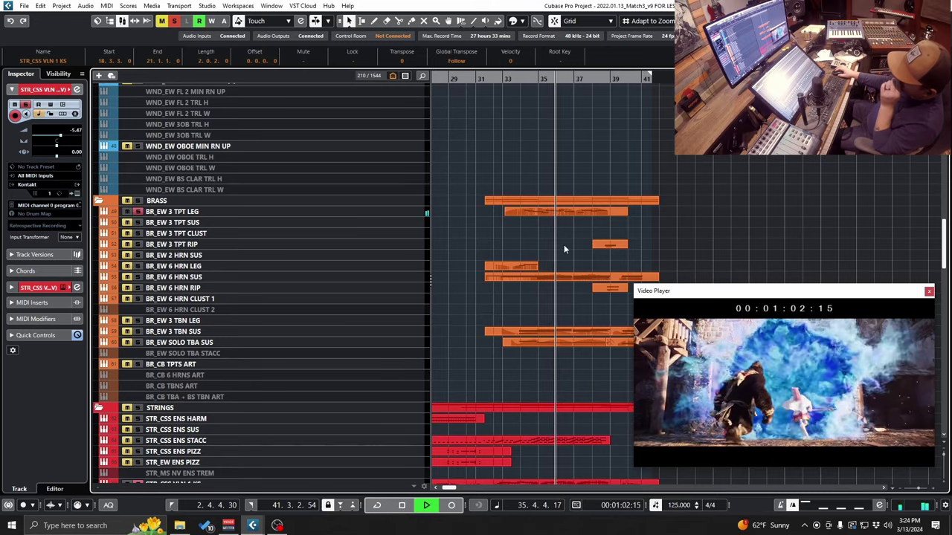
scroll(567, 268, "down", 5)
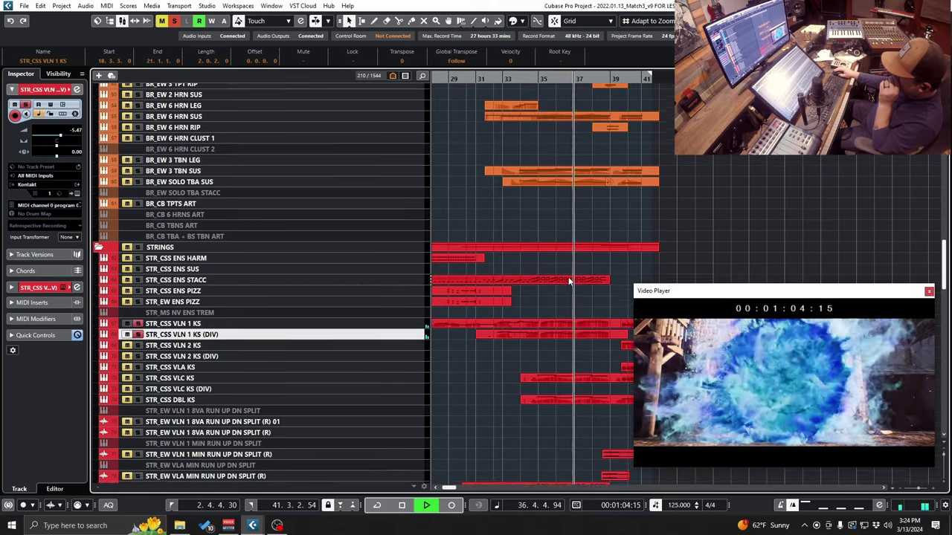
scroll(568, 281, "down", 15)
scroll(568, 281, "up", 5)
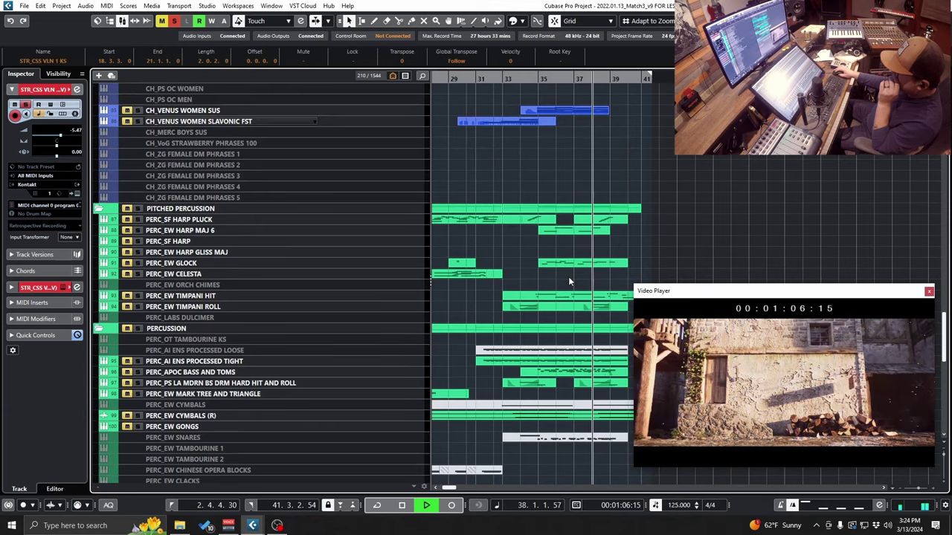
scroll(568, 281, "up", 5)
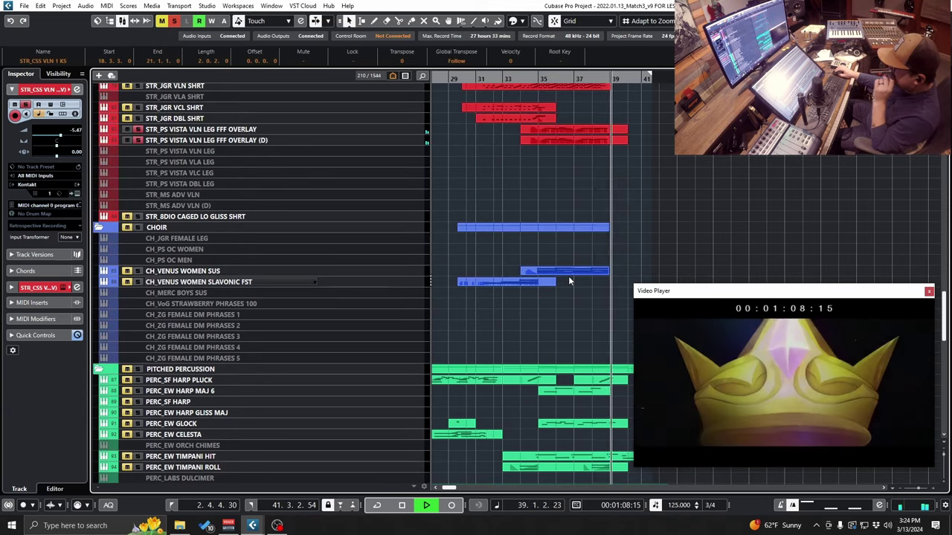
key("space")
left_click(174, 21)
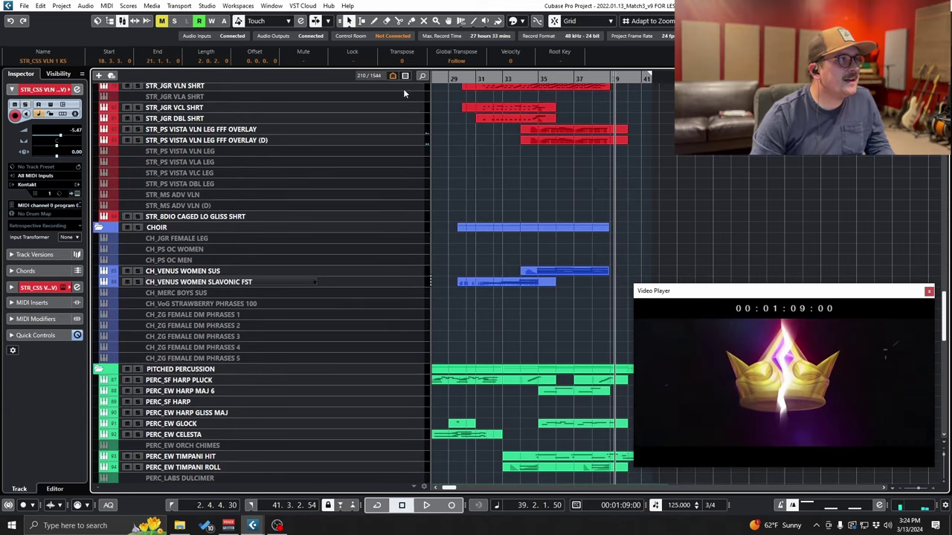
Play the full arrangement from bar 39 into bar 40 and look over the woodwind, brass and string parts of the ending.
left_click(610, 119)
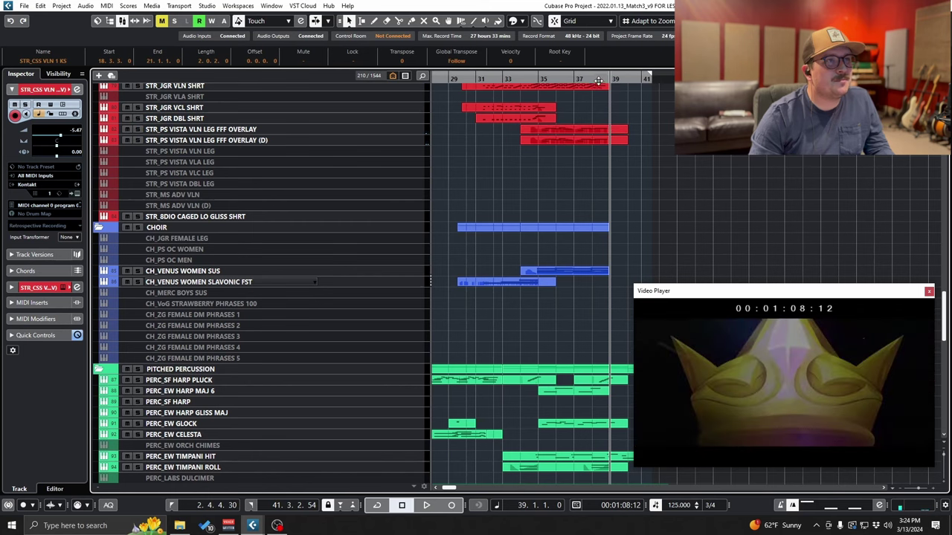
key("space")
scroll(607, 165, "up", 5)
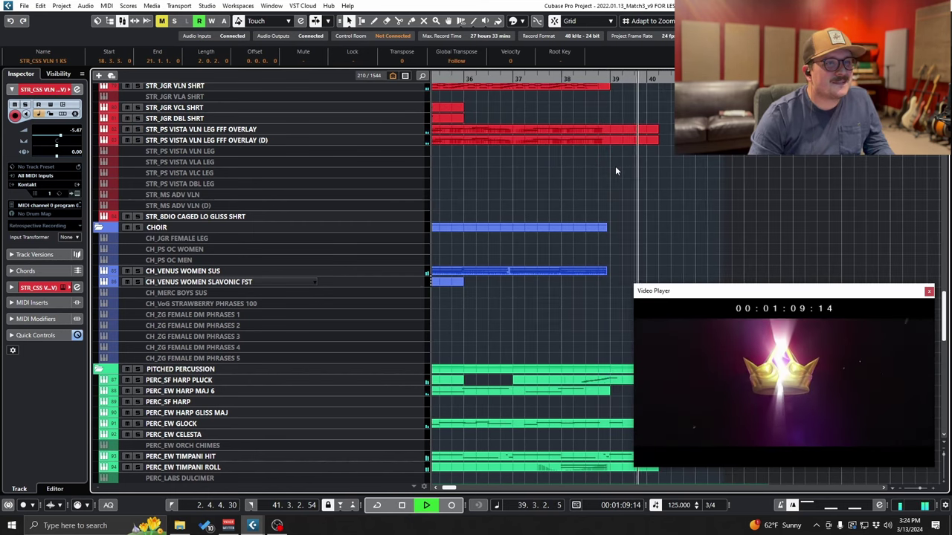
key("space")
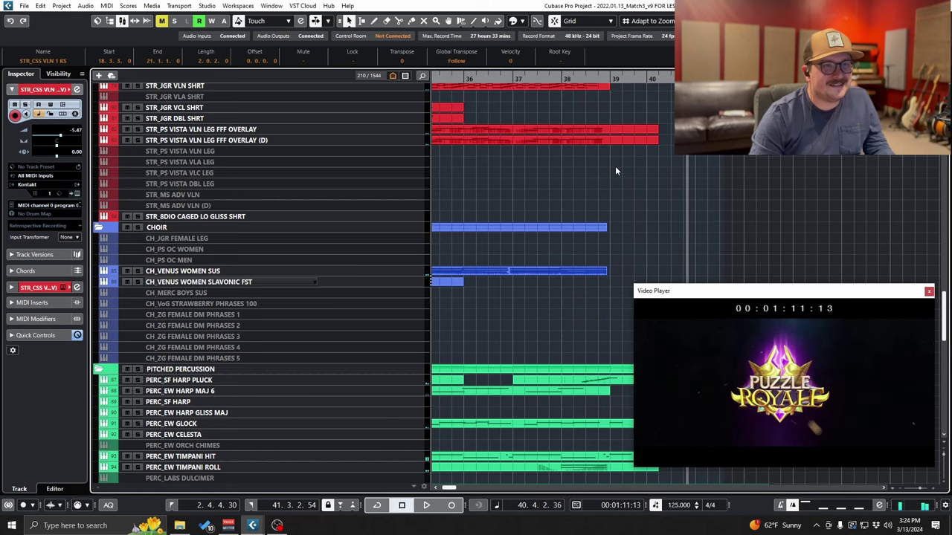
scroll(616, 167, "up", 20)
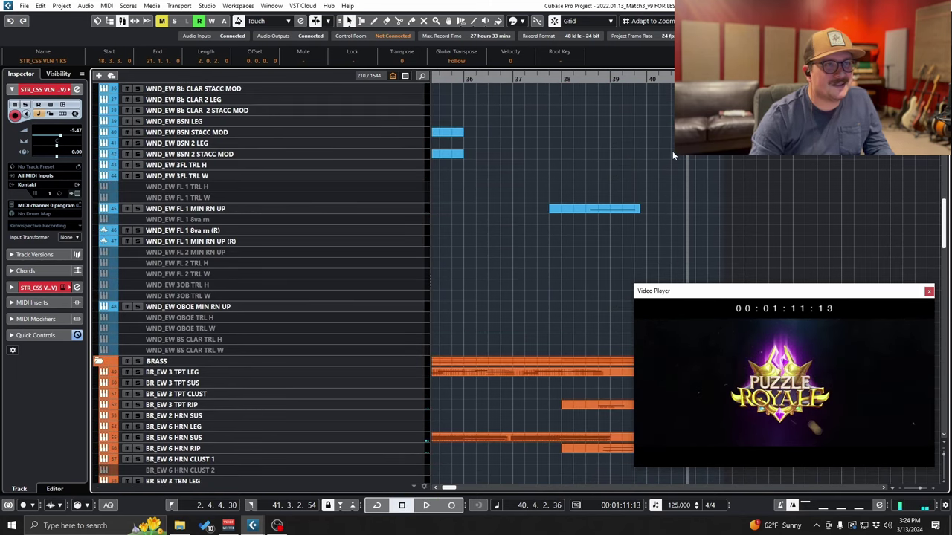
scroll(673, 156, "down", 15)
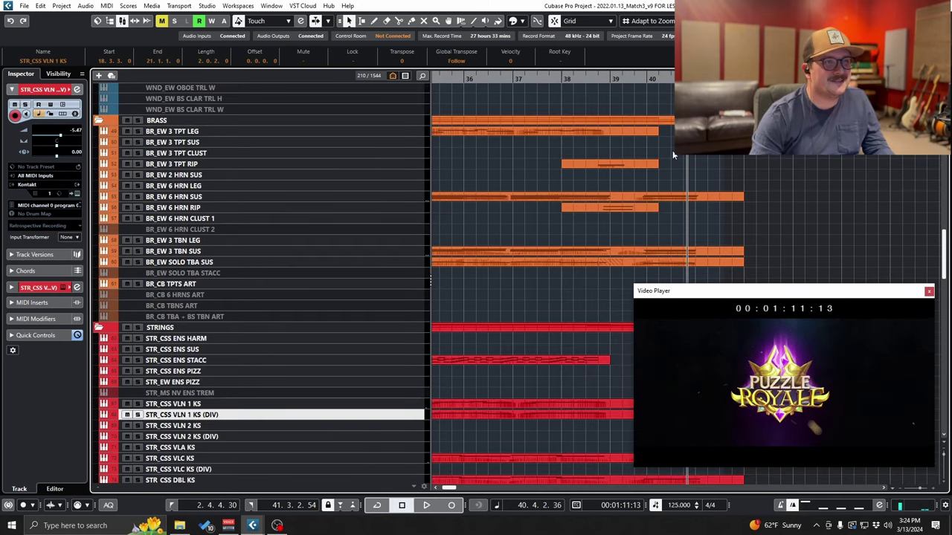
scroll(673, 155, "down", 5)
key("g")
key("g")
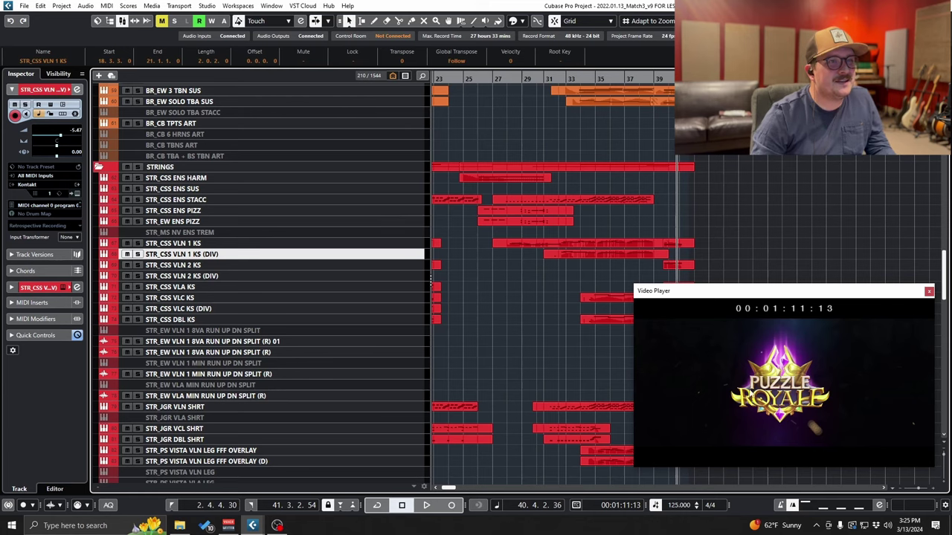
Solo BR_EW 6 HRN SUS, BR_EW 3 TBN SUS and BR_EW SOLO TBA SUS and play them from bar 34 into bar 40.
left_click(556, 79)
scroll(579, 200, "down", 5)
scroll(579, 199, "up", 7)
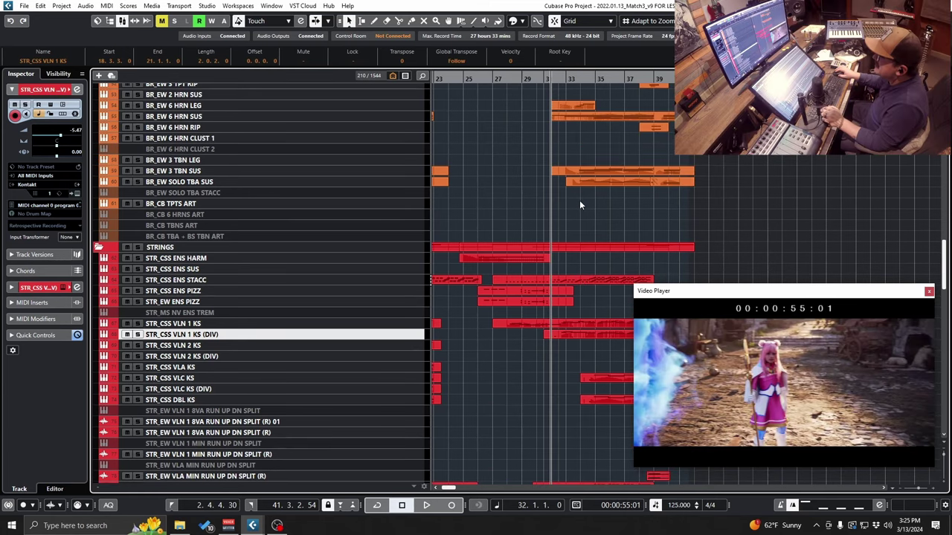
scroll(579, 200, "up", 3)
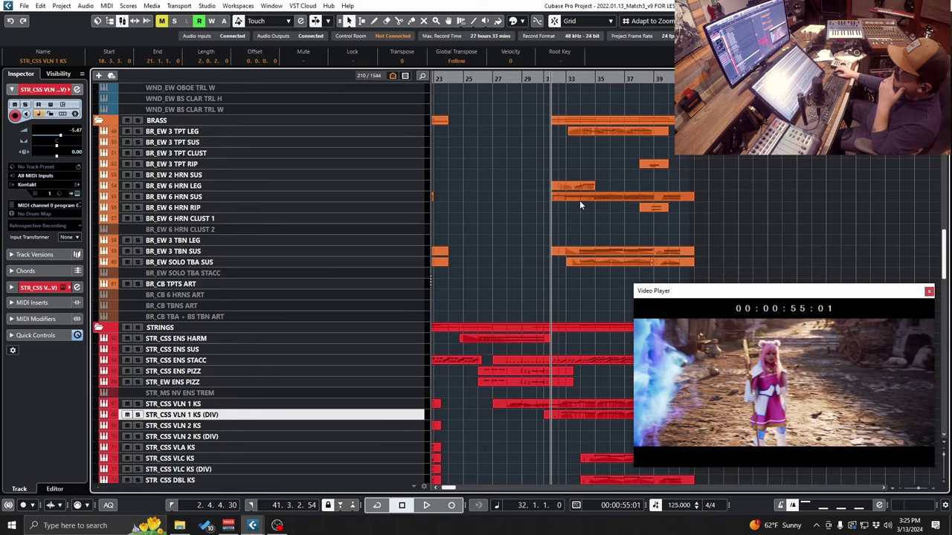
left_click(578, 81)
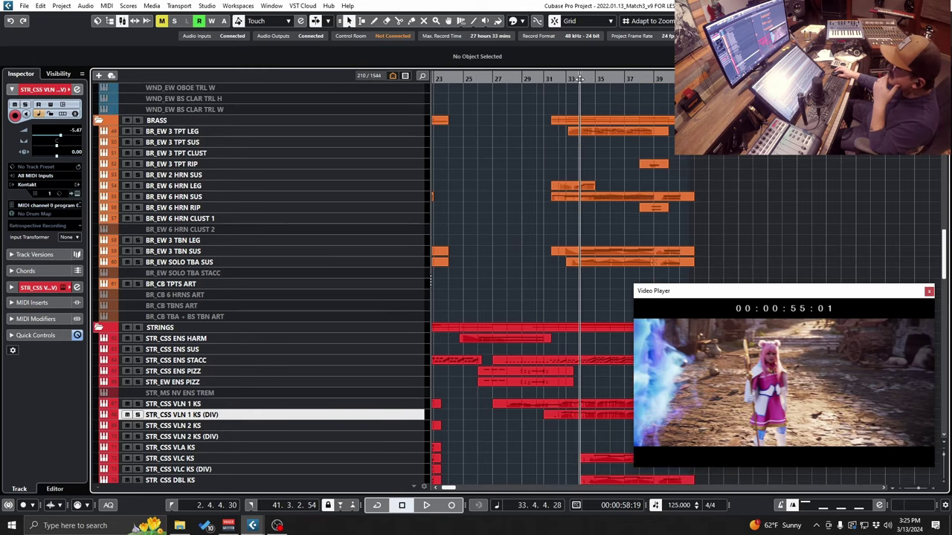
left_click(148, 197)
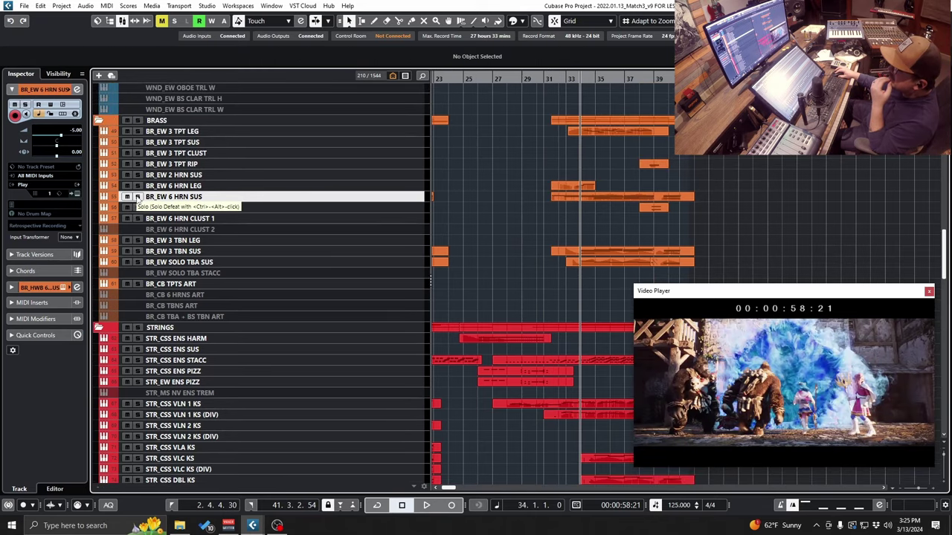
left_click(138, 197)
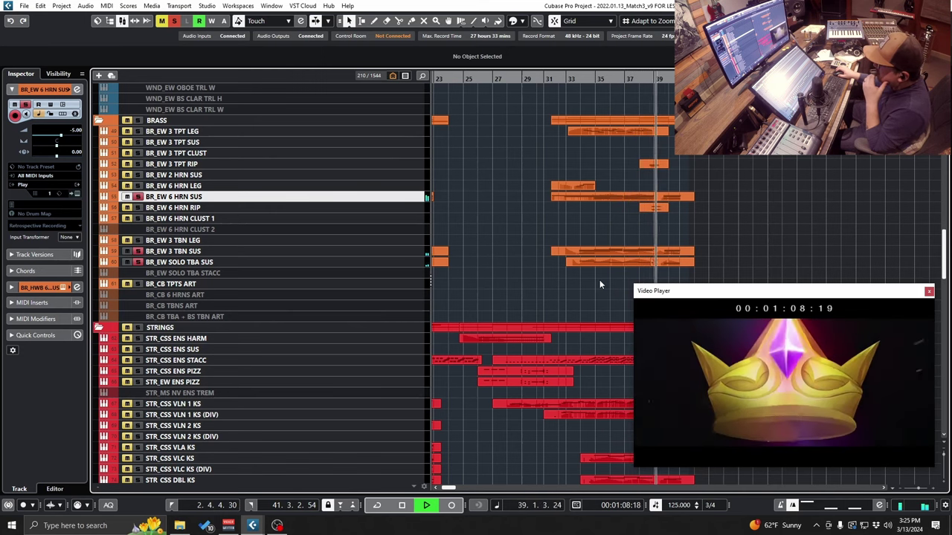
key("space")
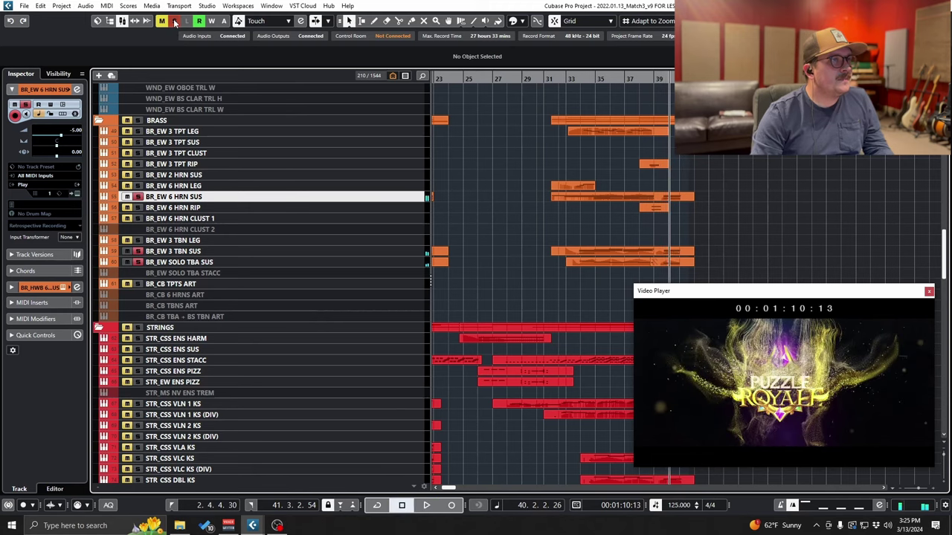
Clear the brass solos, solo the PITCHED PERCUSSION and PERCUSSION folders, and play them from bar 35 into bar 39.
left_click(175, 21)
left_click(598, 78)
scroll(562, 260, "down", 20)
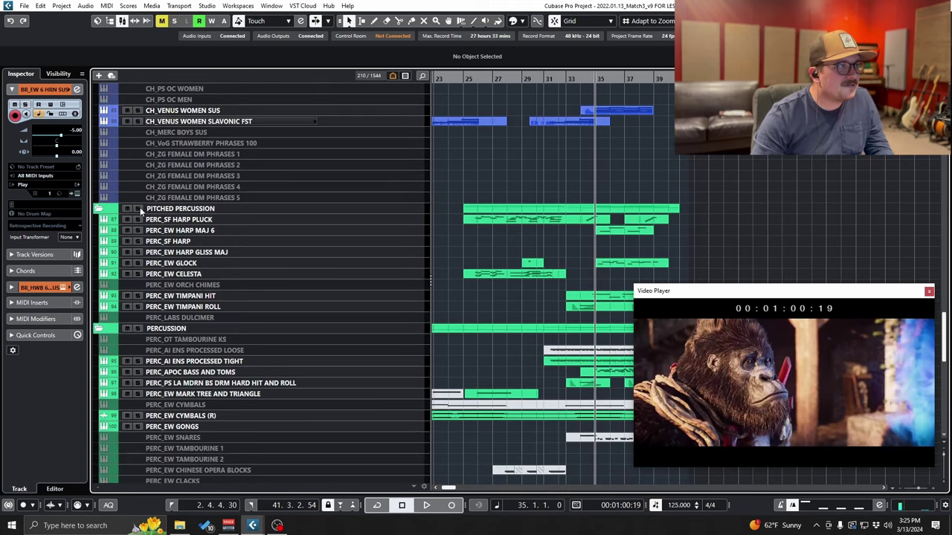
left_click(137, 209)
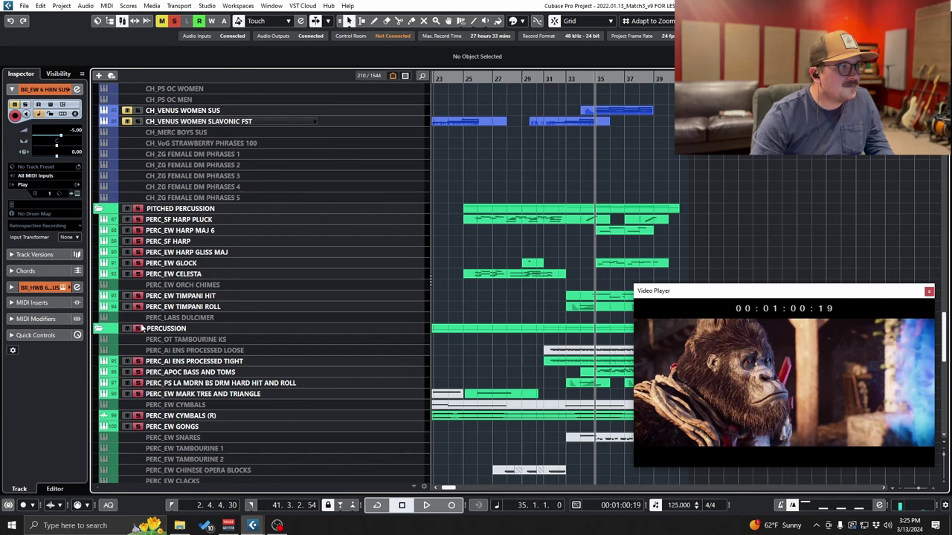
scroll(524, 338, "right", 3)
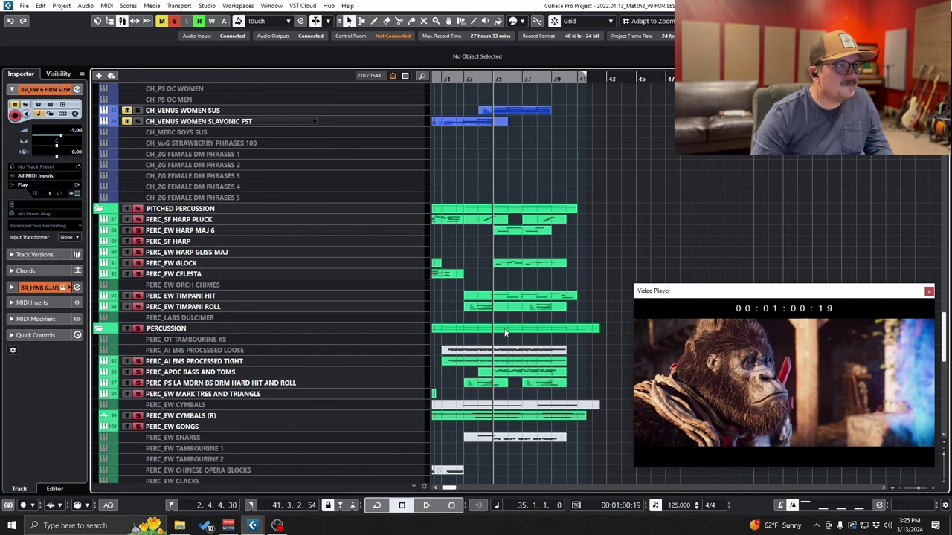
key("space")
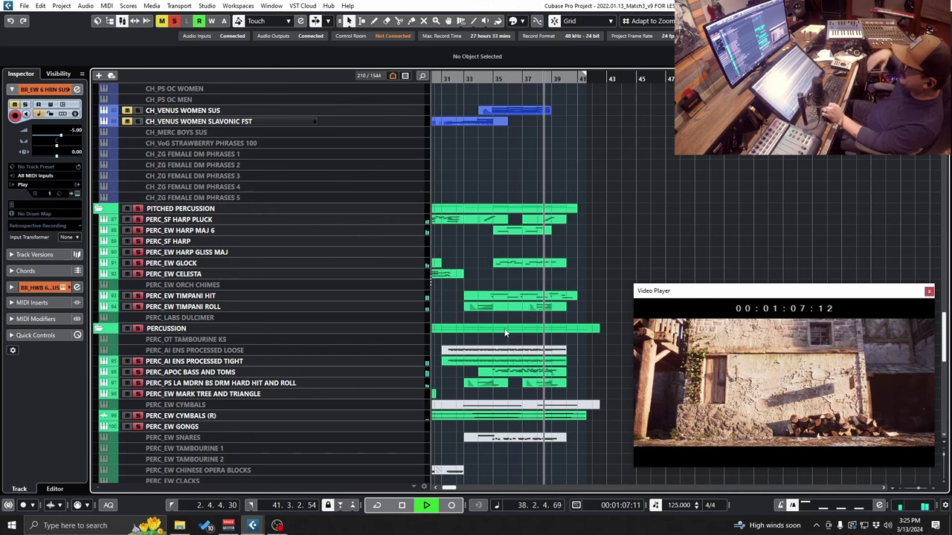
key("space")
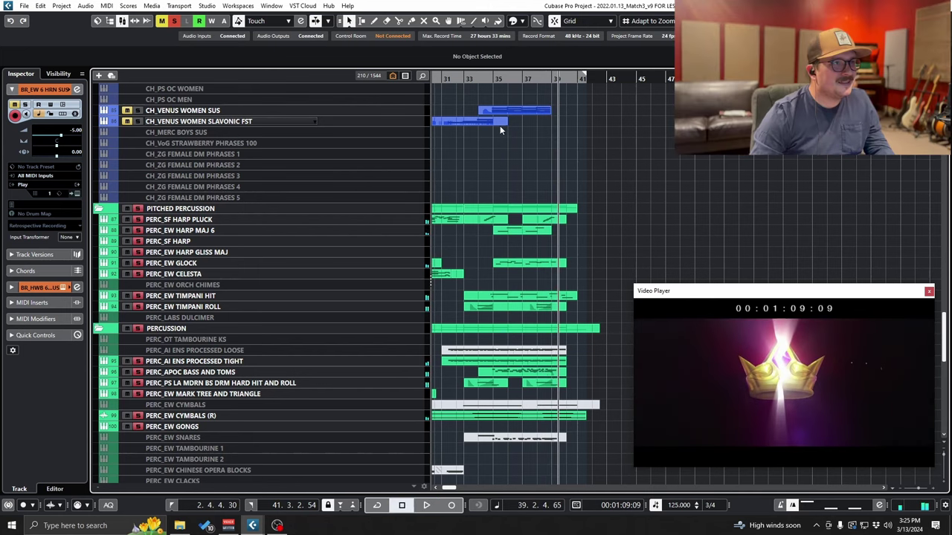
Solo PERC_SF HARP PLUCK and PERC_EW HARP MAJ 6 and play them from bar 35 into bar 38.
left_click(486, 81)
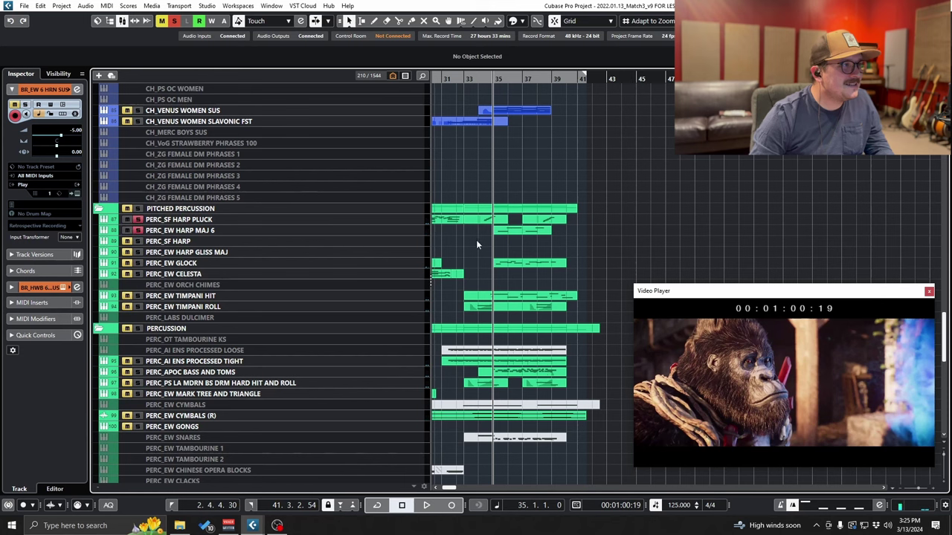
key("h")
key("h")
key("space")
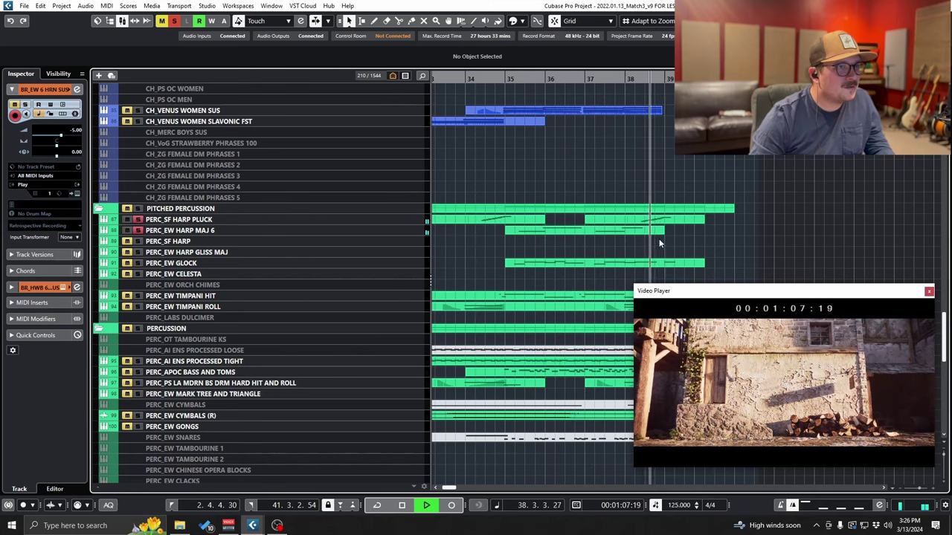
Clear the harp solos and play the full arrangement from bar 34 into bar 40 while looking over the percussion parts.
left_click(467, 80)
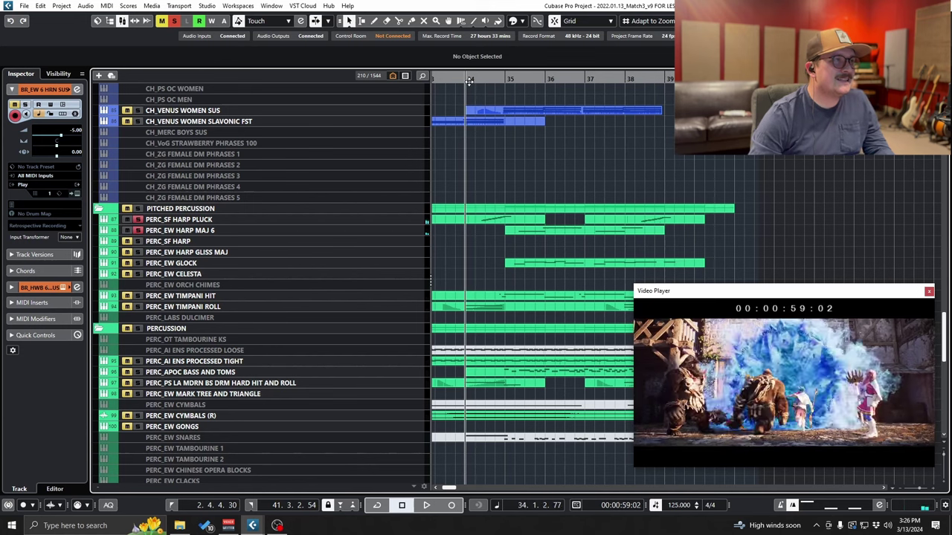
left_click(138, 220)
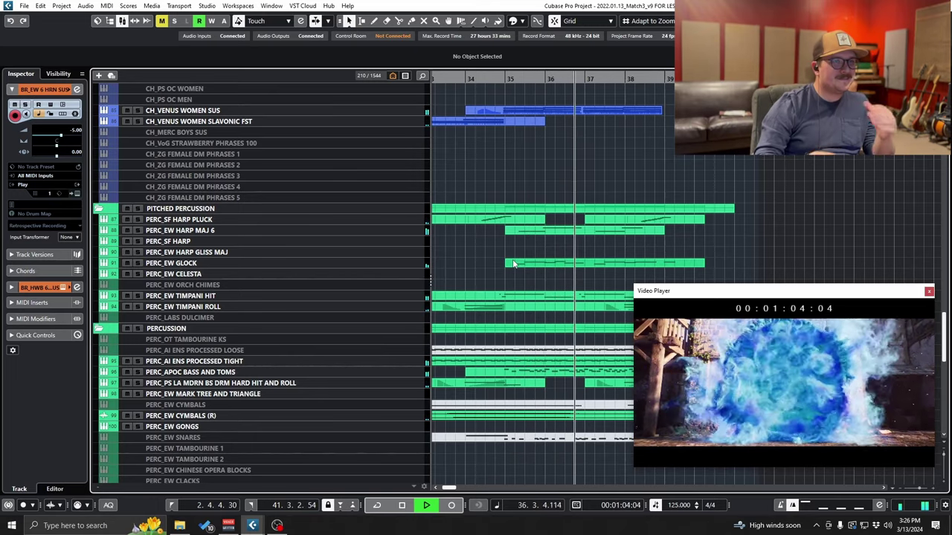
scroll(541, 275, "down", 7)
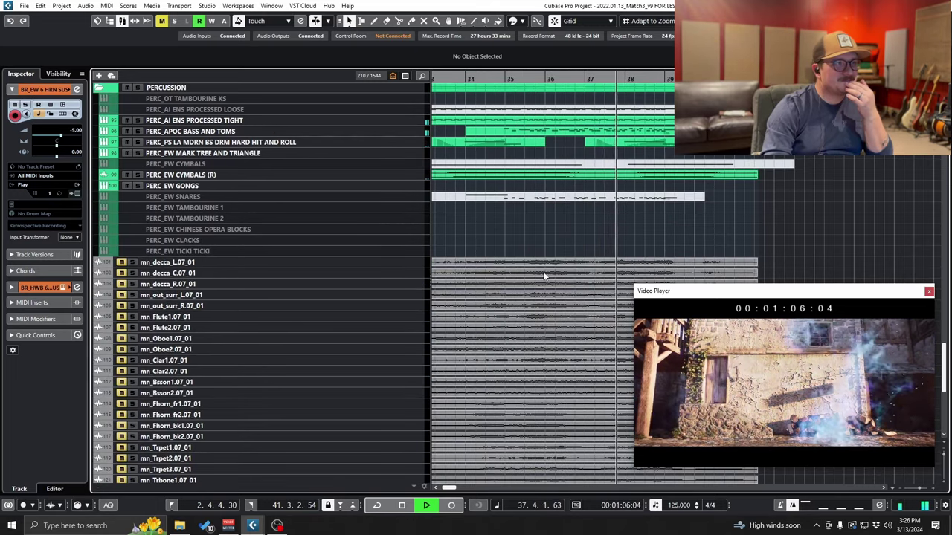
scroll(543, 275, "up", 5)
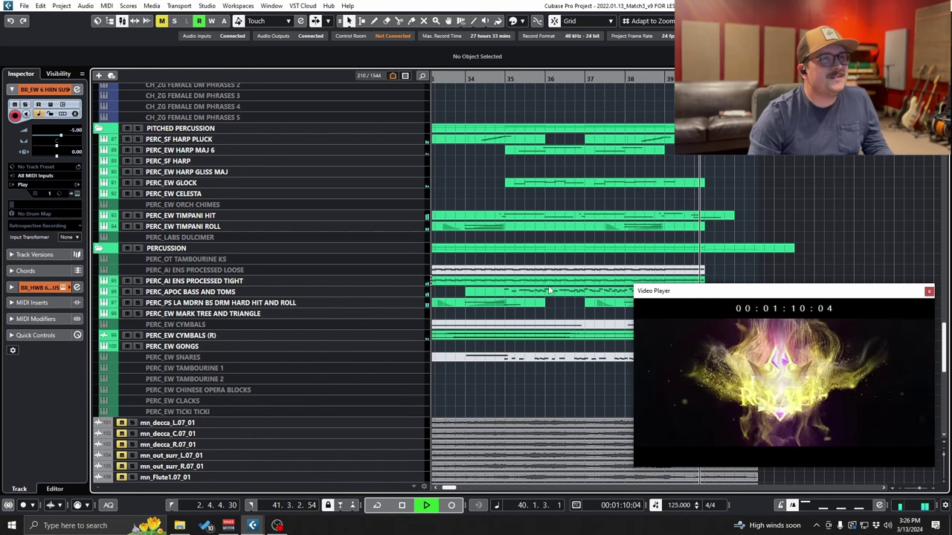
scroll(548, 303, "down", 4)
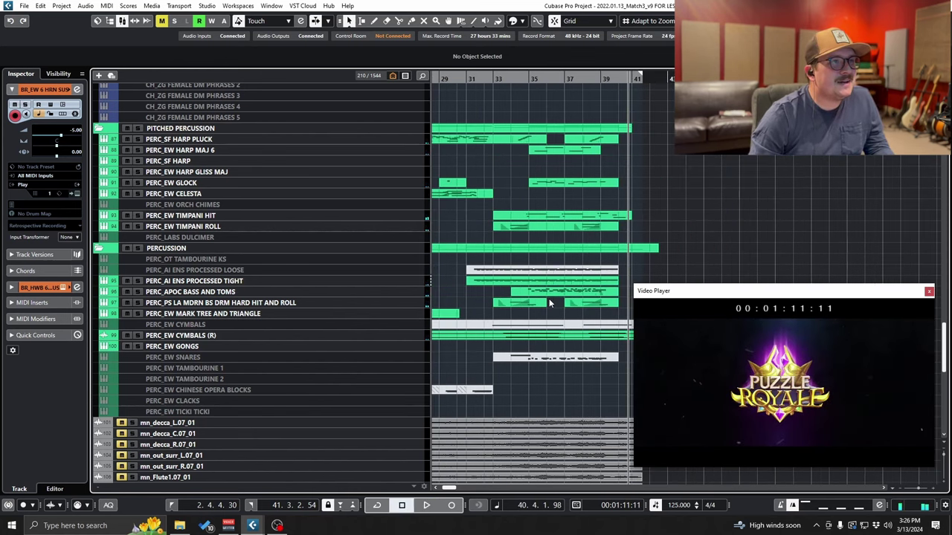
Look over the whole arrangement, from the video and synth tracks through the orchestral sections to the recorded audio tracks.
scroll(548, 303, "down", 5)
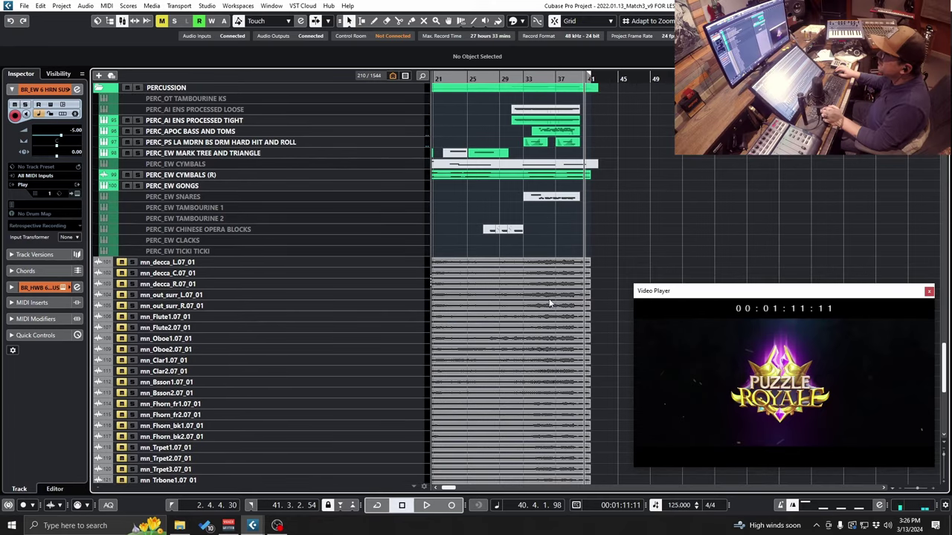
scroll(548, 303, "up", 10)
scroll(549, 303, "up", 15)
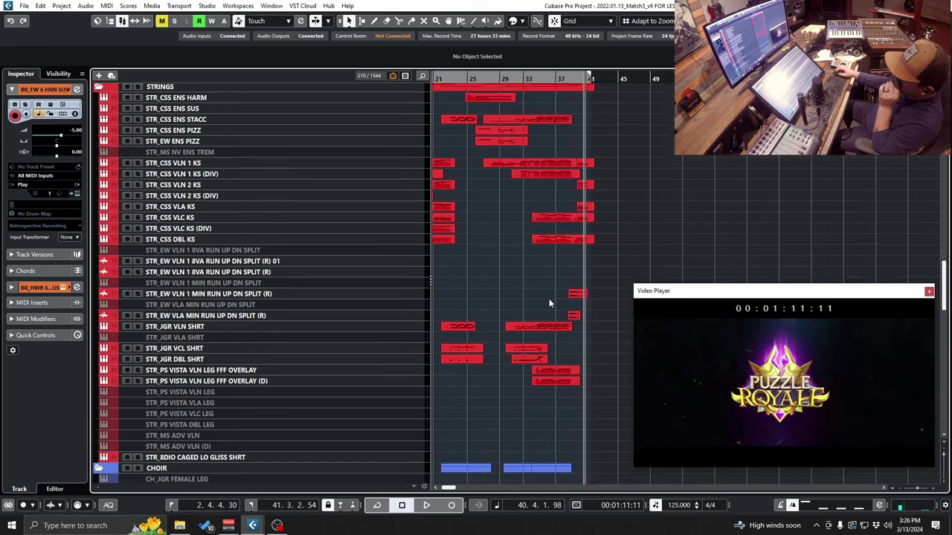
scroll(548, 302, "up", 5)
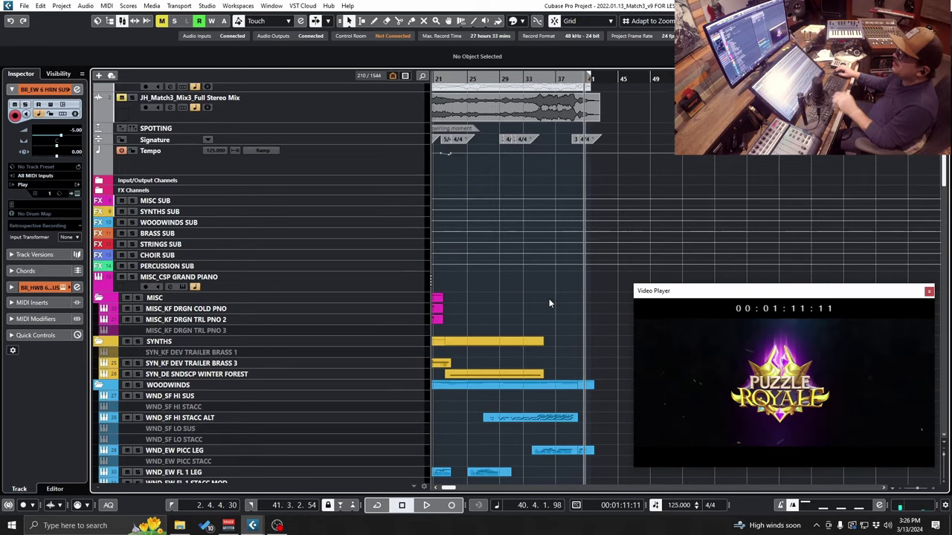
scroll(549, 303, "down", 5)
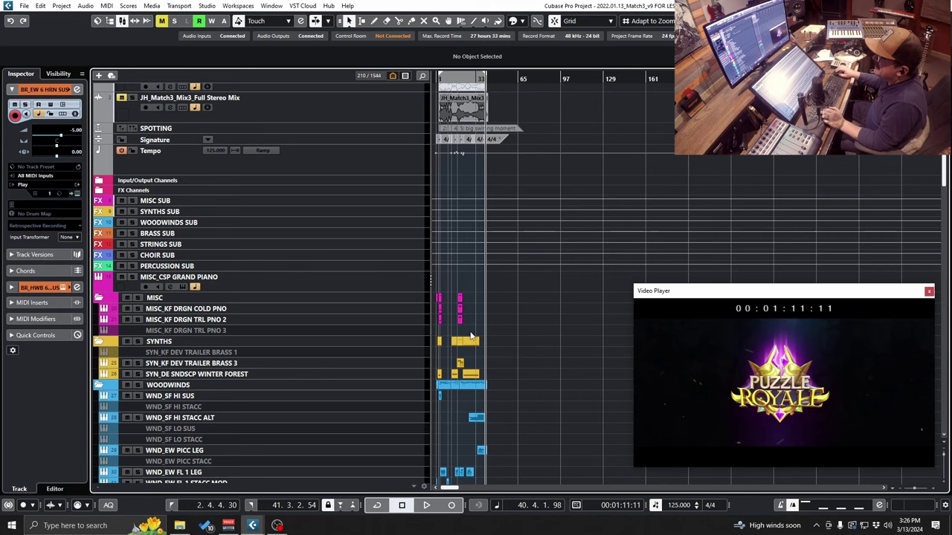
scroll(548, 302, "up", 4)
scroll(509, 333, "down", 2)
scroll(508, 332, "down", 20)
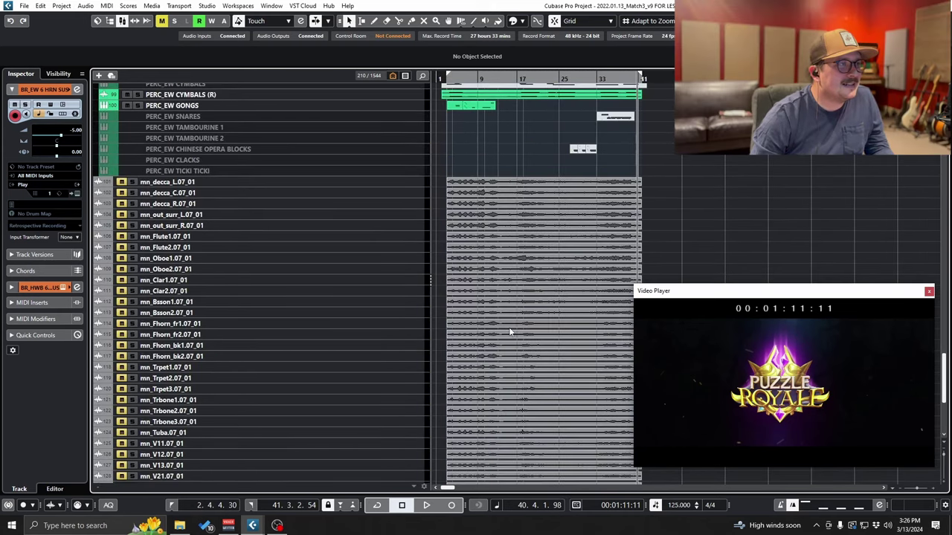
scroll(508, 332, "up", 20)
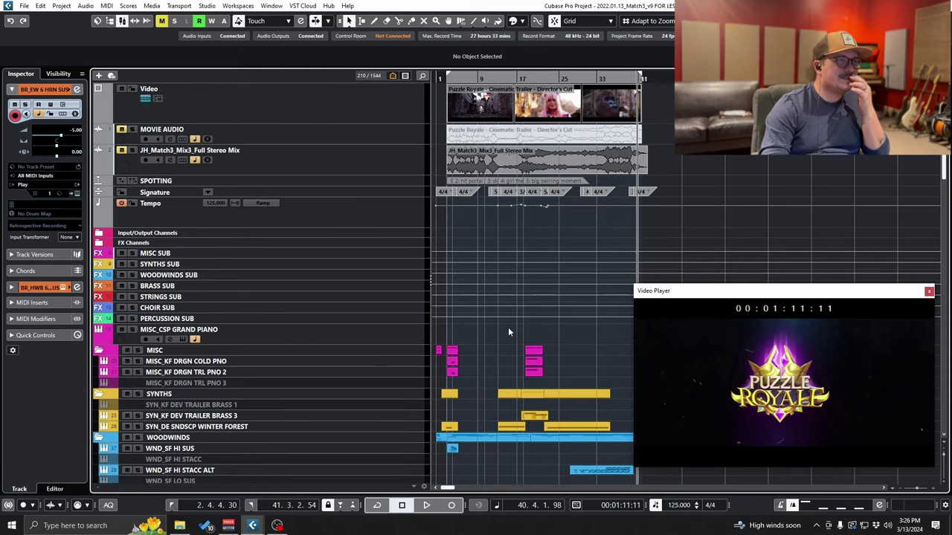
scroll(508, 332, "down", 20)
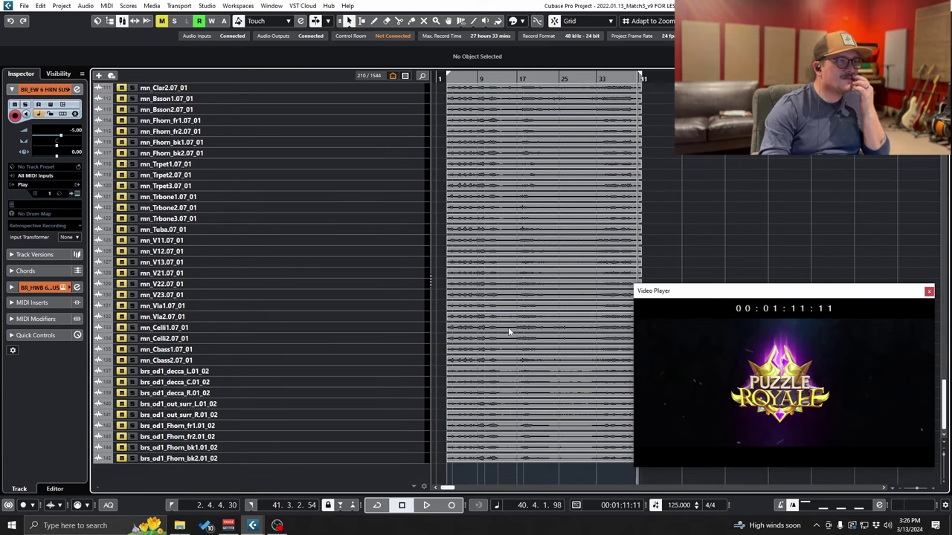
Solo all recorded audio tracks from mn_decca_L.07_01 to brs_od1_Fhorn_bk2.01_02 and set the playback position to bar 3.
scroll(526, 317, "up", 7)
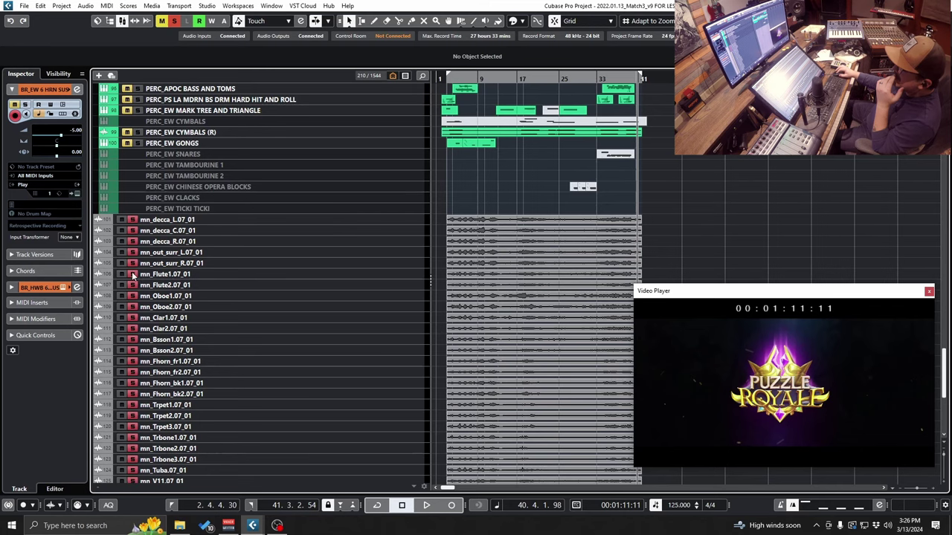
scroll(326, 288, "down", 7)
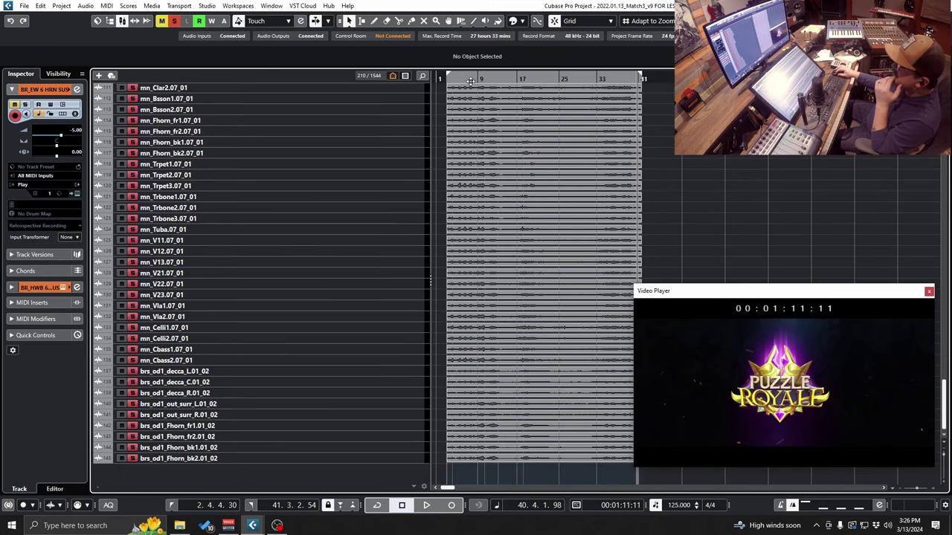
left_click_drag(450, 78, 448, 90)
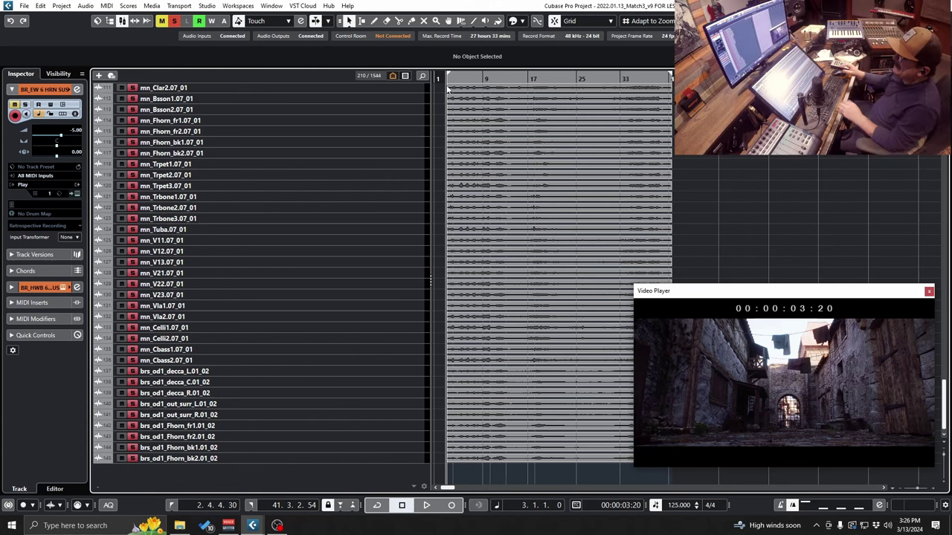
Examine the soloed live orchestra recordings, from the decca and surround microphones through the individual instrument tracks to the brass overdubs.
key("h")
key("h")
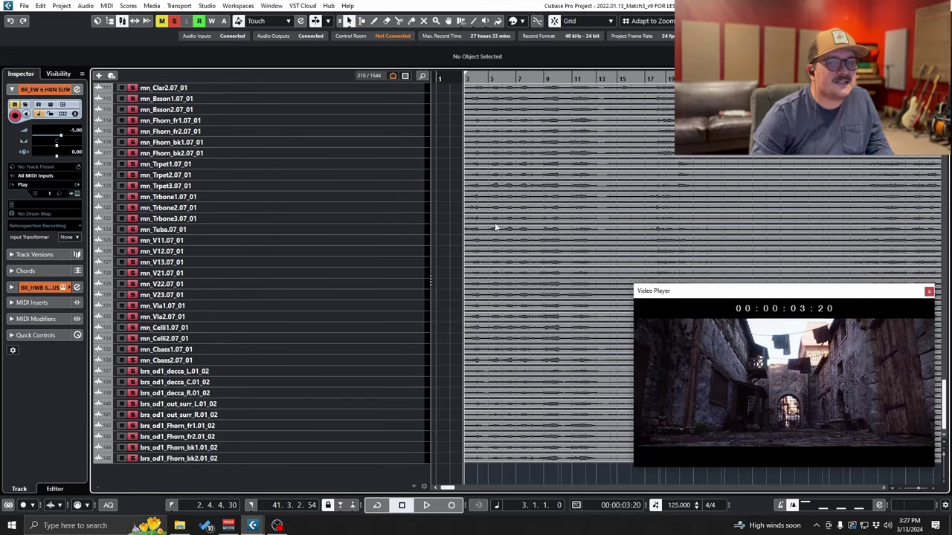
scroll(494, 226, "up", 5)
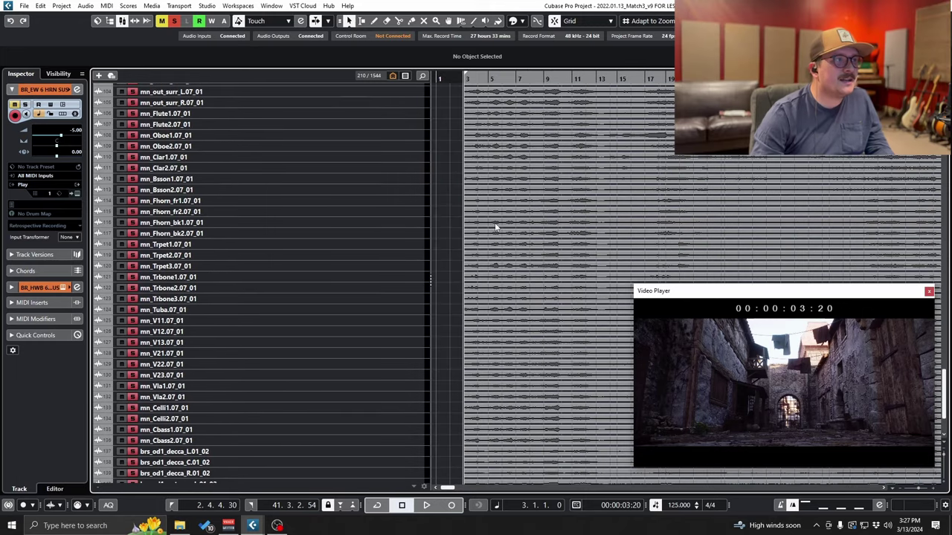
scroll(490, 198, "down", 5)
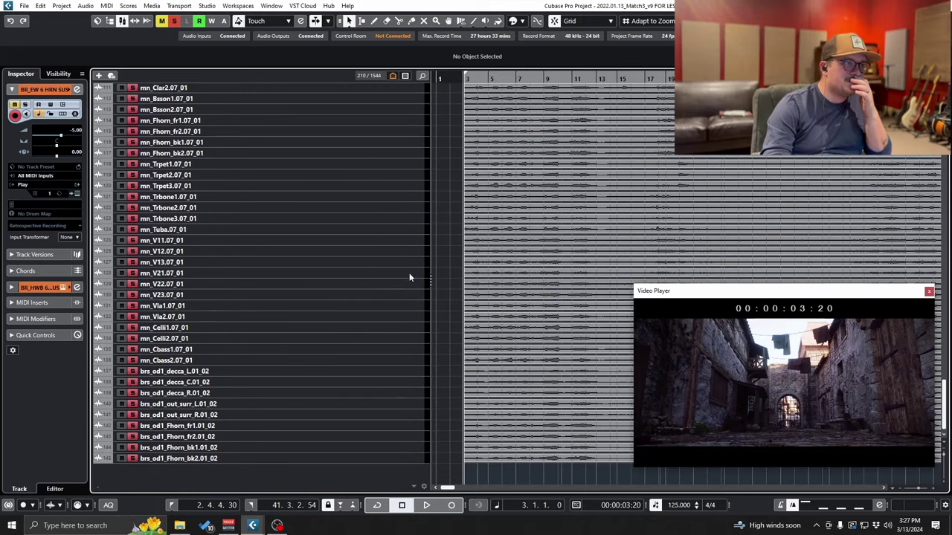
scroll(394, 438, "up", 5)
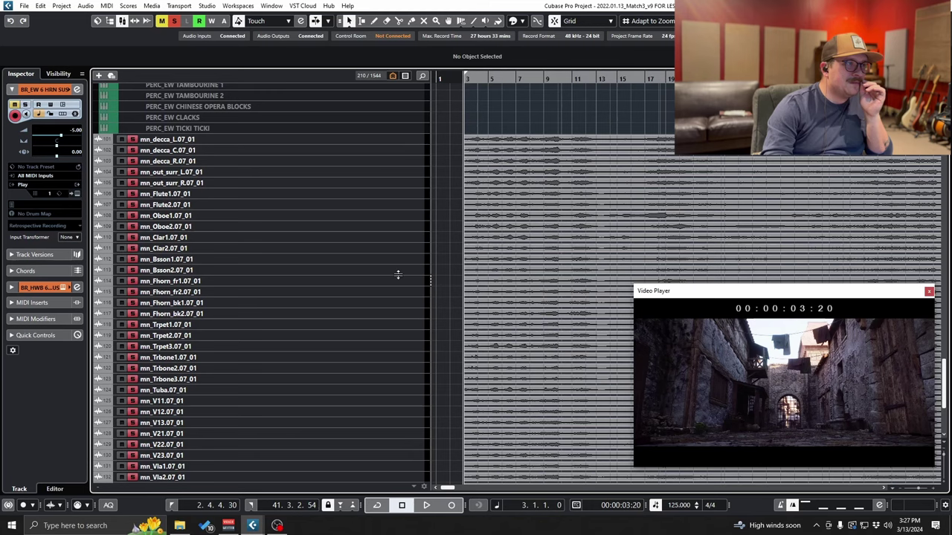
scroll(393, 357, "down", 5)
scroll(401, 358, "up", 5)
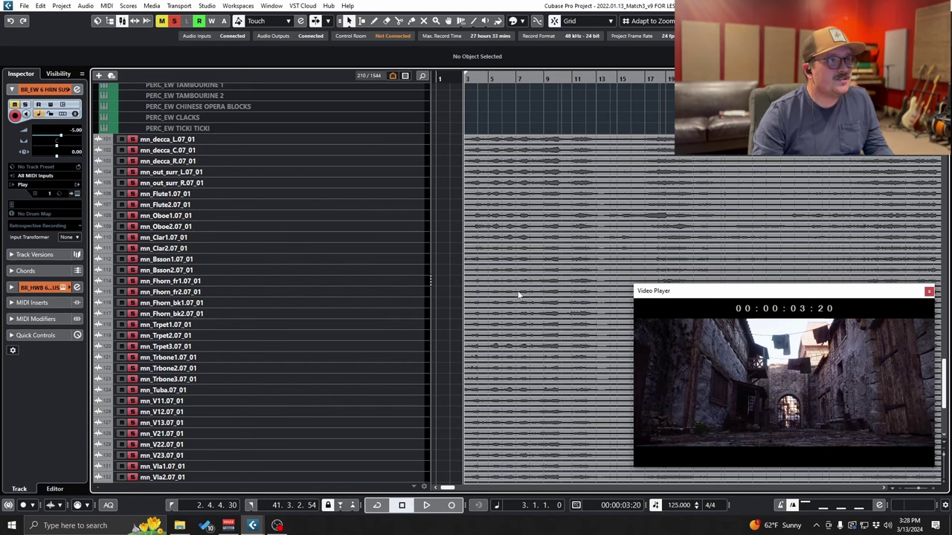
key("g")
key("g")
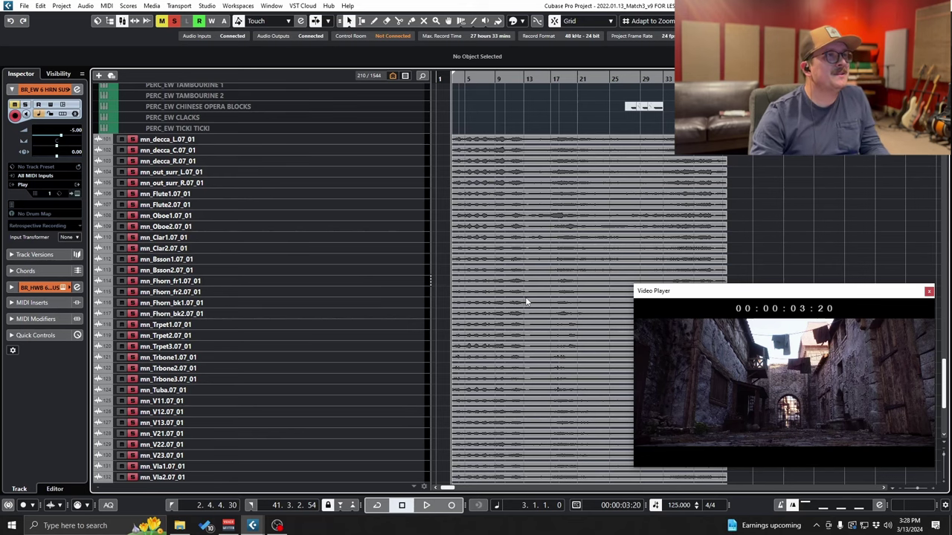
scroll(470, 303, "up", 3, "ctrl")
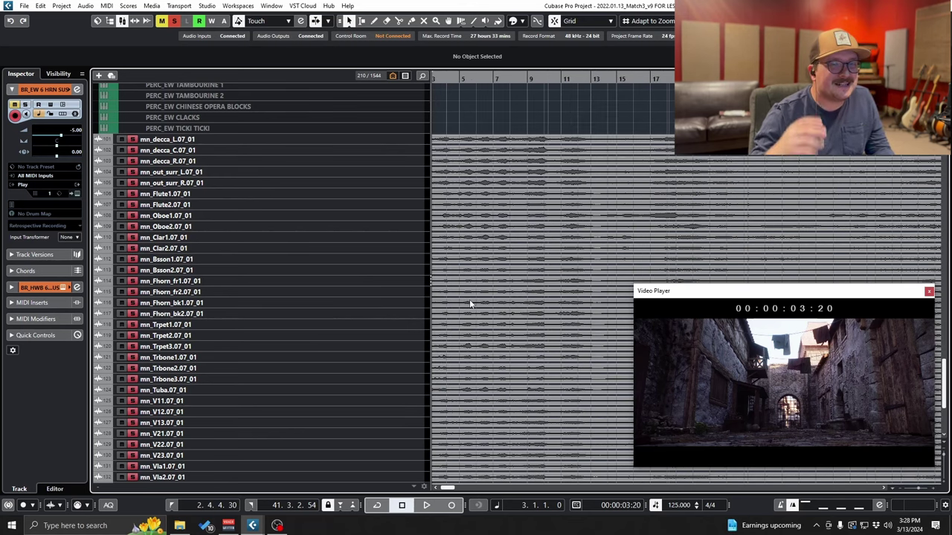
scroll(469, 299, "down", 3)
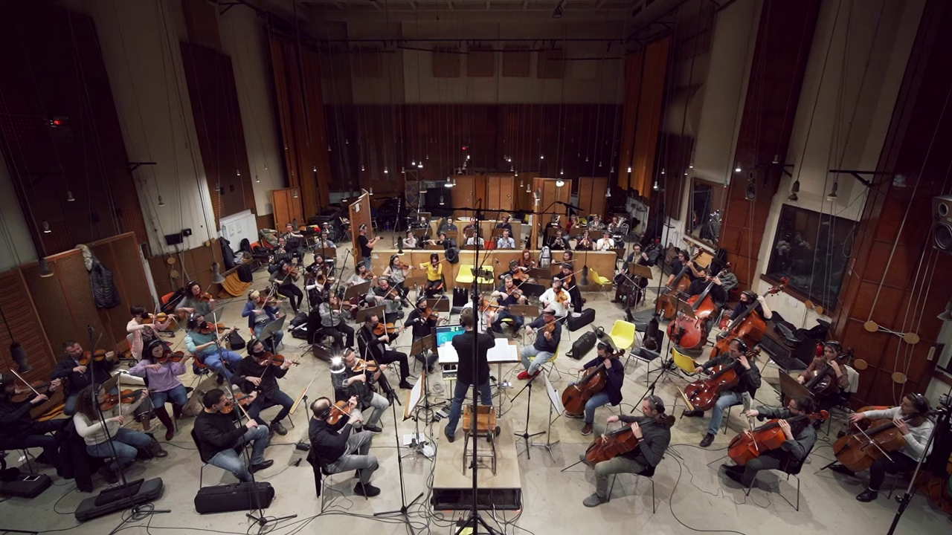